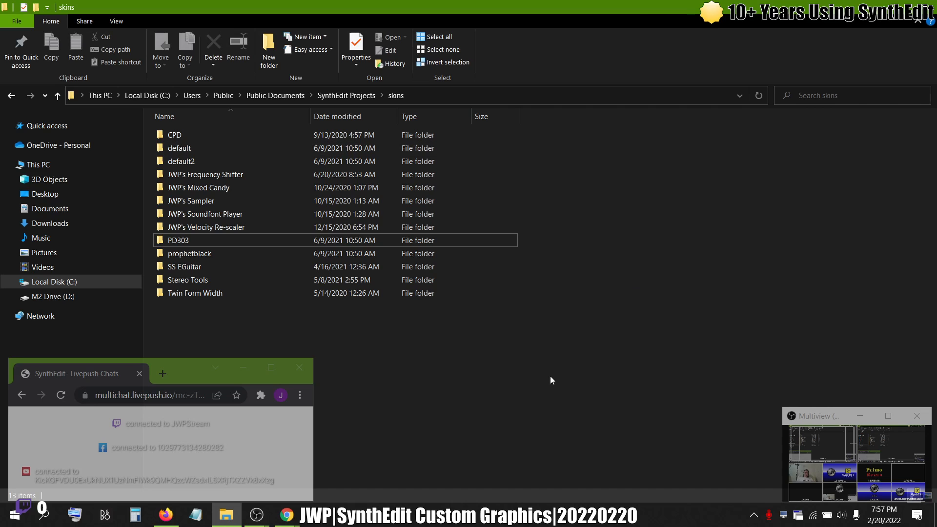
Launch SynthEdit 1.4 64-bit and create a new project
left_click(15, 517)
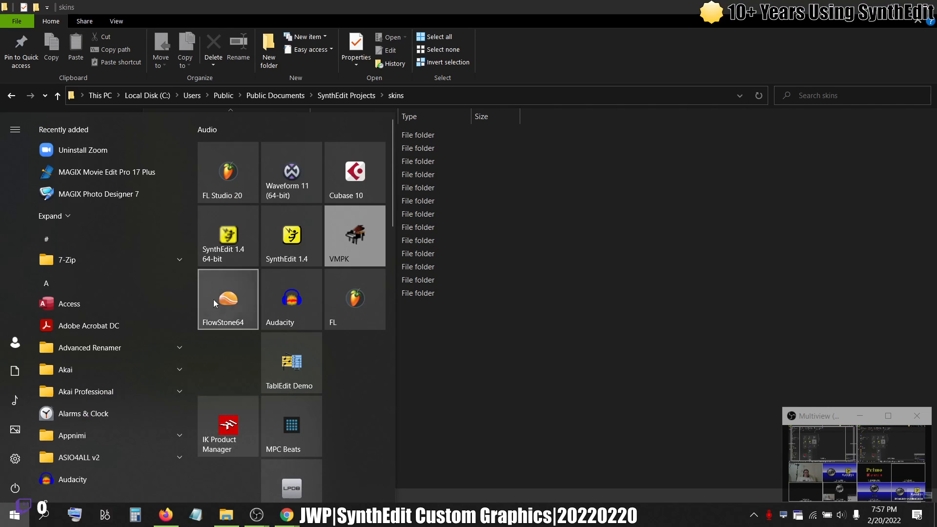
left_click(208, 240)
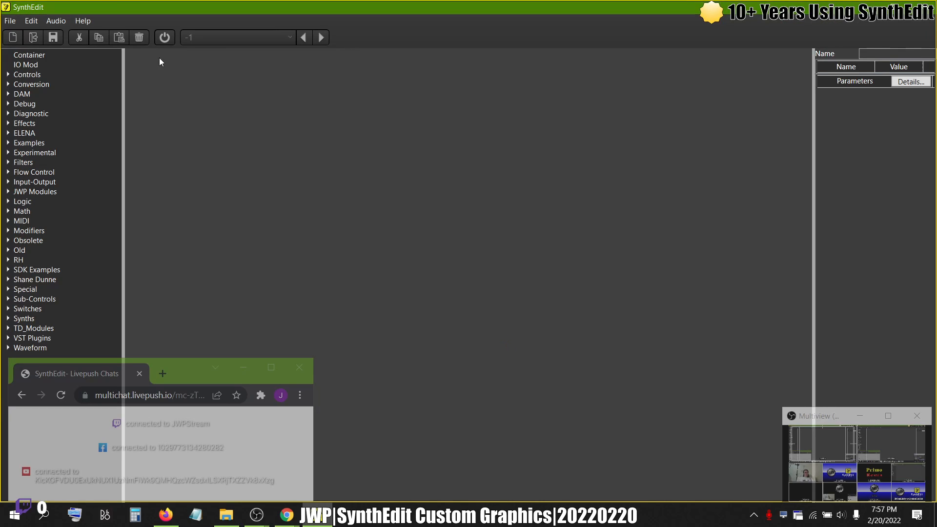
left_click(10, 21)
left_click(24, 33)
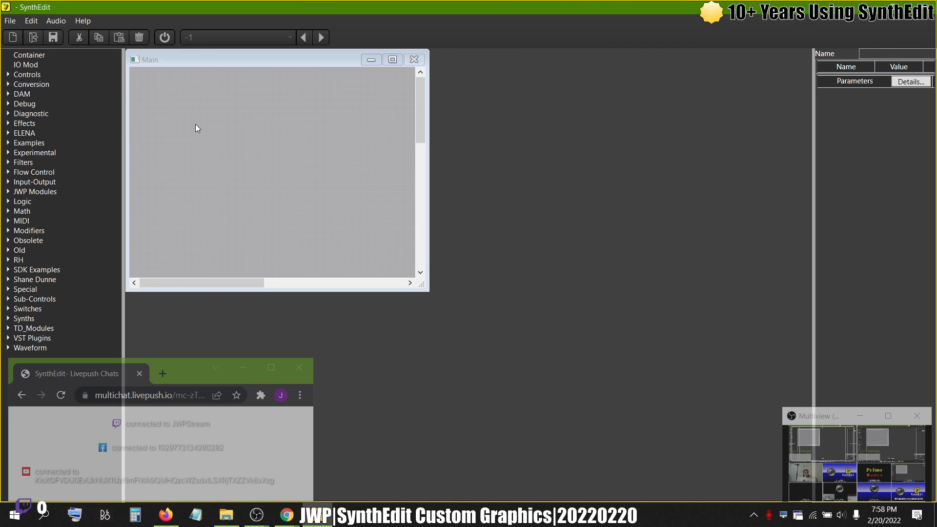
Insert the Minimal synth prefab into the Main window and enlarge that window to show all its modules
left_click(8, 318)
left_click_drag(37, 328, 279, 178)
left_click_drag(421, 286, 543, 354)
left_click(434, 148)
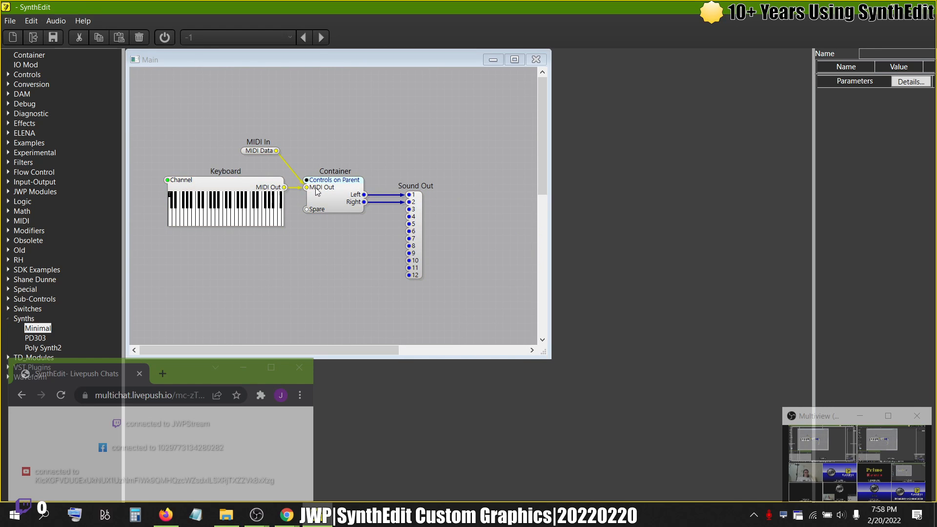
Open the Container's structure, move its window over the Main window, and open the Container's panel for editing
double_click(340, 196)
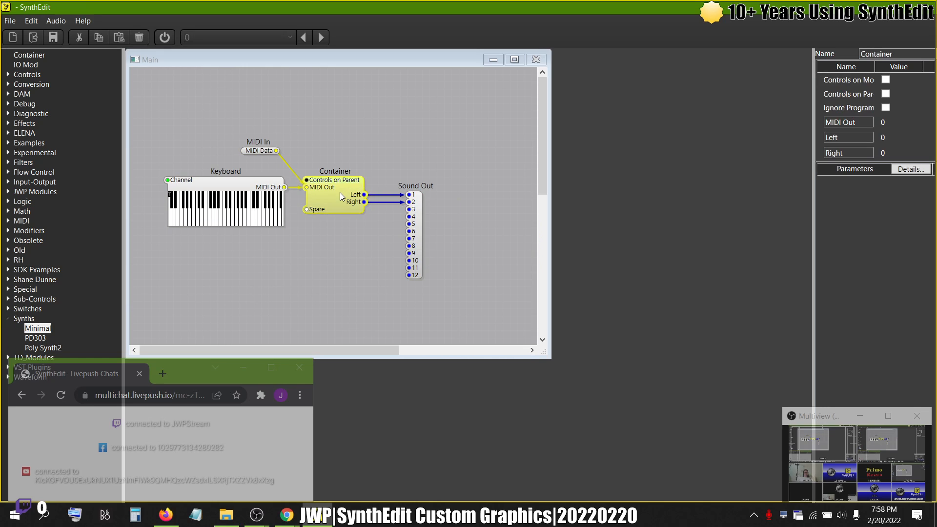
left_click_drag(713, 122, 301, 115)
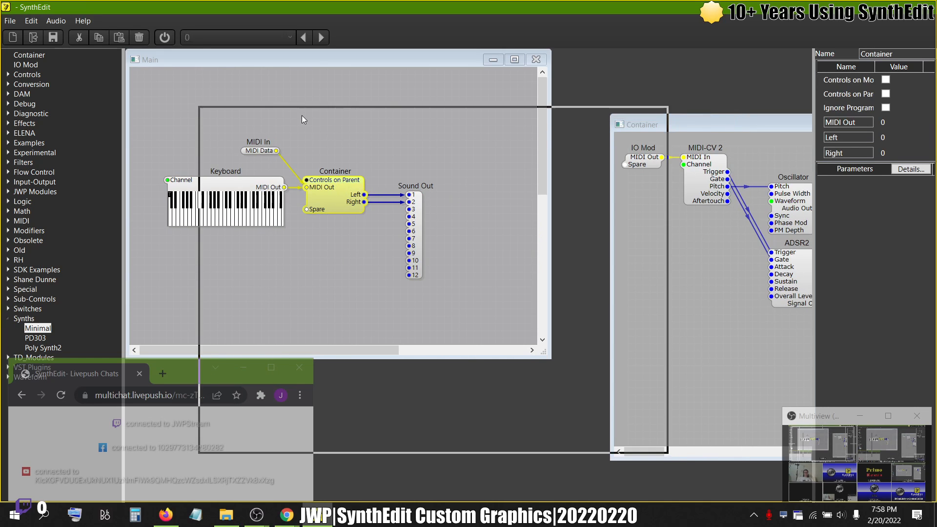
right_click(489, 305)
left_click(539, 377)
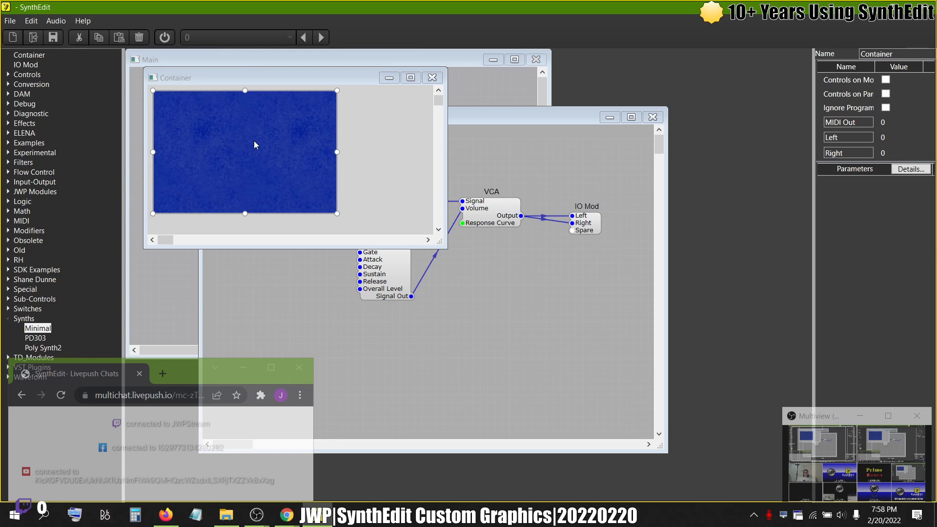
Check which skins are available for the Container's panel
right_click(391, 135)
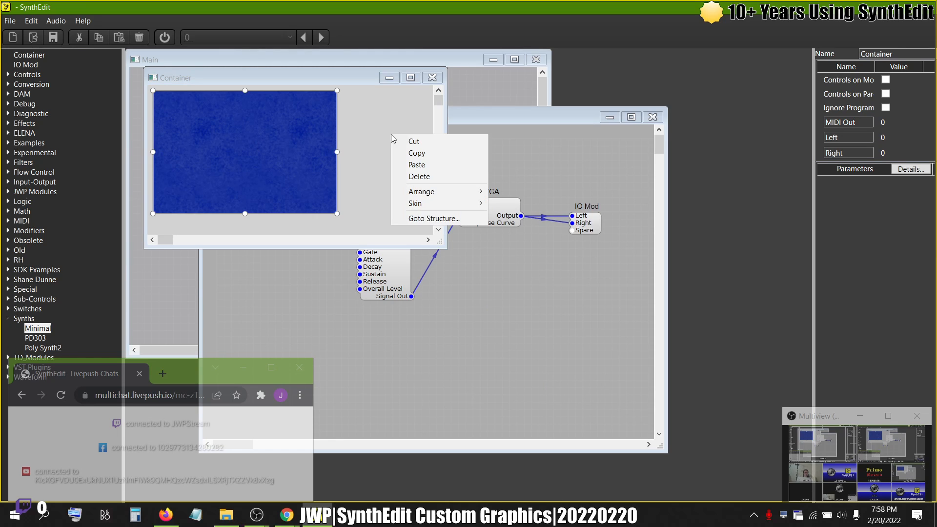
mouse_move(415, 204)
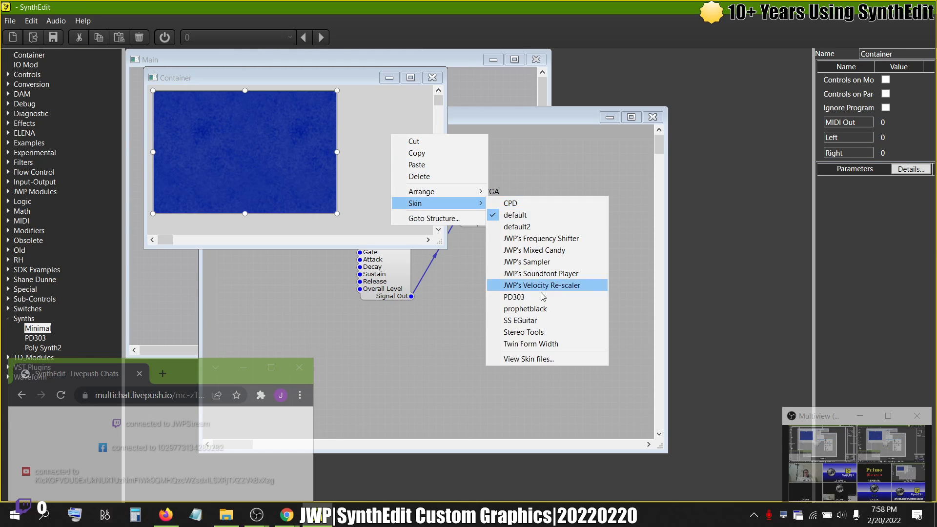
left_click(445, 285)
Switch to the skins folder in File Explorer, duplicate the default skin folder, and name the copy Minimal
key("alt+Tab")
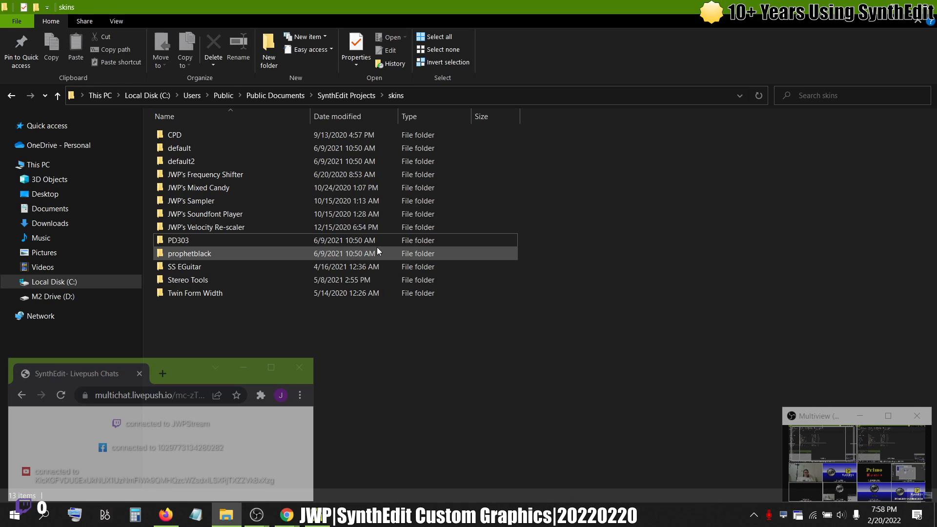
left_click(174, 148)
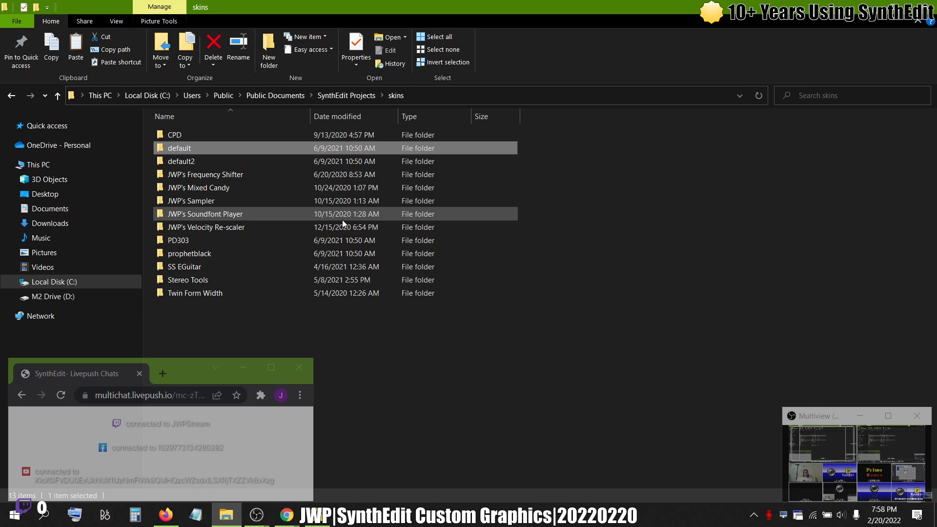
key("ctrl+v")
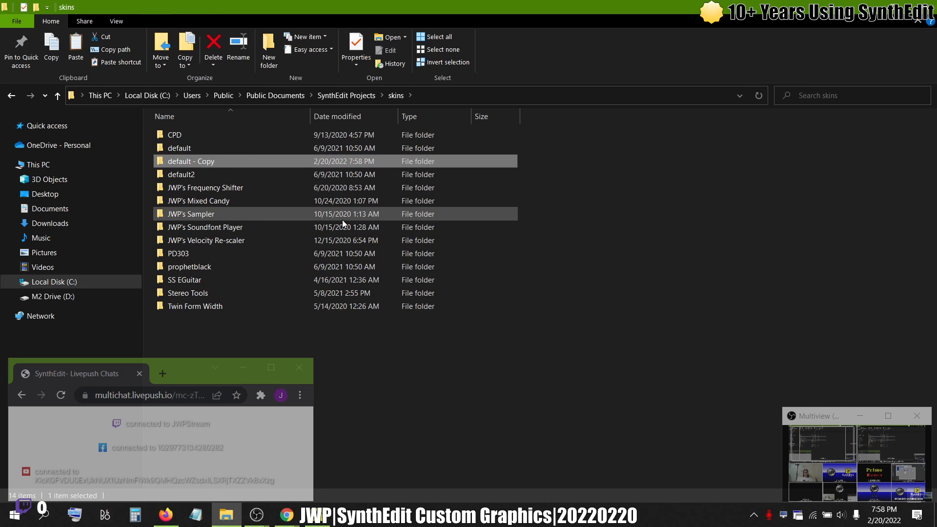
left_click(186, 162)
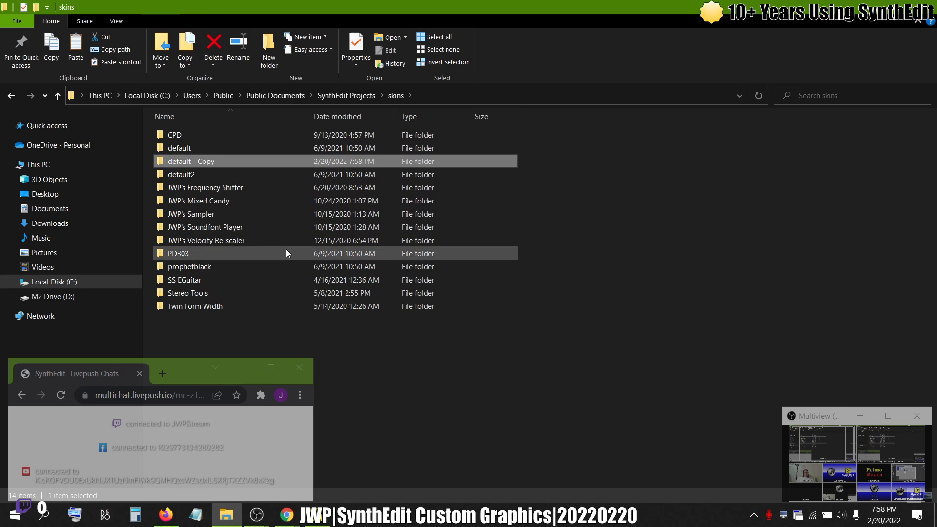
type("Minimal")
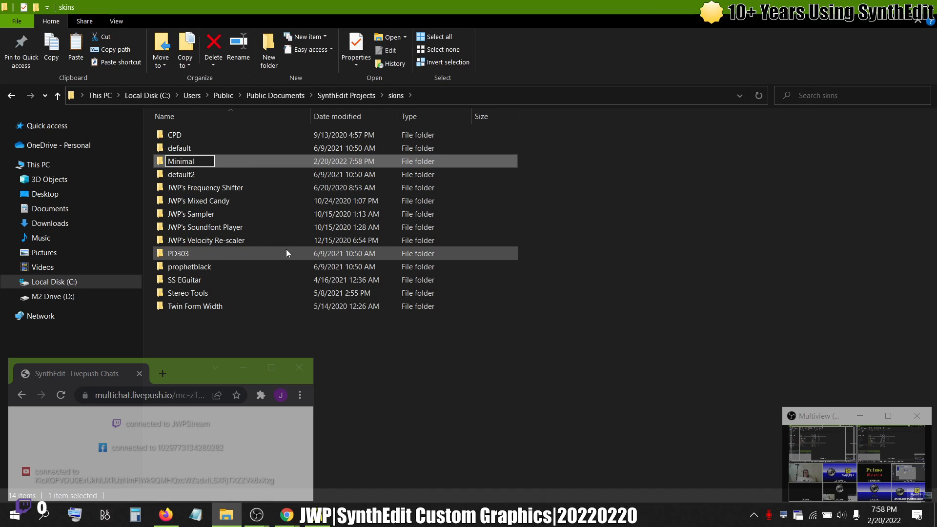
key("Return")
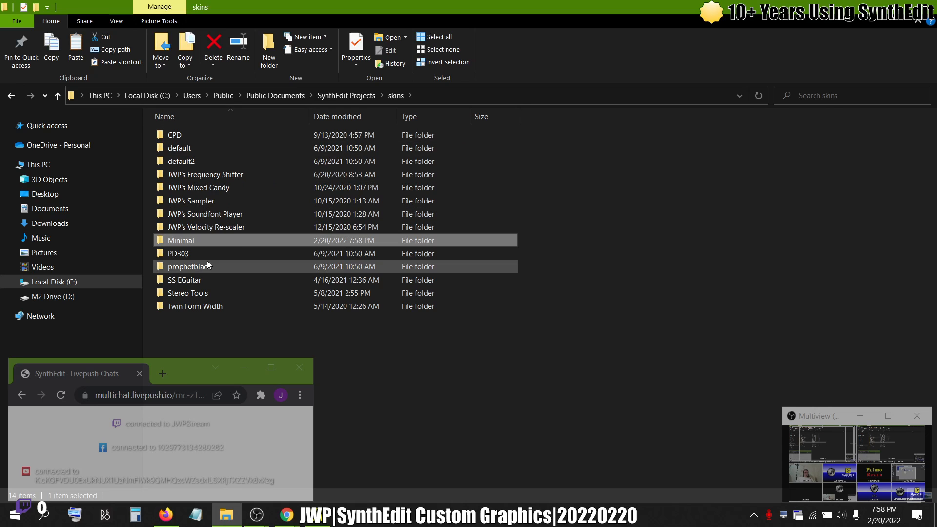
Open the Minimal skin folder and read the skin-making instructions in Readme.txt
double_click(213, 240)
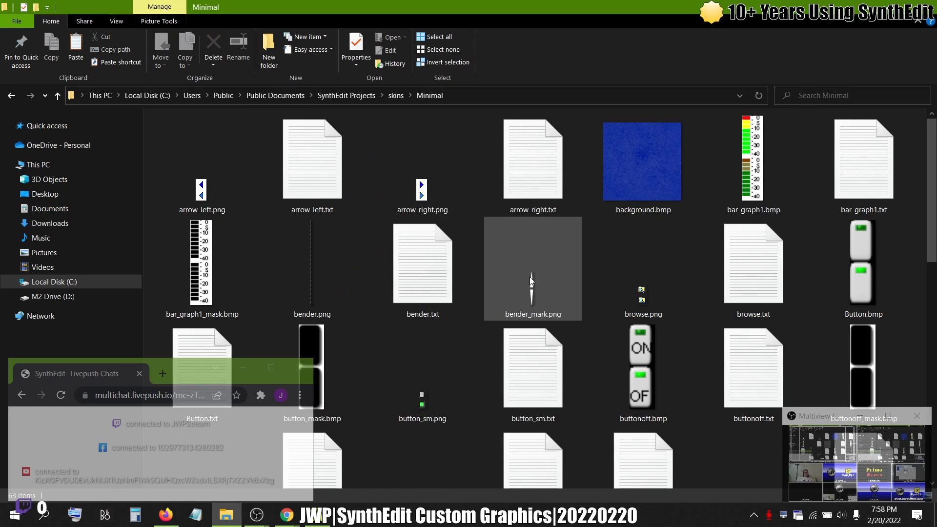
scroll(530, 279, "down", 5)
scroll(530, 280, "down", 4)
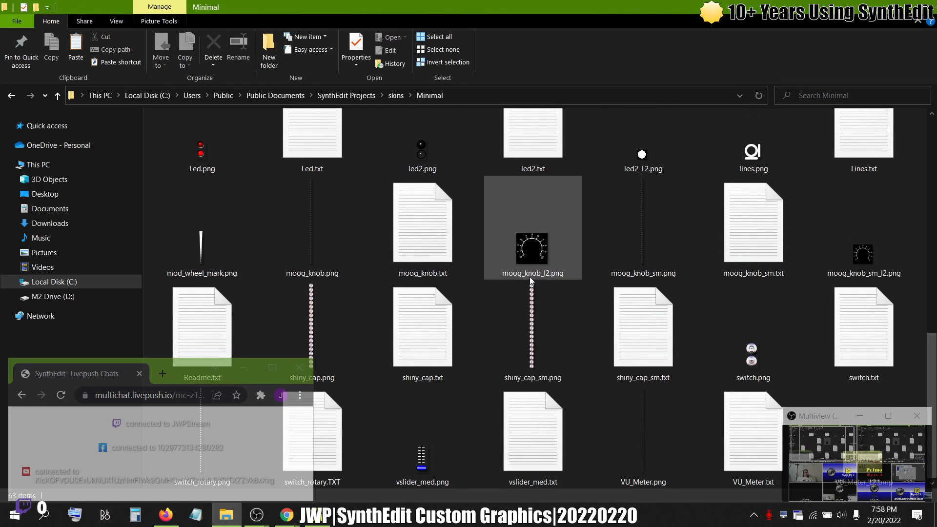
double_click(233, 293)
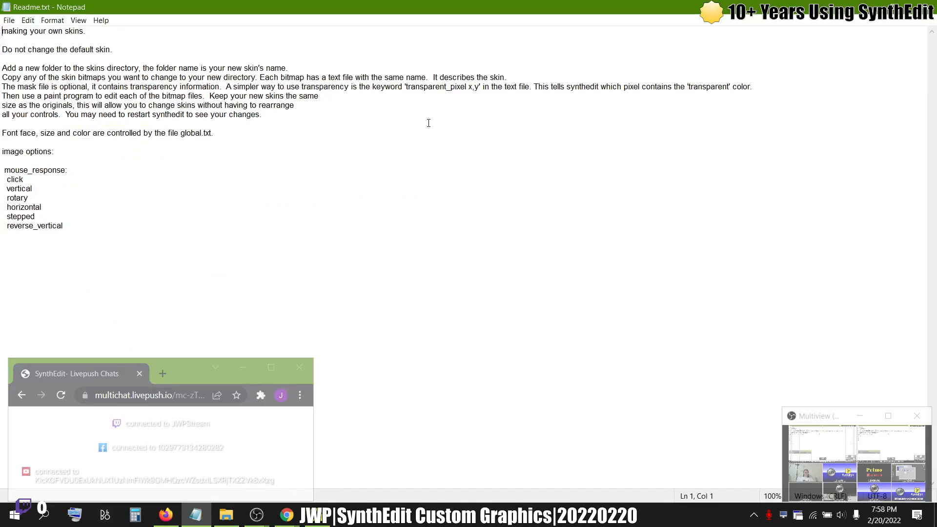
left_click(423, 122)
Permanently delete the Minimal Custom Graphics project and the Knob_Med file from the desktop
key("super+d")
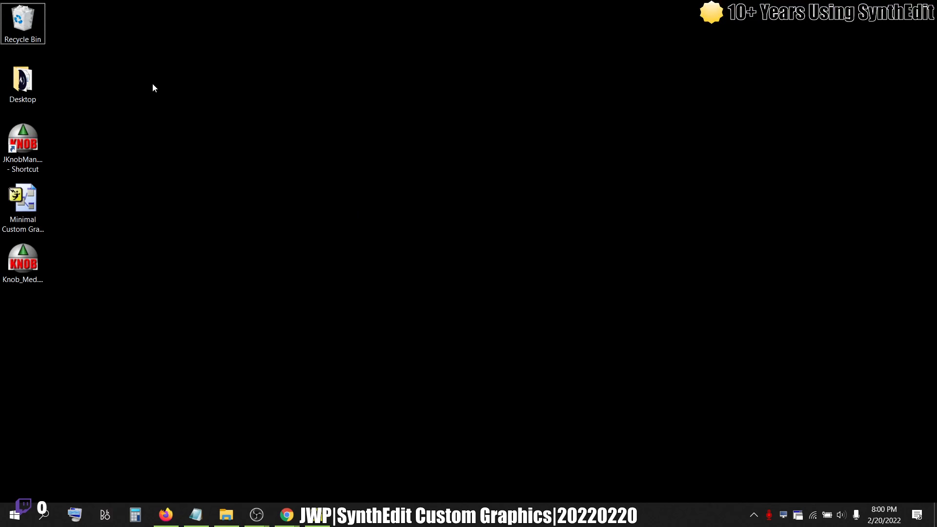
left_click_drag(80, 203, 9, 344)
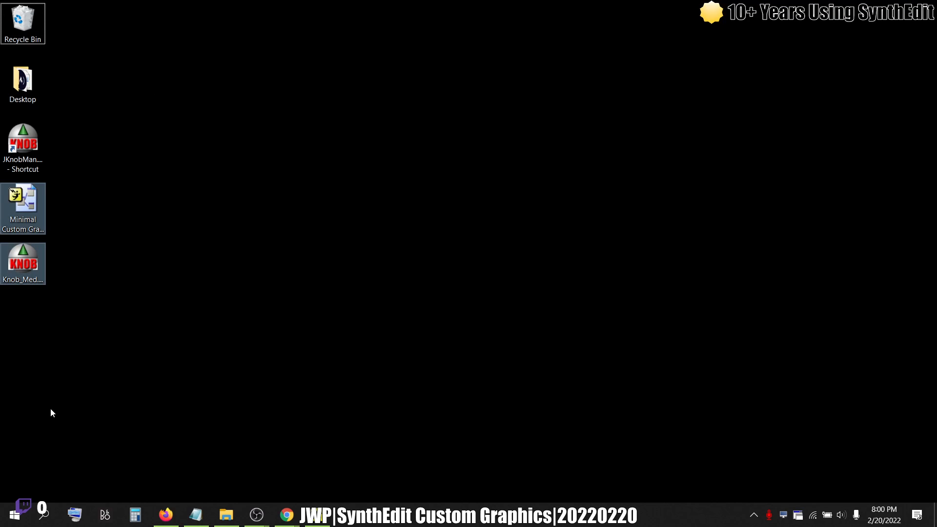
key("shift+Delete")
key("Return")
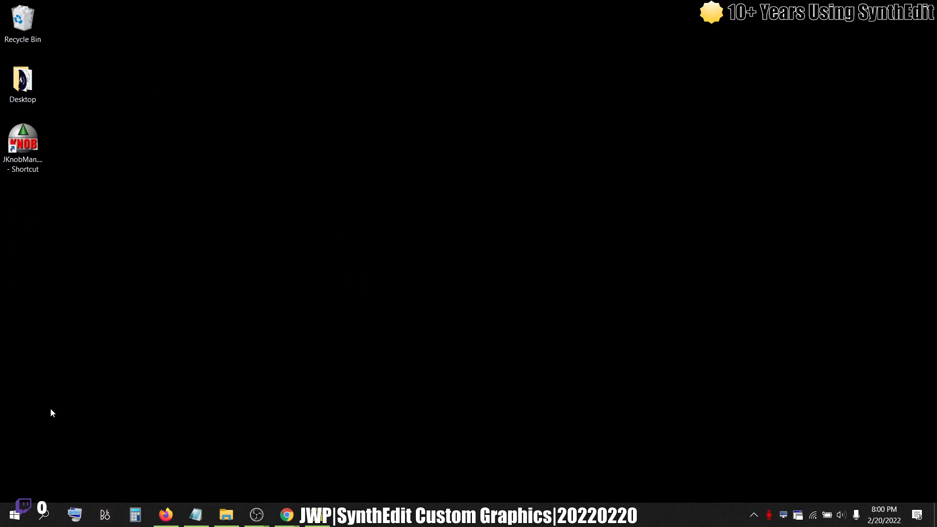
Launch JKnobMan from its desktop shortcut and return File Explorer to the skins folder
double_click(23, 142)
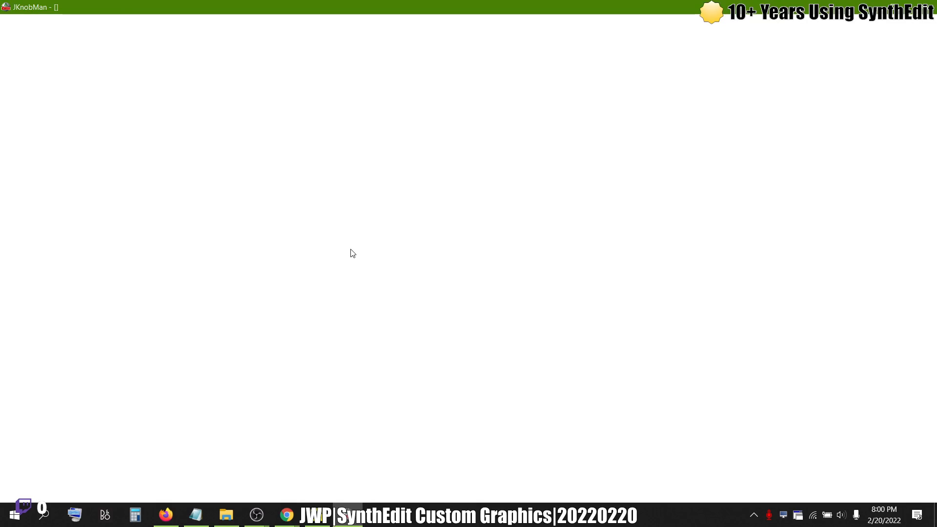
key("alt+Tab")
key("alt+Tab")
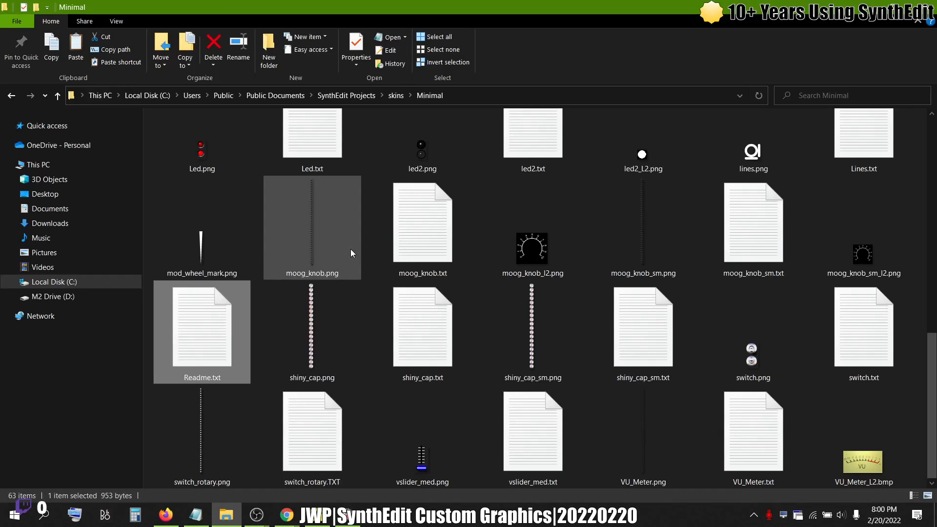
left_click(397, 95)
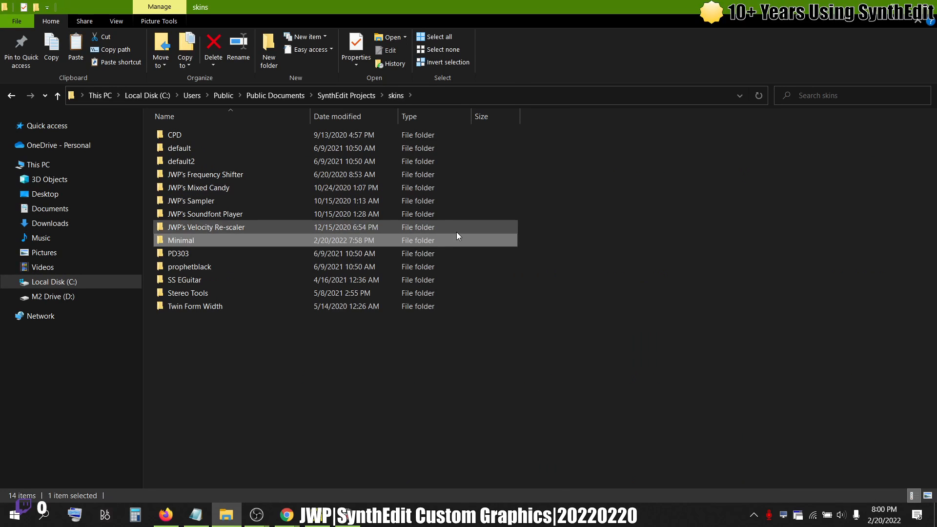
Switch to SynthEdit and check the Container panel's skin list for the new Minimal skin
key("alt+Tab")
key("alt+Tab")
key("alt+Tab")
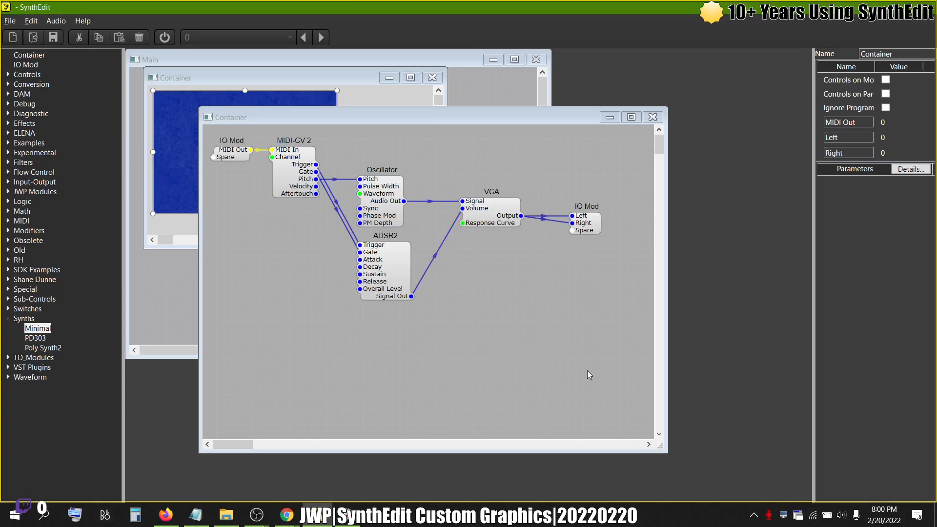
right_click(367, 95)
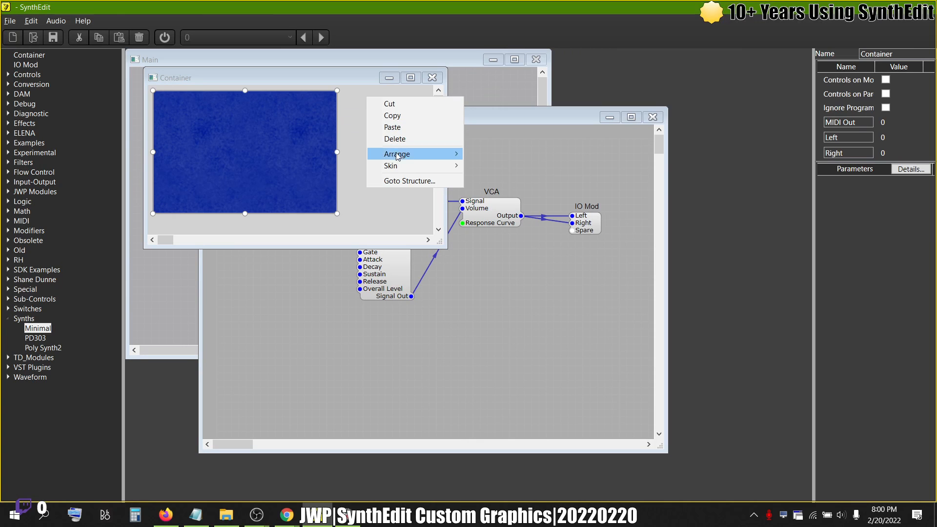
mouse_move(429, 165)
left_click(558, 346)
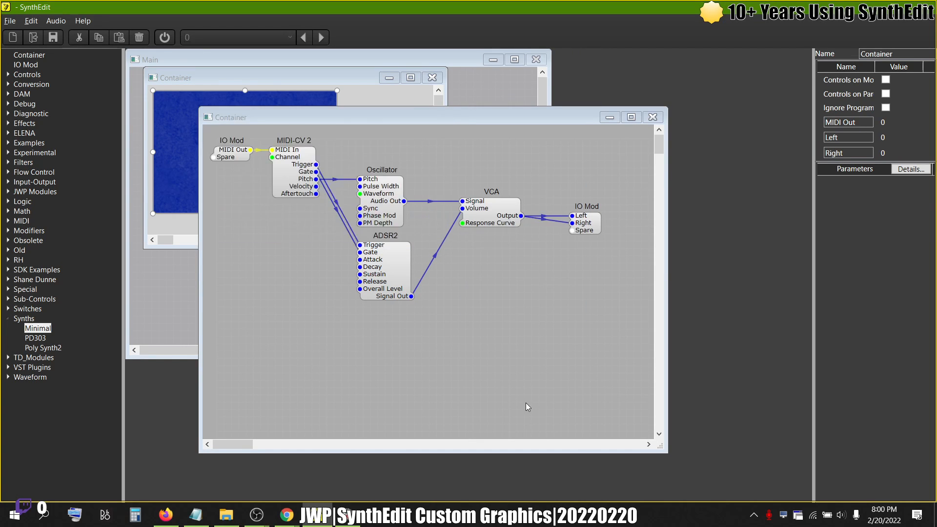
Save the project to the Desktop as "Minimal Graphics example"
left_click(10, 21)
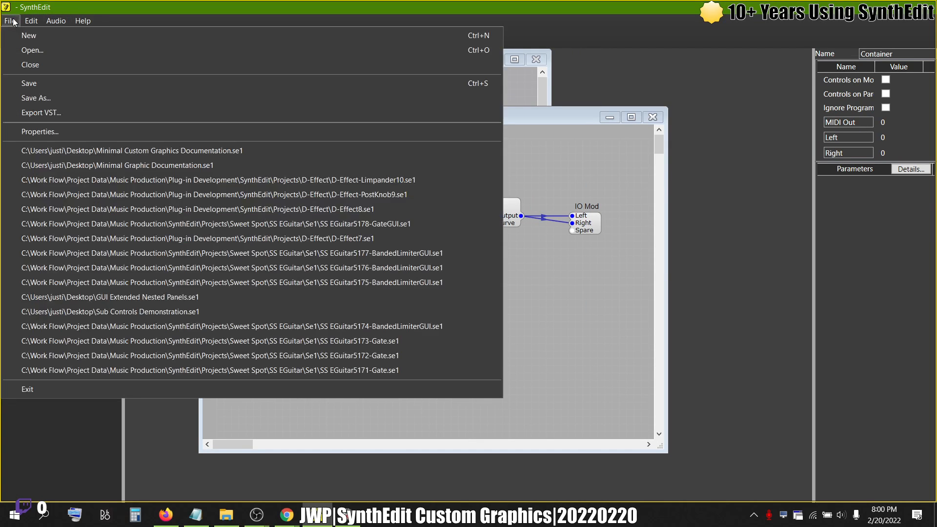
left_click(29, 96)
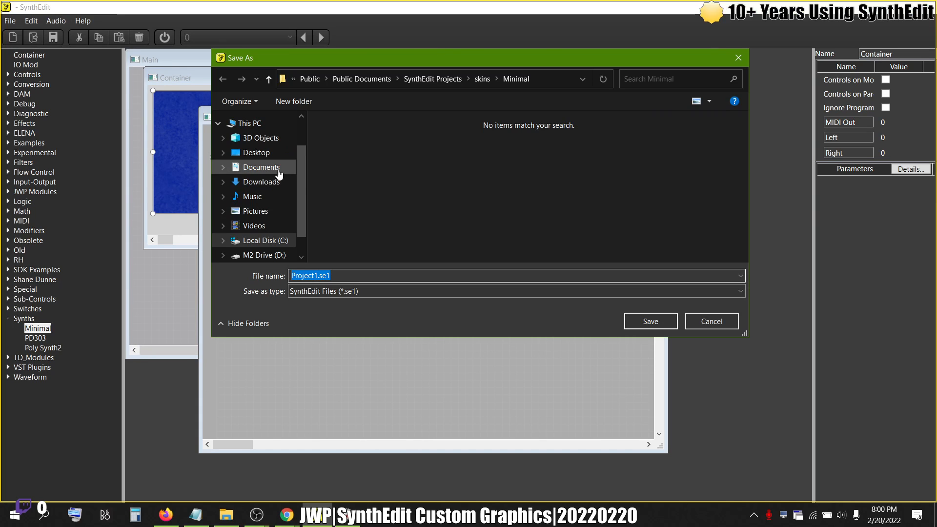
left_click(259, 152)
left_click(370, 275)
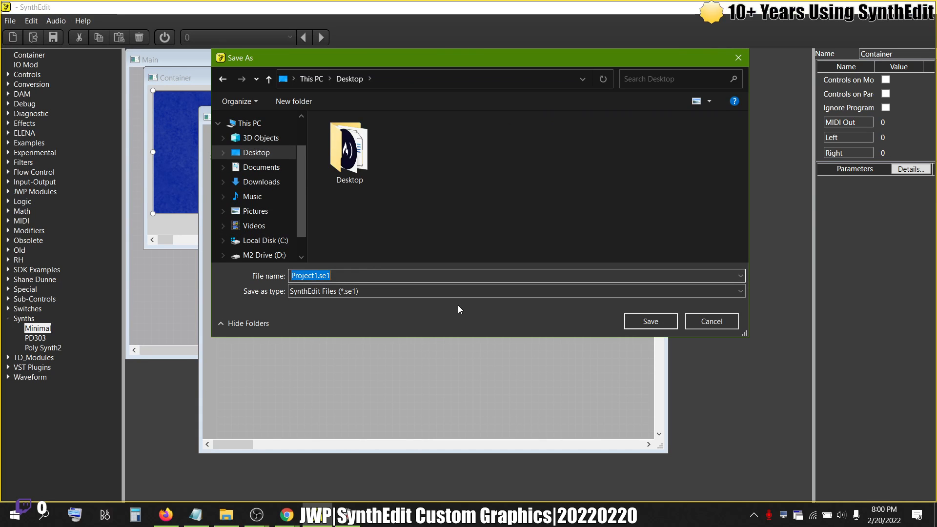
type("Minim")
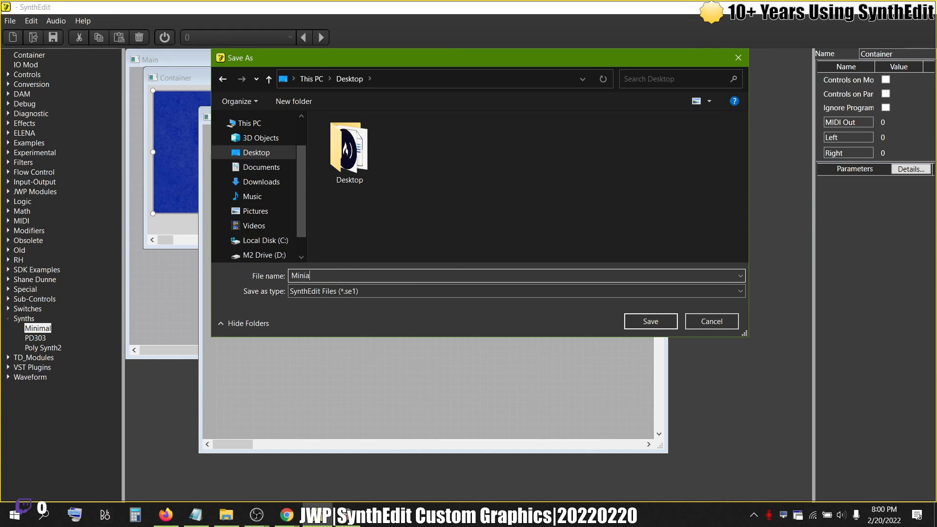
type("al Grahics")
key("BackSpace")
key("BackSpace")
key("BackSpace")
key("BackSpace")
type("phics example")
key("Return")
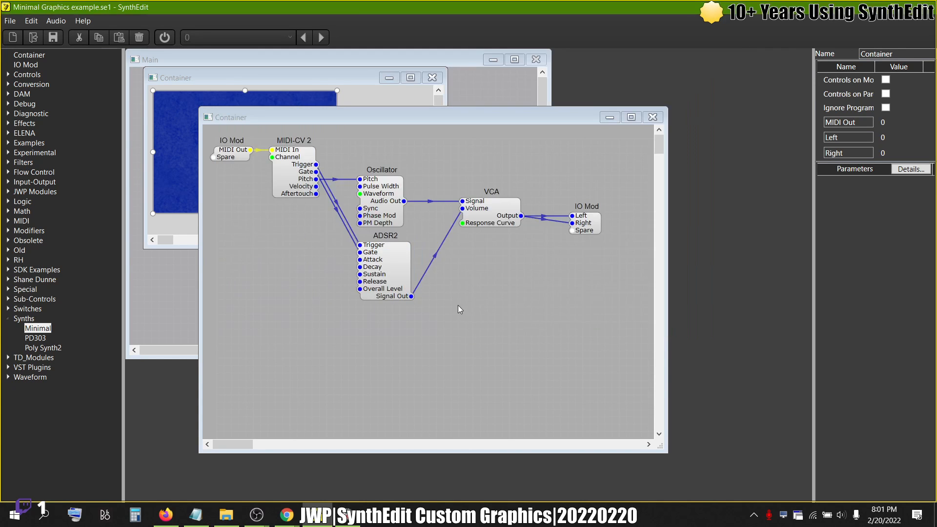
Switch to the JKnobMan window with its blank knob project
key("alt+Tab")
key("alt+Tab")
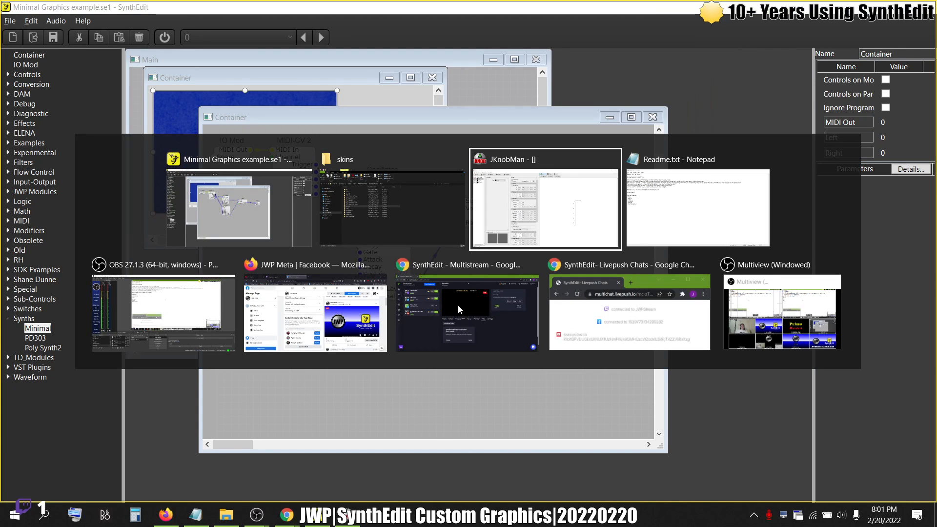
key("alt+shift+Tab")
key("alt+shift+Tab")
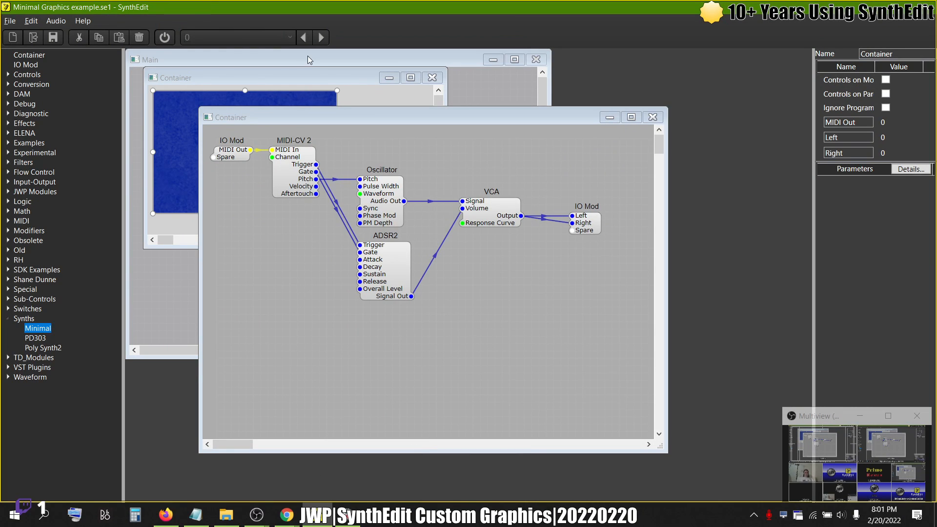
left_click(346, 515)
left_click(320, 516)
left_click(923, 6)
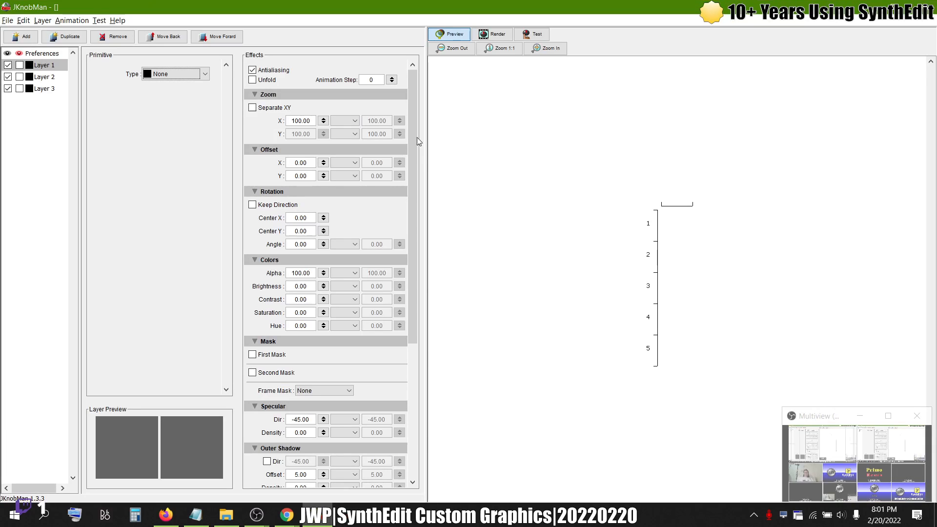
Launch SynthEdit and reopen the recent project "Minimal Graphics example.se1" from the Desktop
left_click(14, 516)
left_click(204, 209)
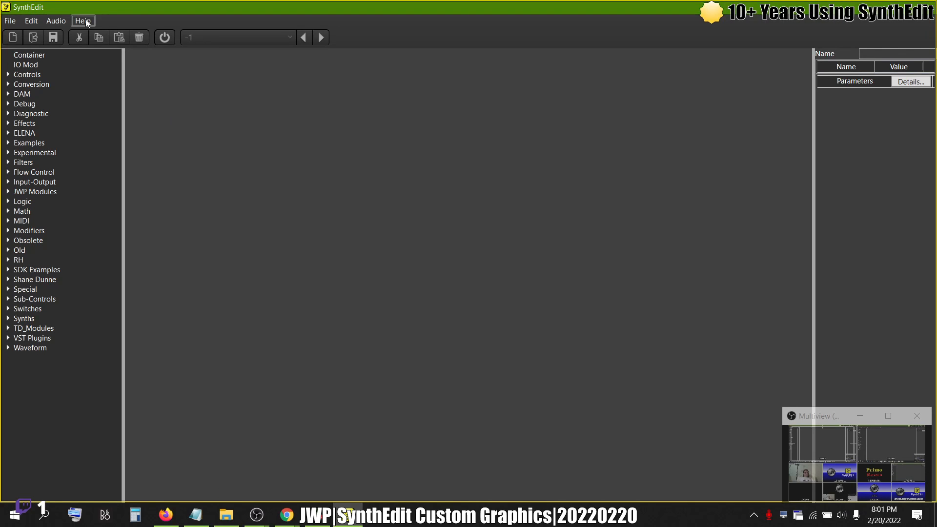
left_click(10, 20)
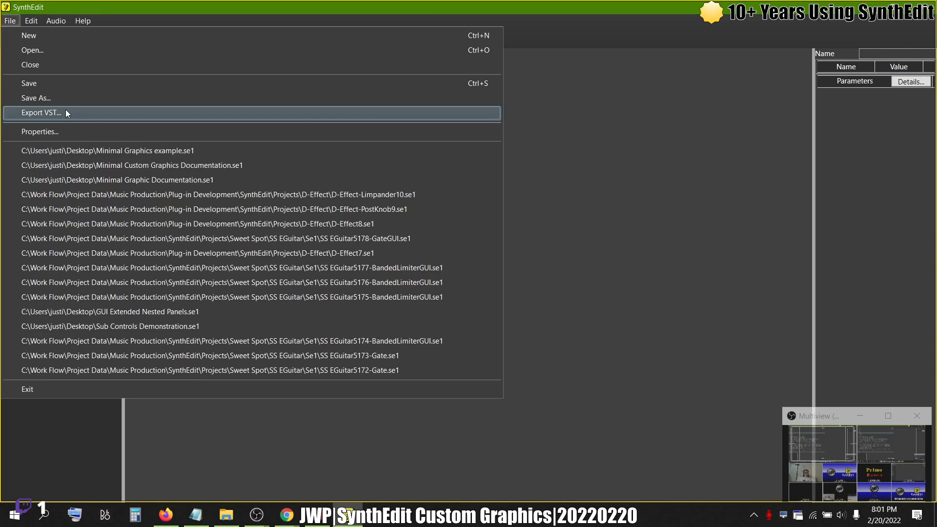
left_click(65, 151)
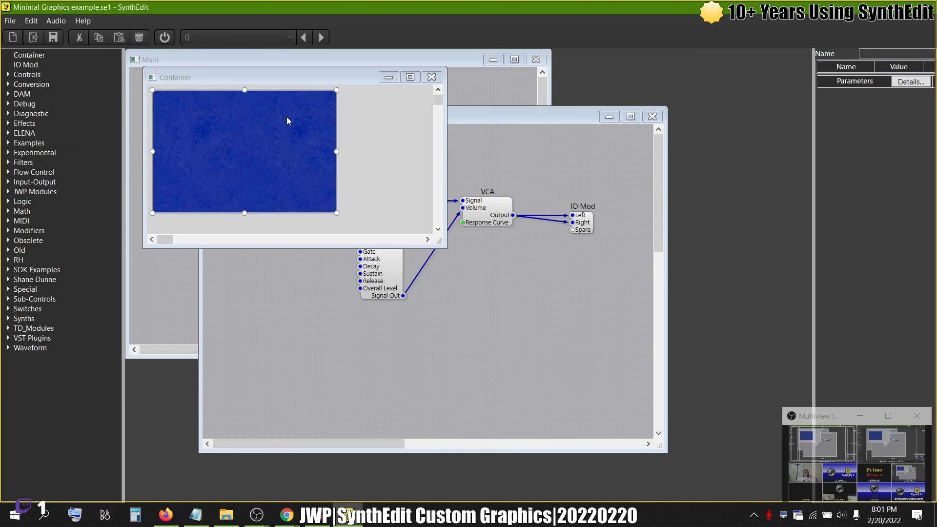
Apply the Minimal skin to the Container panel
right_click(391, 148)
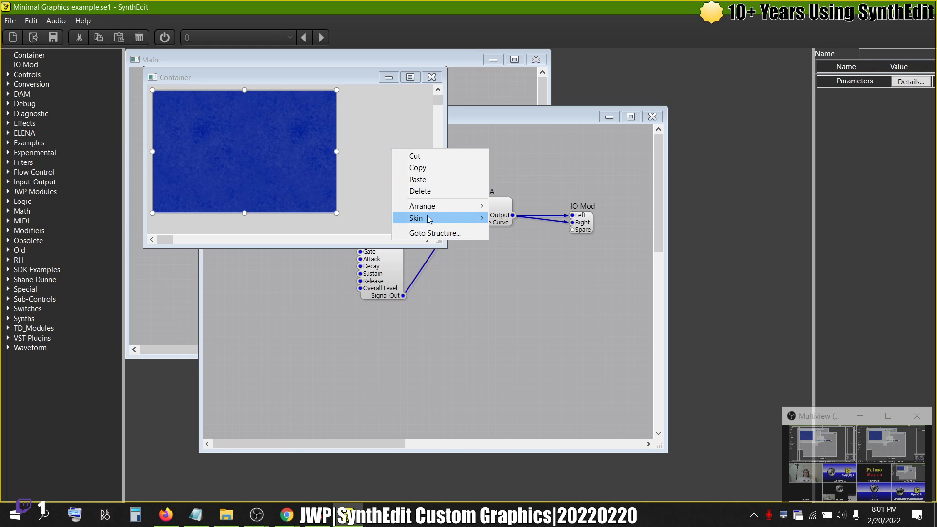
mouse_move(429, 219)
left_click(529, 312)
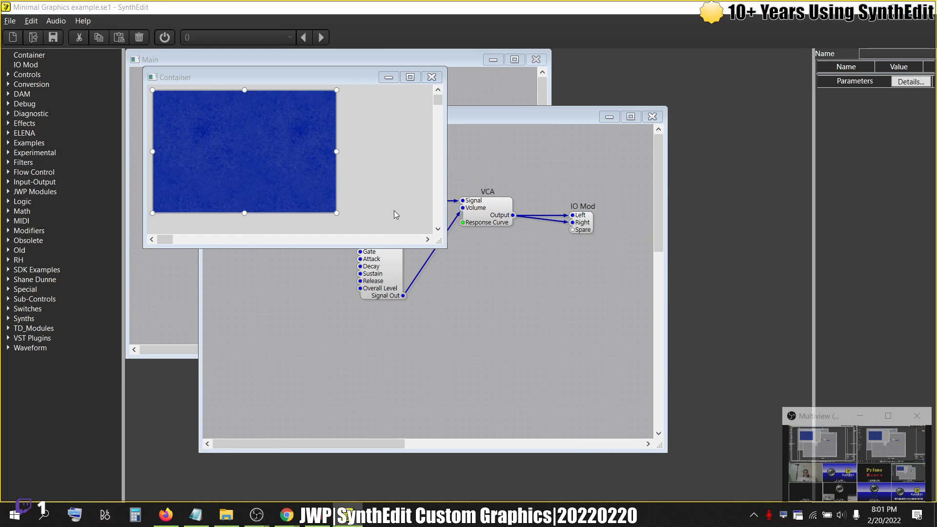
Switch to JKnobMan and show the knob project's Preferences
key("alt+Tab")
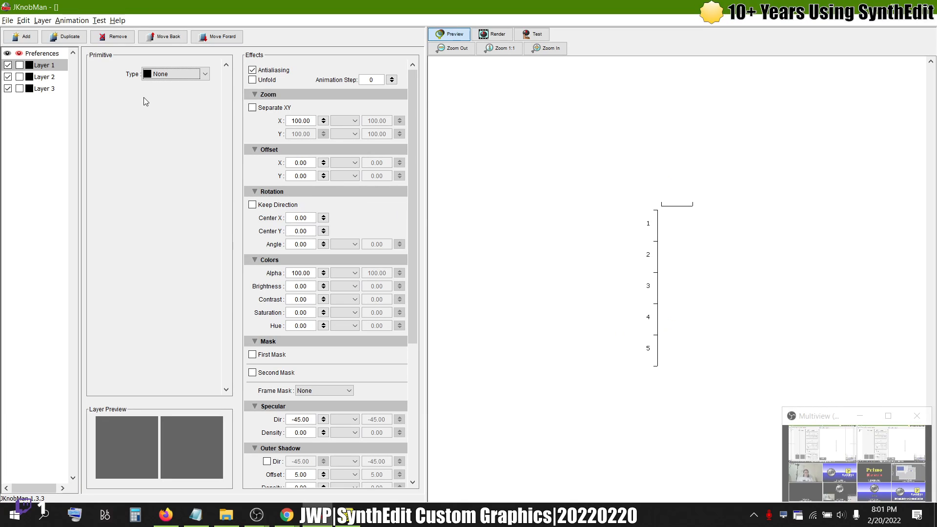
left_click(43, 53)
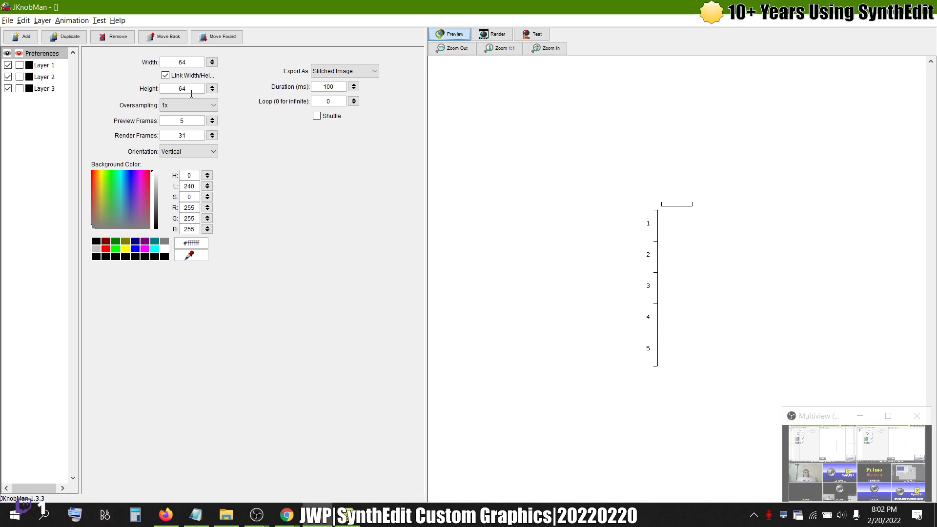
Switch to File Explorer, open the Minimal skin folder and find its medium knob files
key("alt+Tab")
key("alt+Tab")
key("alt+Tab")
key("alt+Tab")
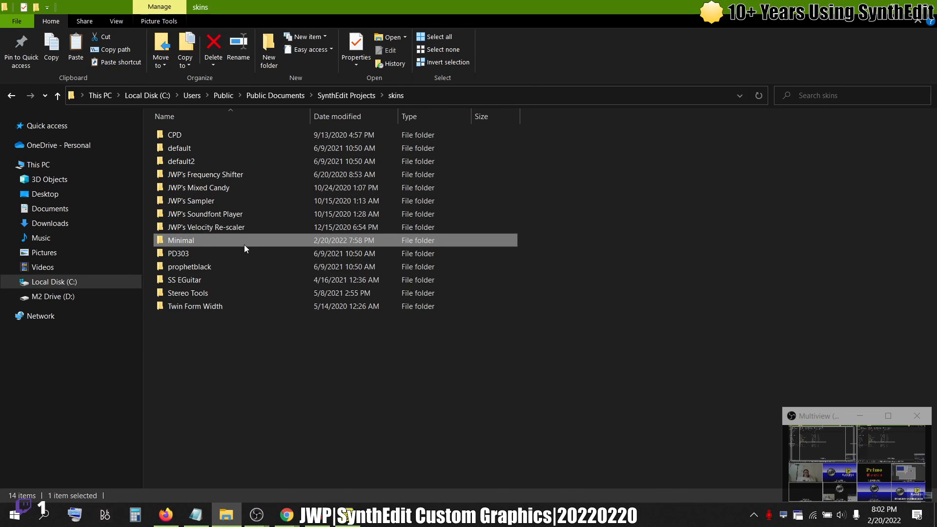
double_click(244, 244)
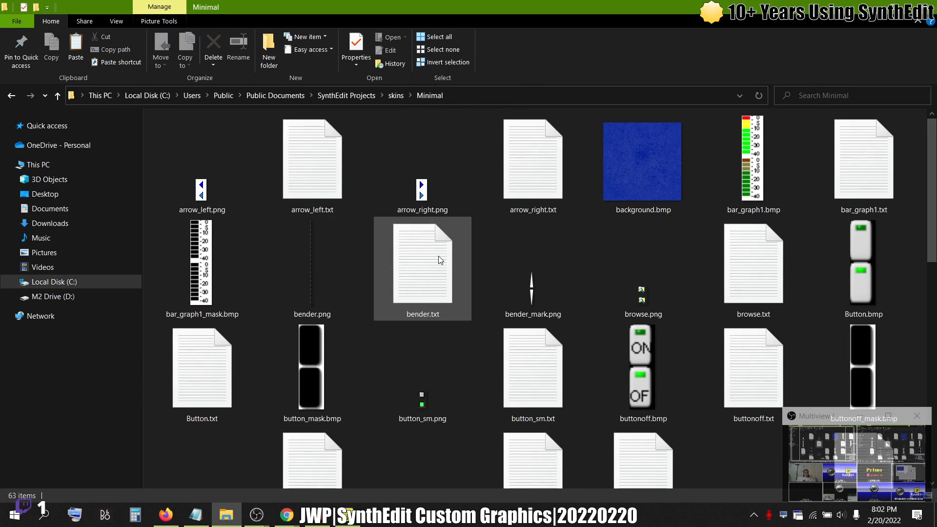
scroll(438, 259, "down", 5)
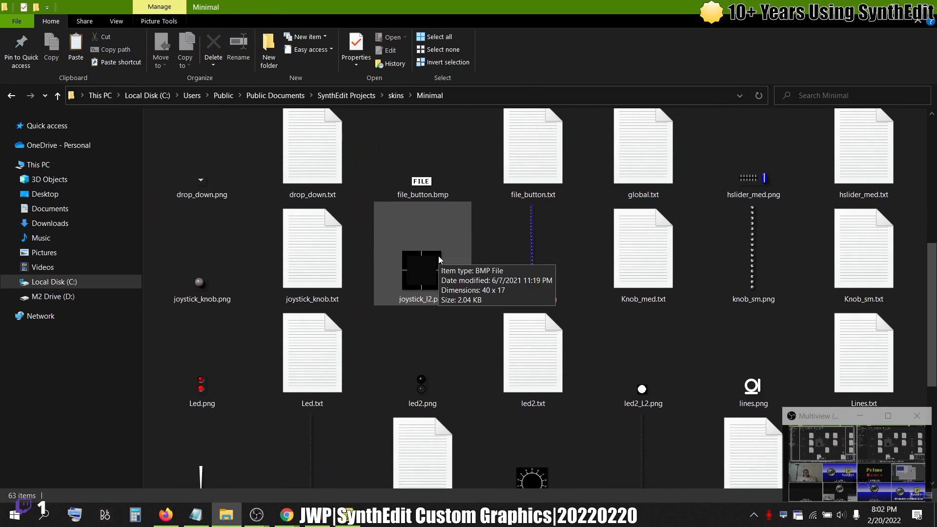
Change mouse_response to vertical in Knob_med.txt, then save and close the file
double_click(643, 254)
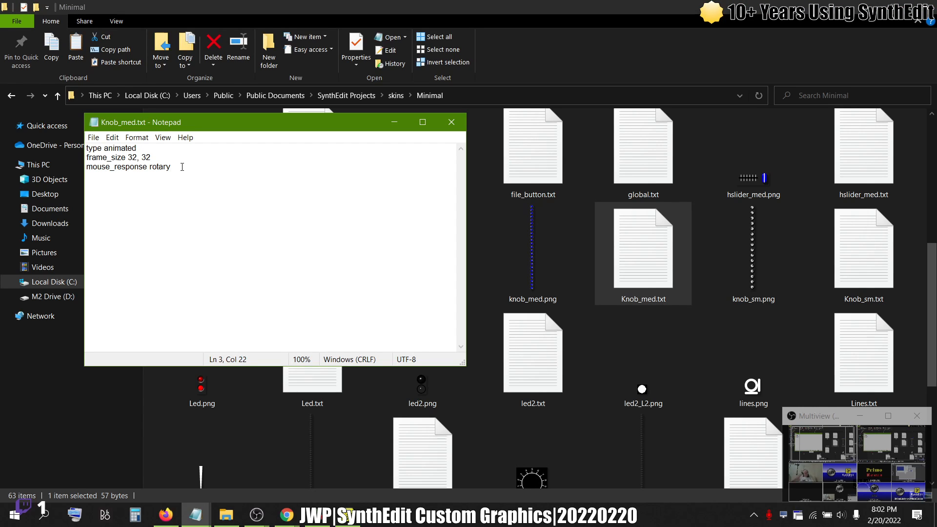
key("ctrl+shift+Left")
type("vertical")
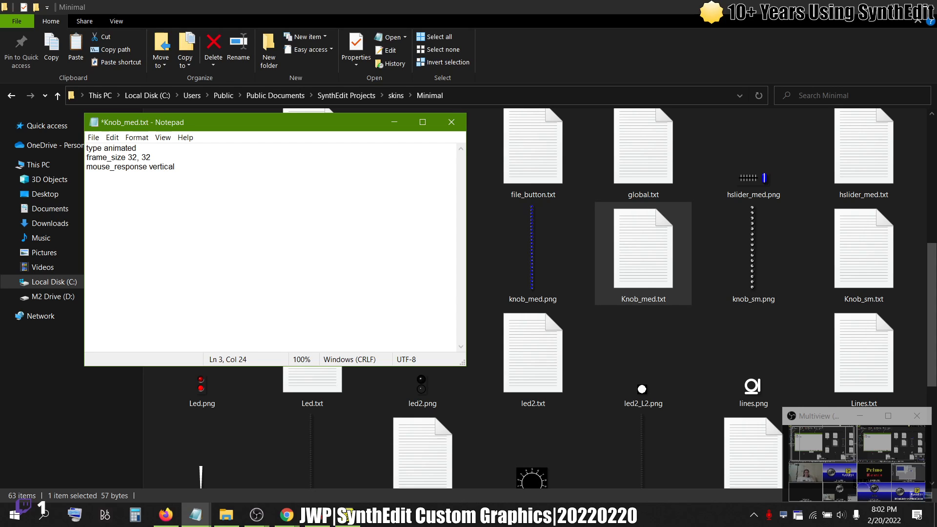
key("ctrl+s")
left_click(451, 122)
View the knob_med.png frame strip, close it and return to JKnobMan
double_click(546, 225)
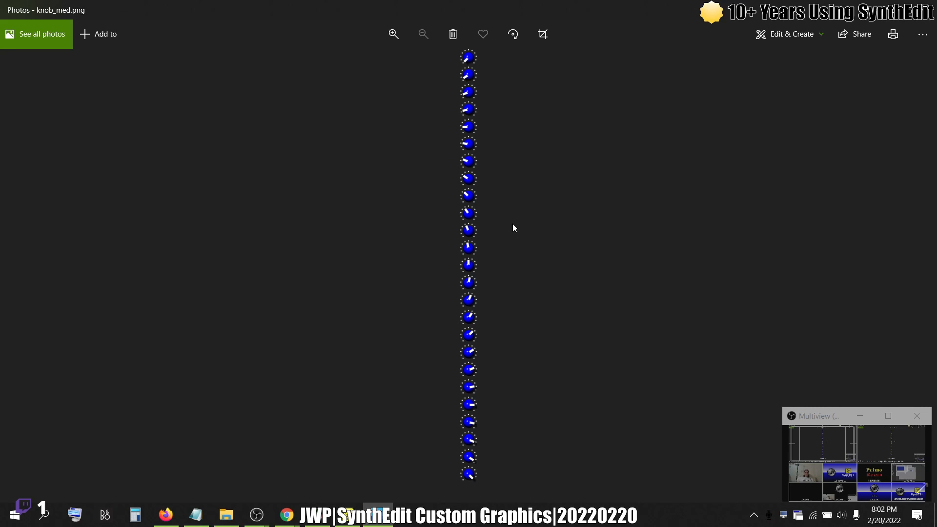
left_click(923, 13)
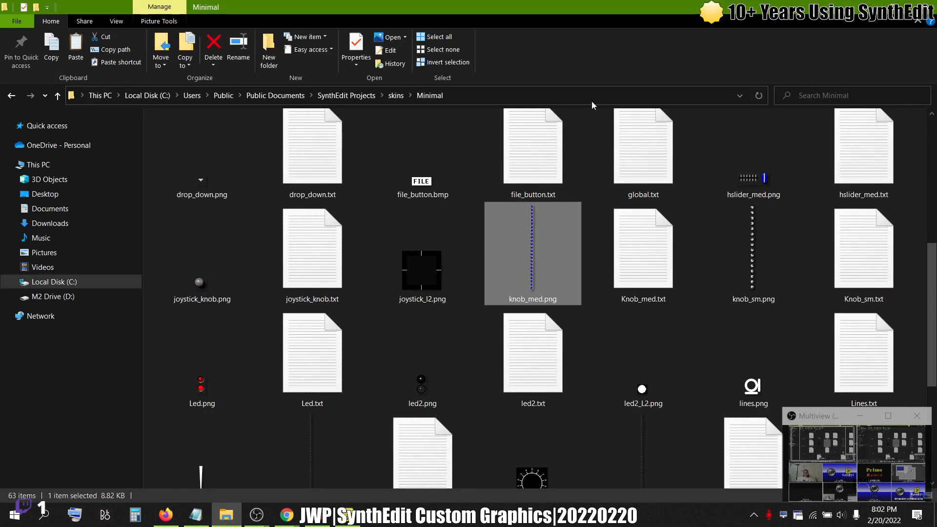
key("alt+Tab")
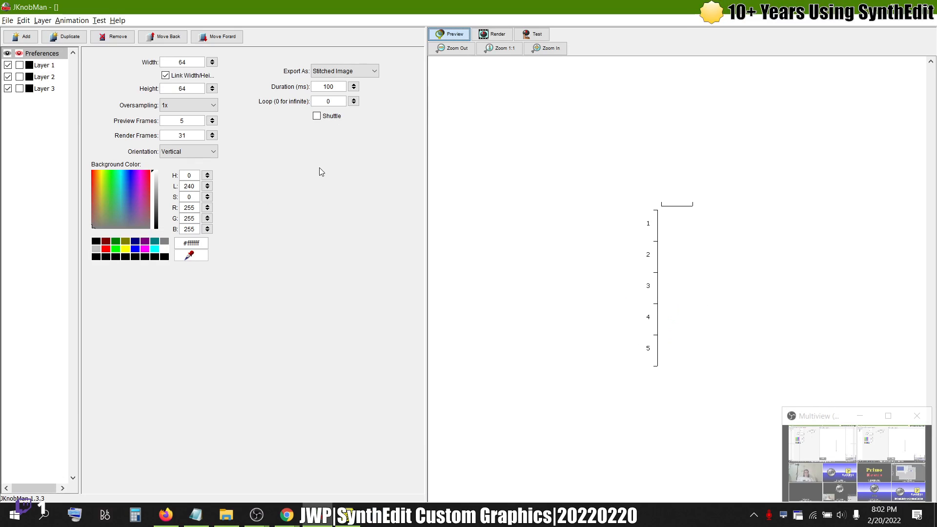
Set the knob's linked width and height to 32
double_click(182, 62)
type("32")
key("Tab")
left_click(190, 88)
left_click(188, 62)
key("Return")
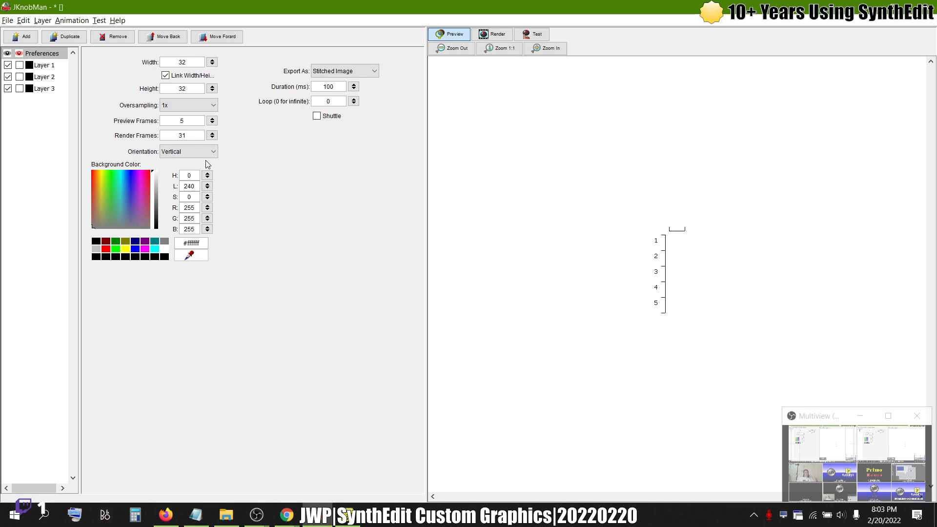
Check the frames in knob_med.png again and set JKnobMan's render frames to 25
key("alt+Tab")
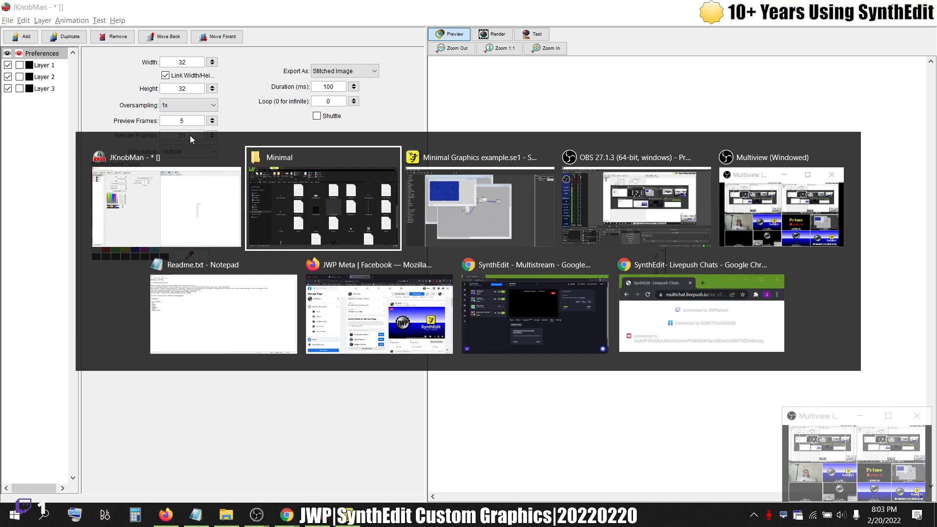
double_click(499, 282)
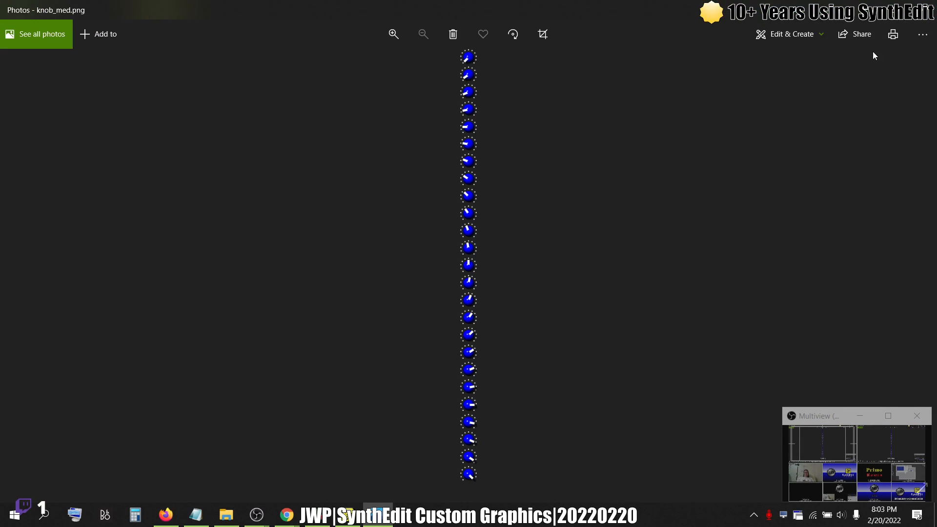
left_click(921, 9)
key("alt+Tab")
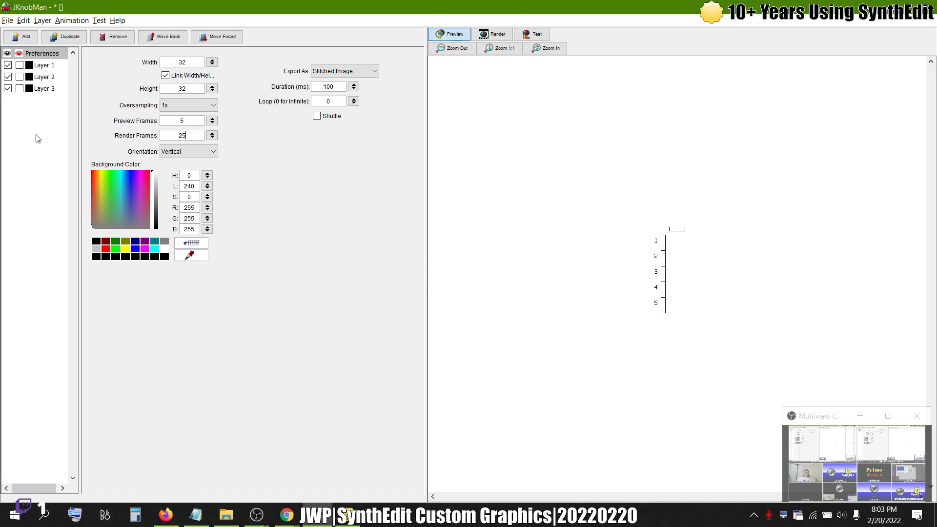
Remove Layer 3 from the knob project
left_click(40, 90)
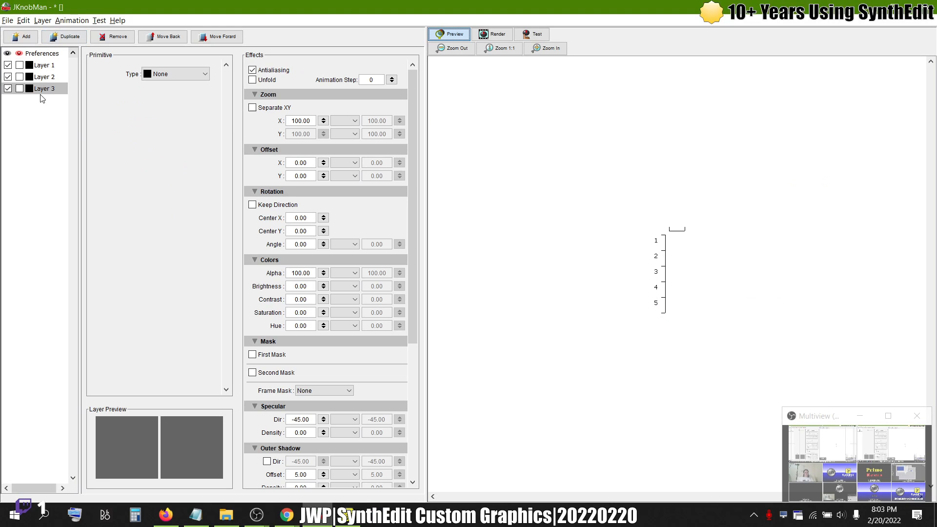
left_click(112, 38)
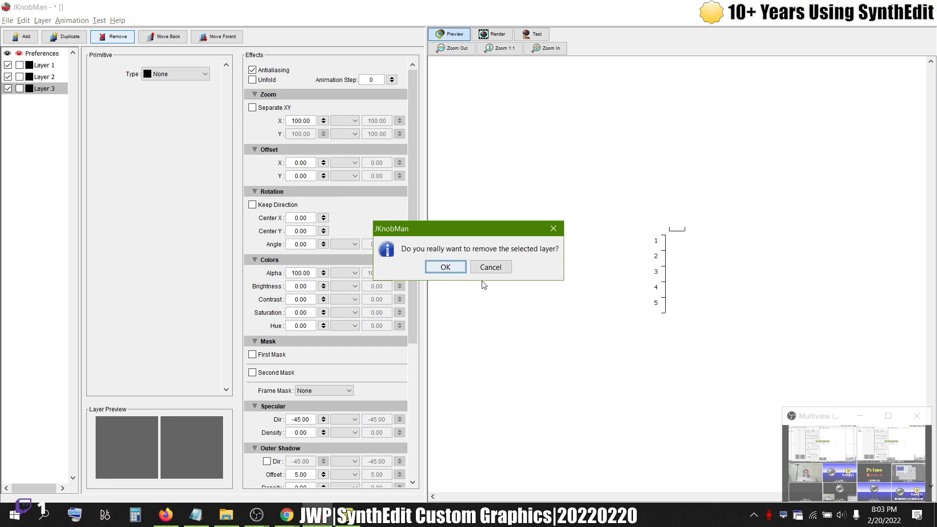
left_click(455, 268)
Make Layer 1 a Sphere primitive coloured blue (#0a68f5) with a Specular value of 35
left_click(45, 67)
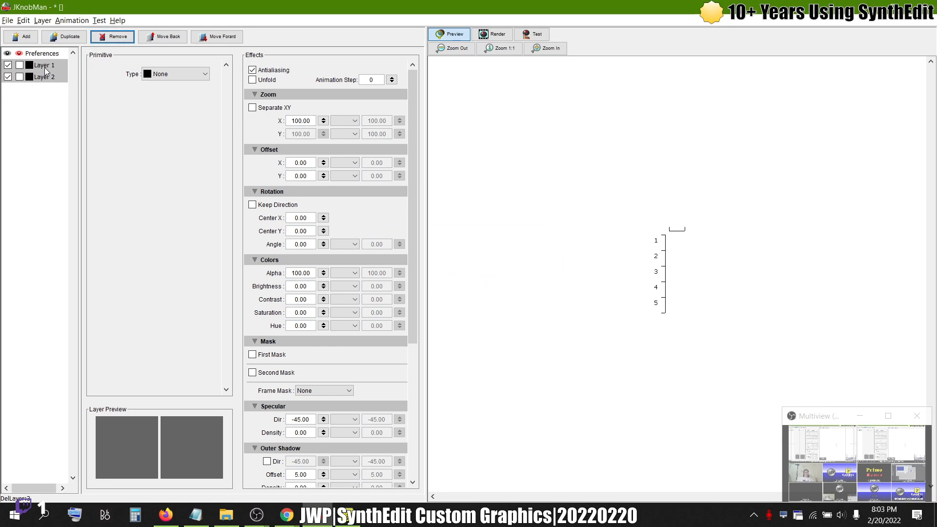
left_click(163, 74)
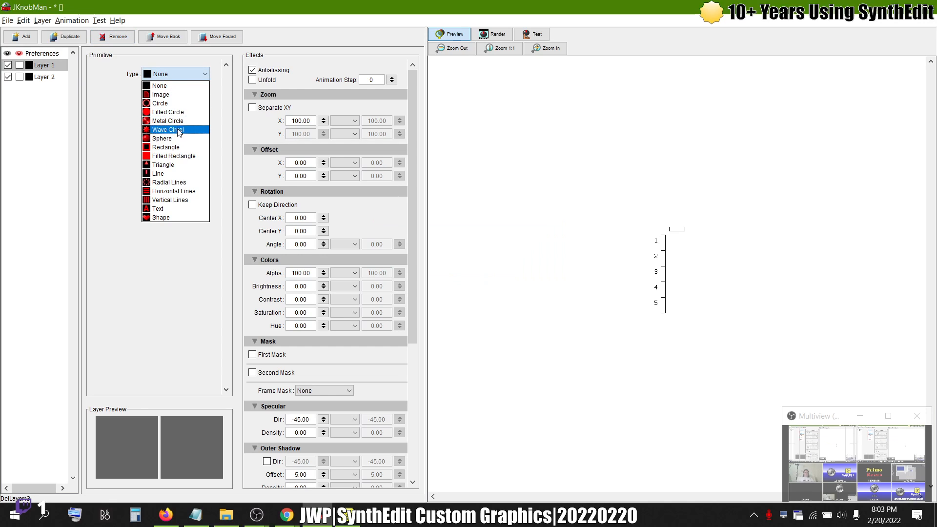
left_click(163, 139)
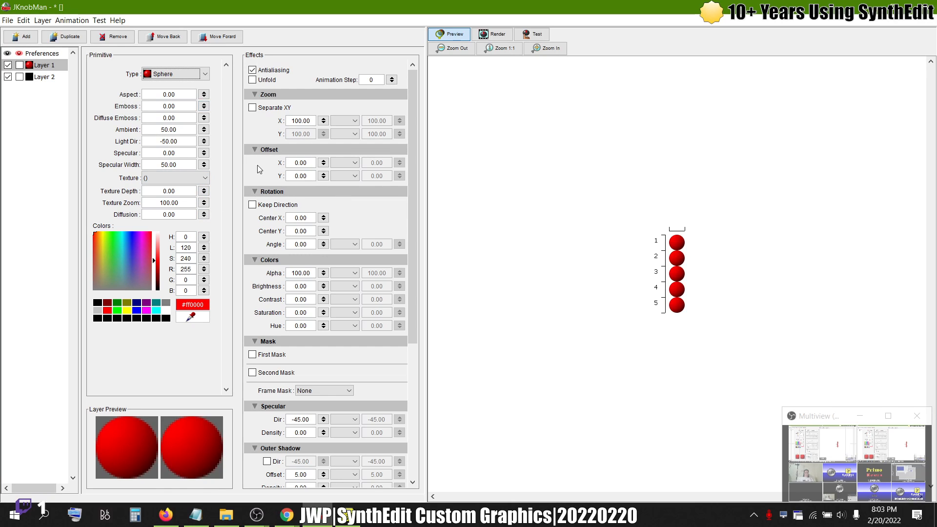
left_click_drag(130, 250, 128, 236)
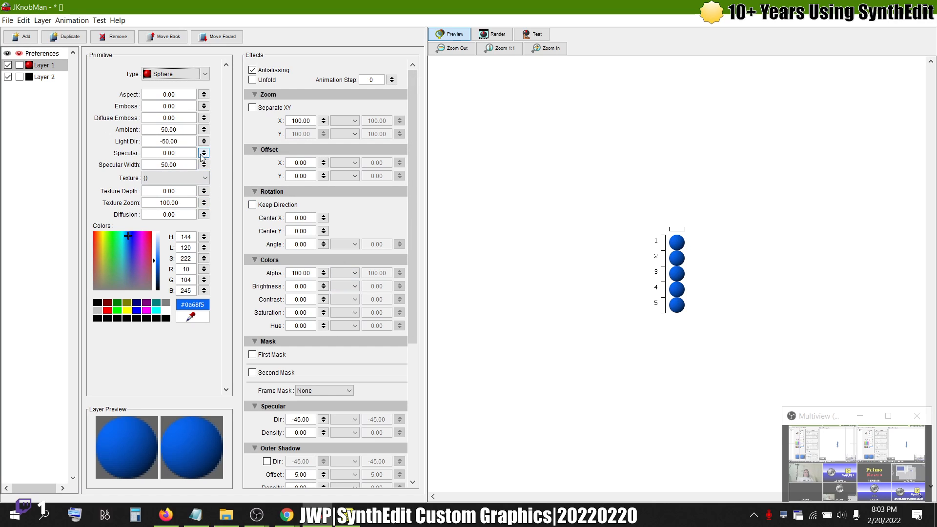
mouse_move(202, 154)
left_mouse_down()
mouse_move(207, 95)
mouse_move(205, 161)
mouse_move(208, 142)
left_mouse_up()
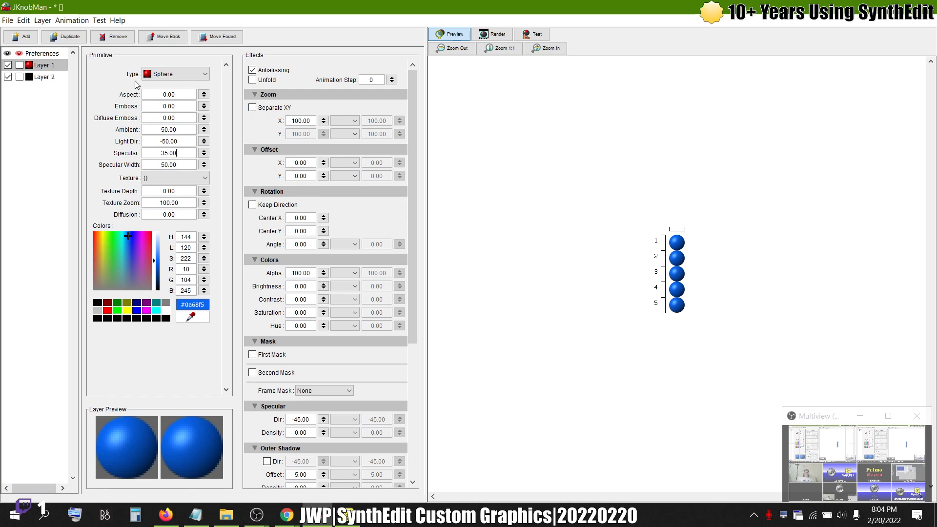
Make Layer 2 a Line primitive coloured white (#ffffff) with a width of 25
left_click(57, 77, "ctrl")
left_click(44, 77)
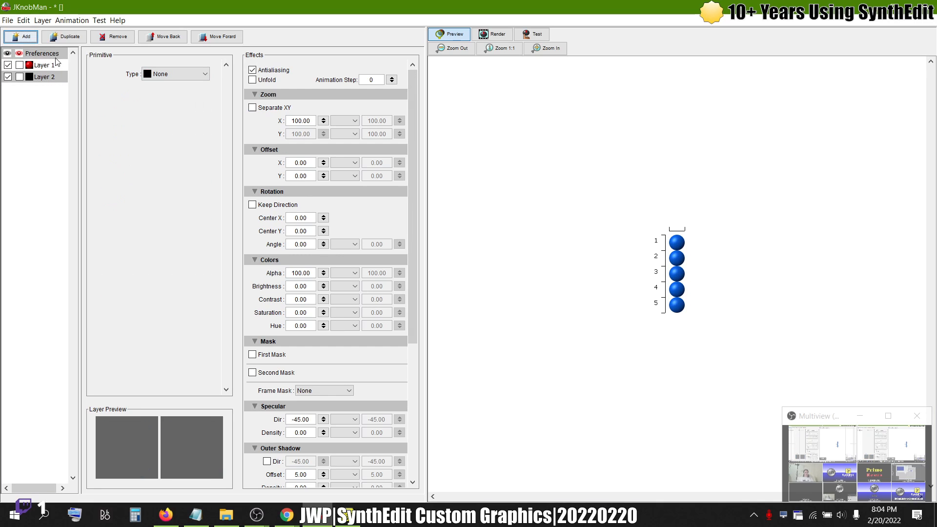
left_click(175, 79)
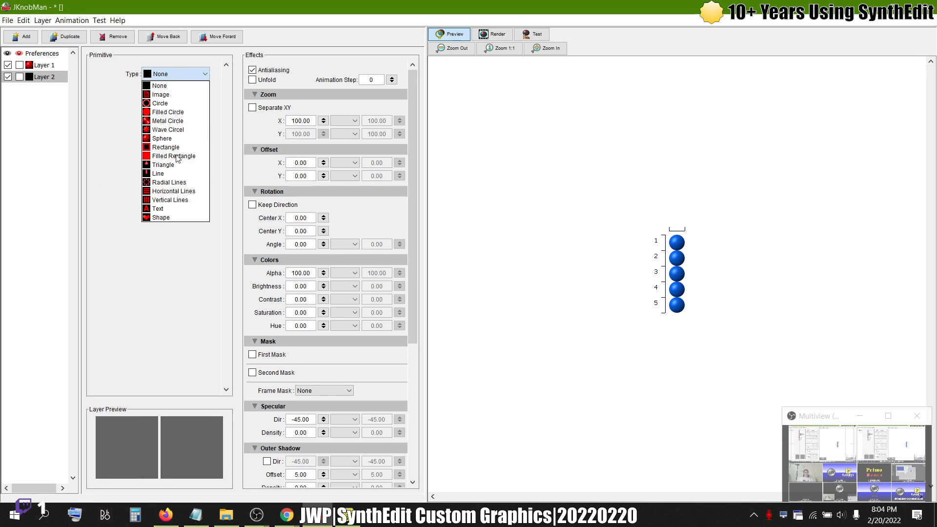
left_click(175, 175)
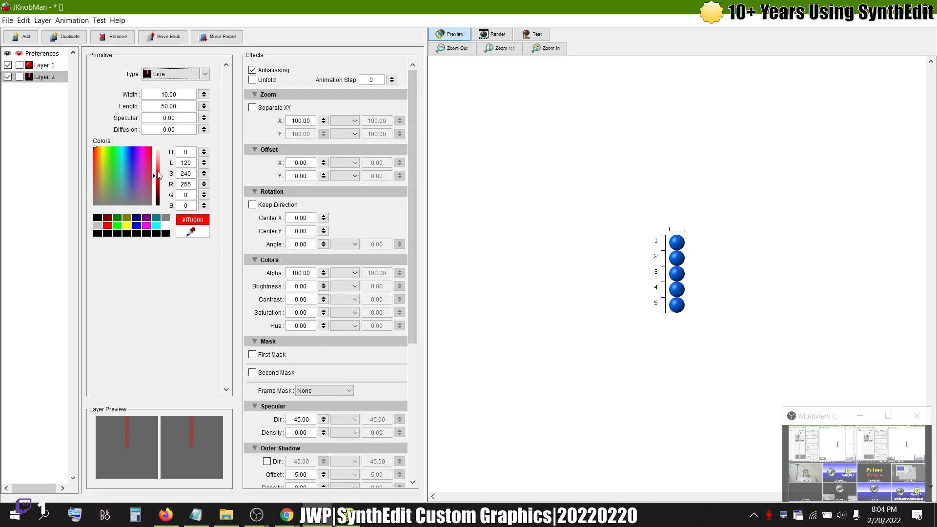
left_click_drag(154, 177, 154, 146)
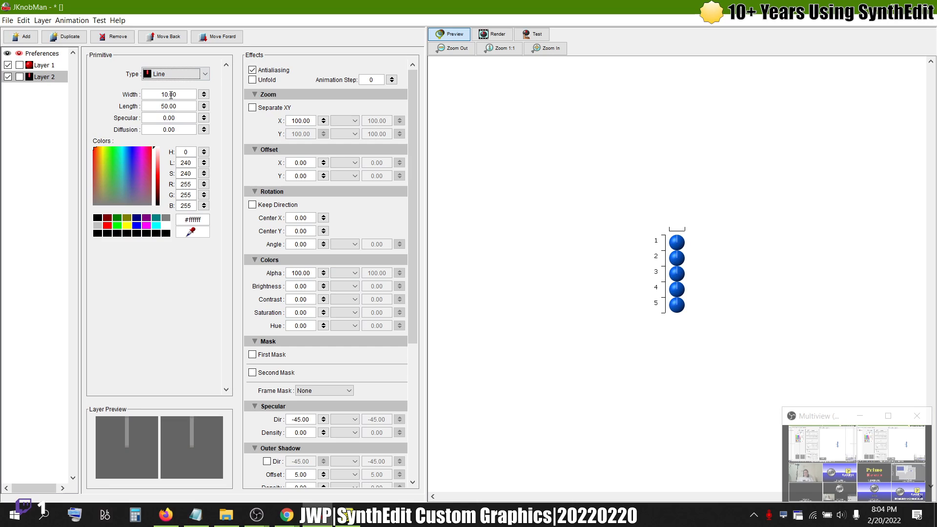
left_click_drag(207, 92, 208, 85)
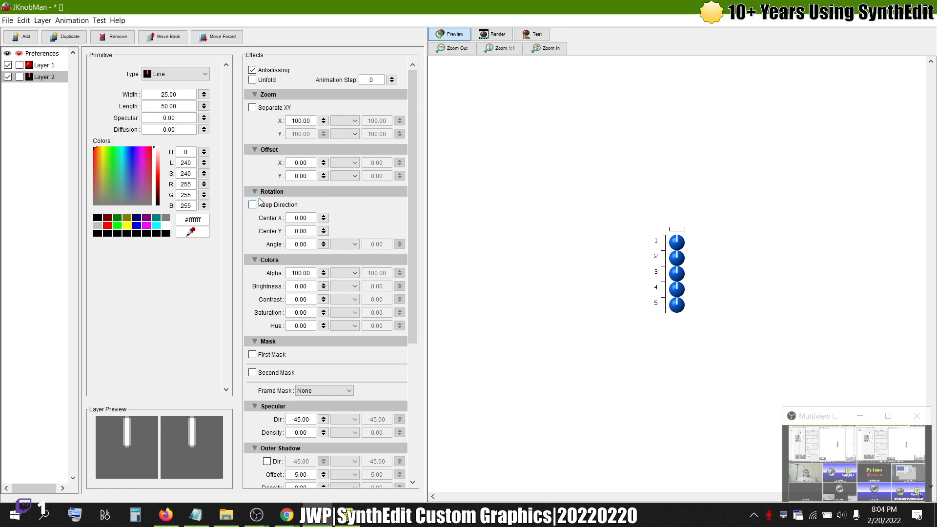
Set Layer 2's starting rotation angle to -135 and animate the angle with the plain, unnumbered ▶ curve
left_click(309, 245)
left_click_drag(325, 249, 340, 337)
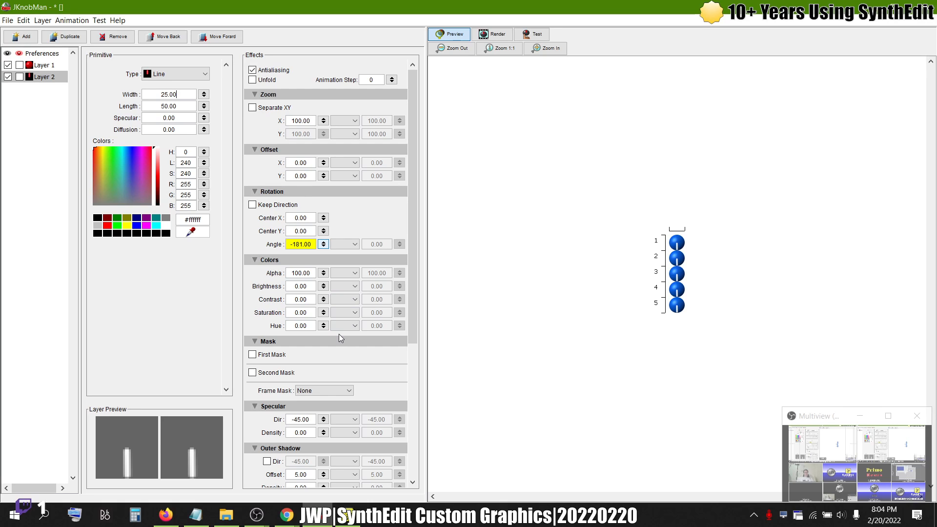
left_click_drag(338, 334, 350, 244)
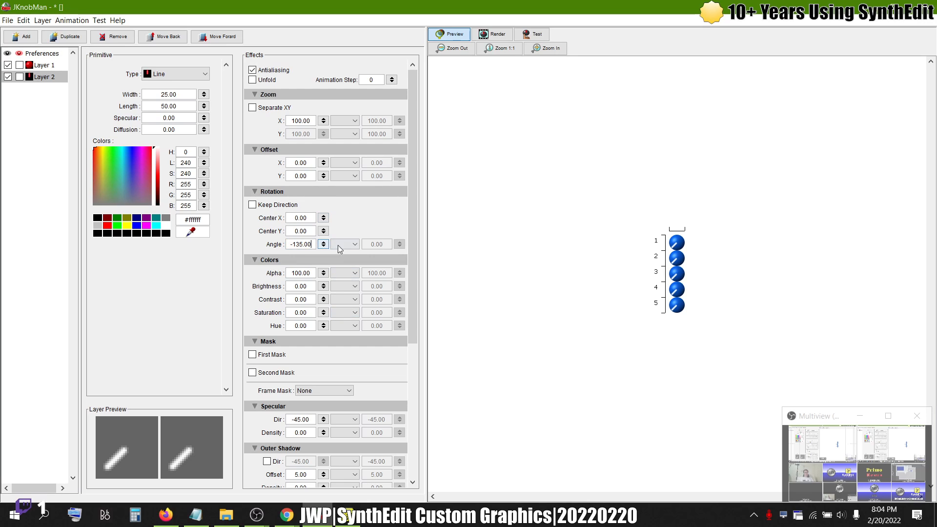
left_click(355, 245)
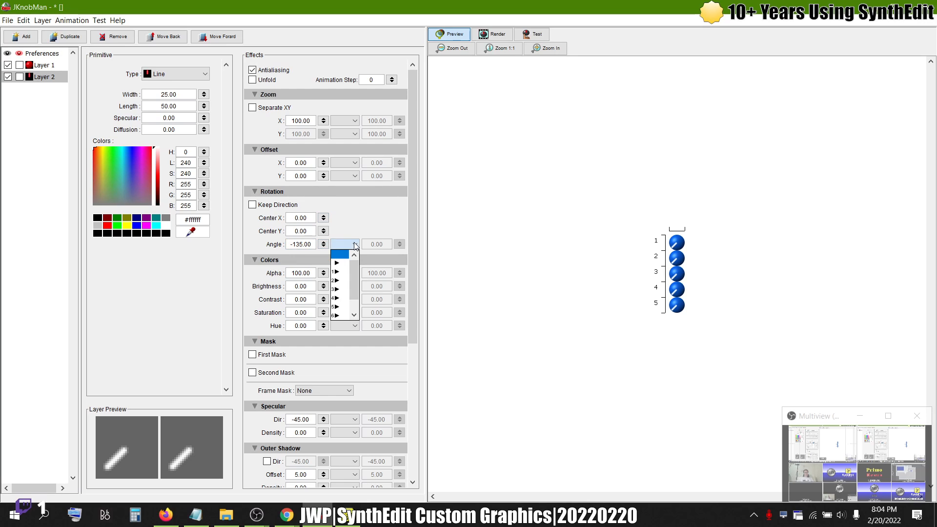
left_click(341, 264)
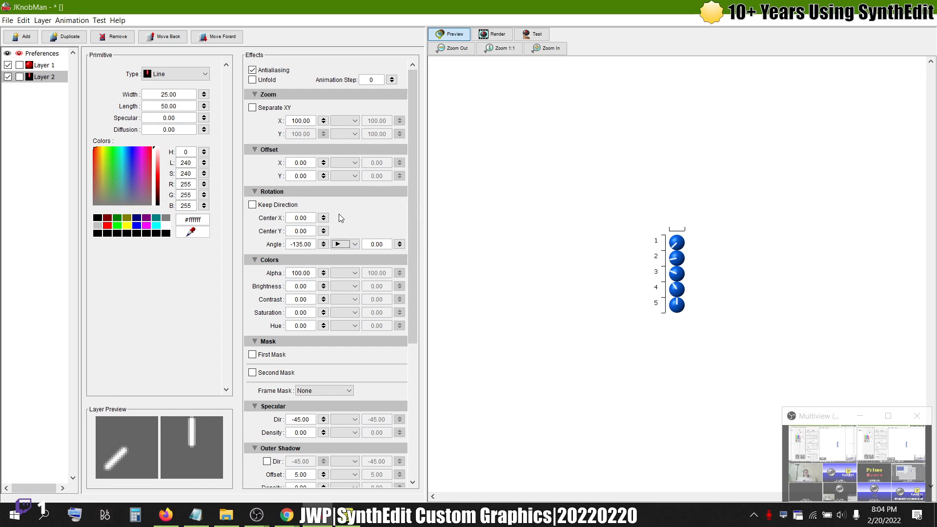
Set the ending rotation angle of Layer 2 to 135
left_click(76, 21)
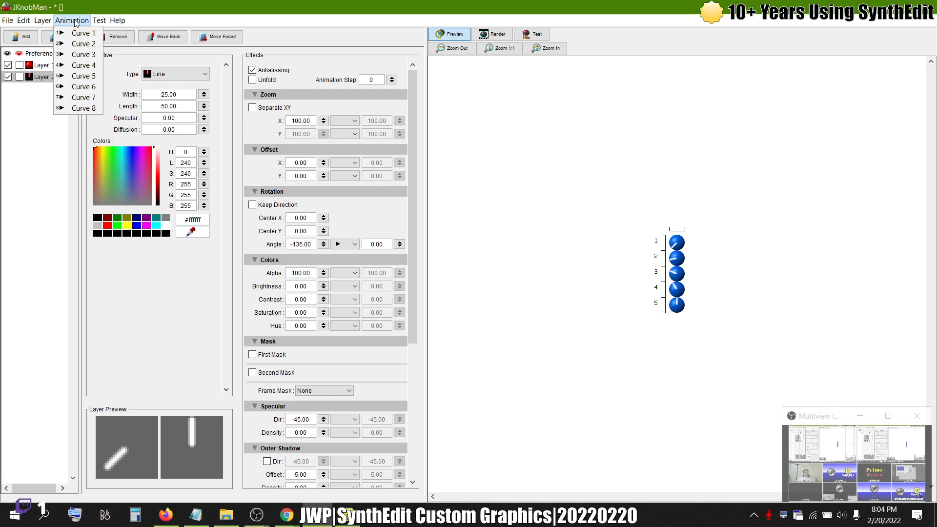
left_click(283, 40)
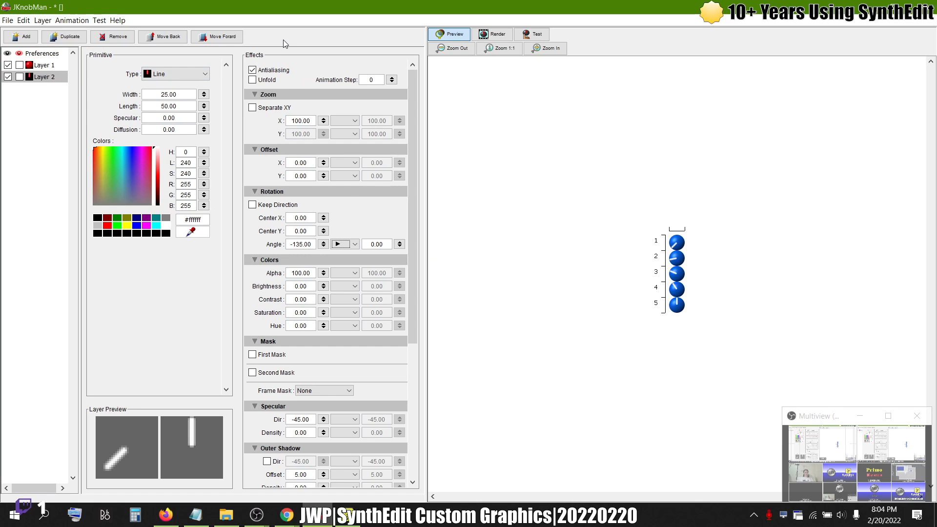
left_click_drag(399, 244, 400, 177)
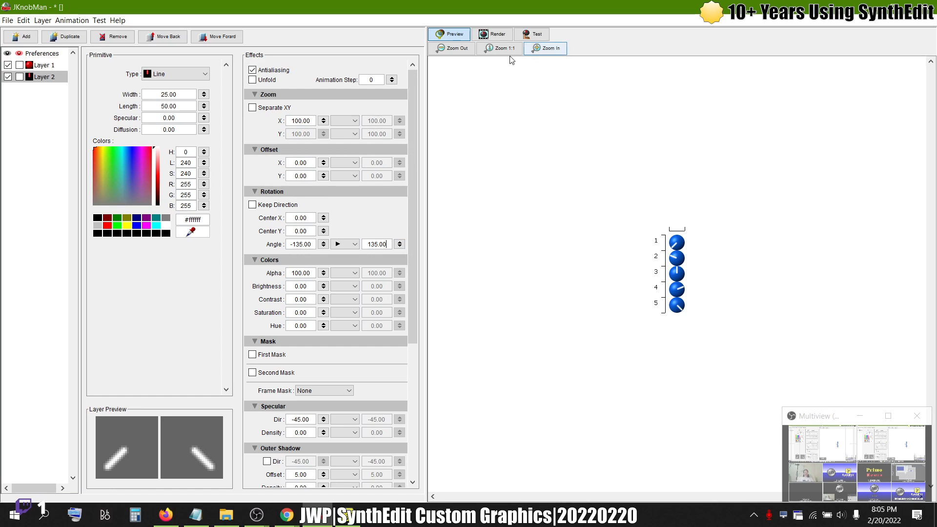
Test the knob's rotation interactively and return to the frame preview
left_click(533, 35)
mouse_move(676, 267)
left_mouse_down()
mouse_move(690, 178)
mouse_move(689, 305)
mouse_move(690, 272)
mouse_move(688, 280)
left_mouse_up()
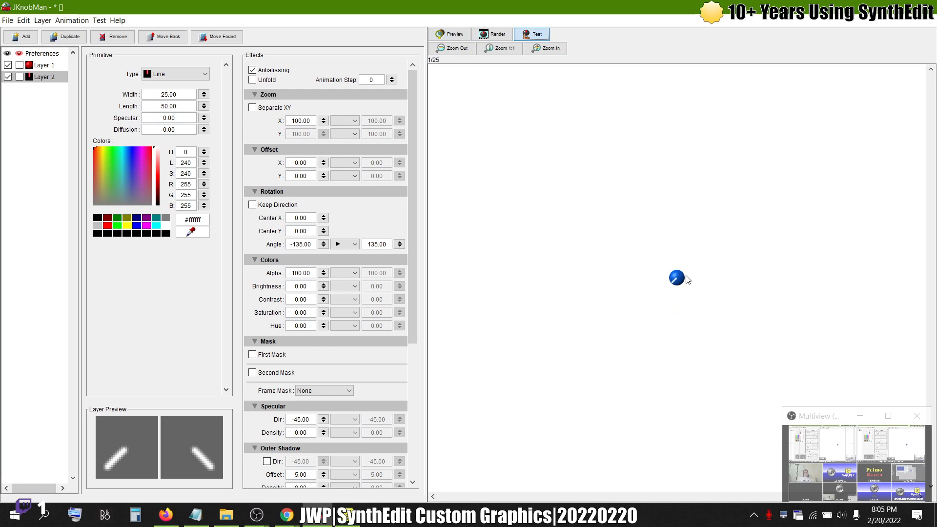
left_click(449, 34)
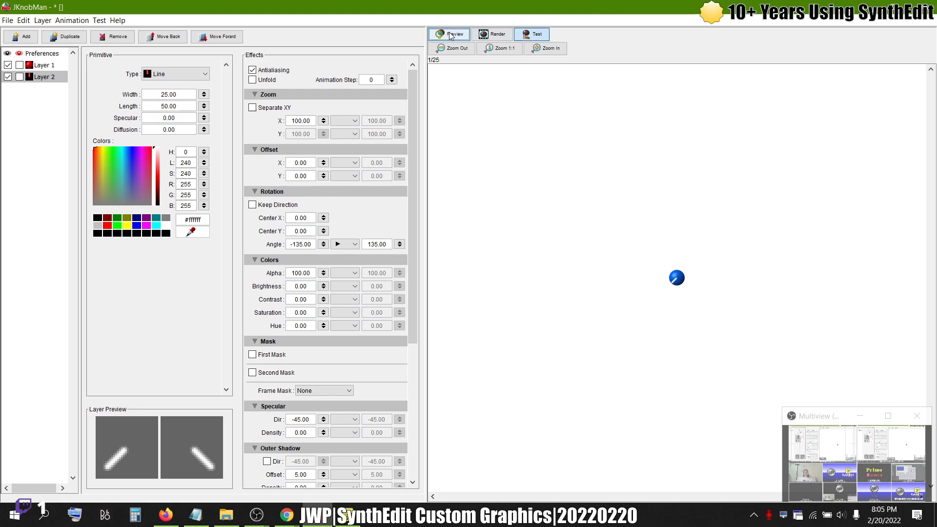
Try 25 Preview Frames in the knob's preferences and set the value back to 5
left_click(43, 53)
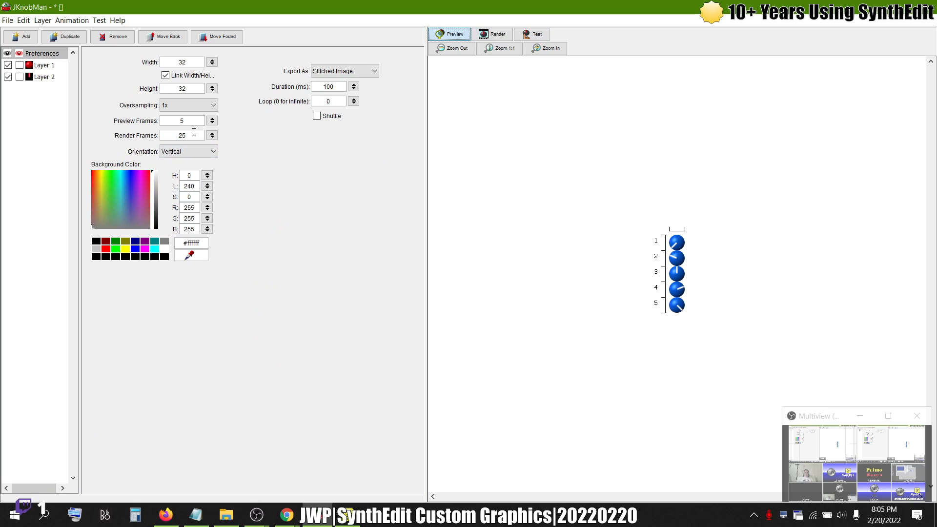
double_click(198, 124)
type("25")
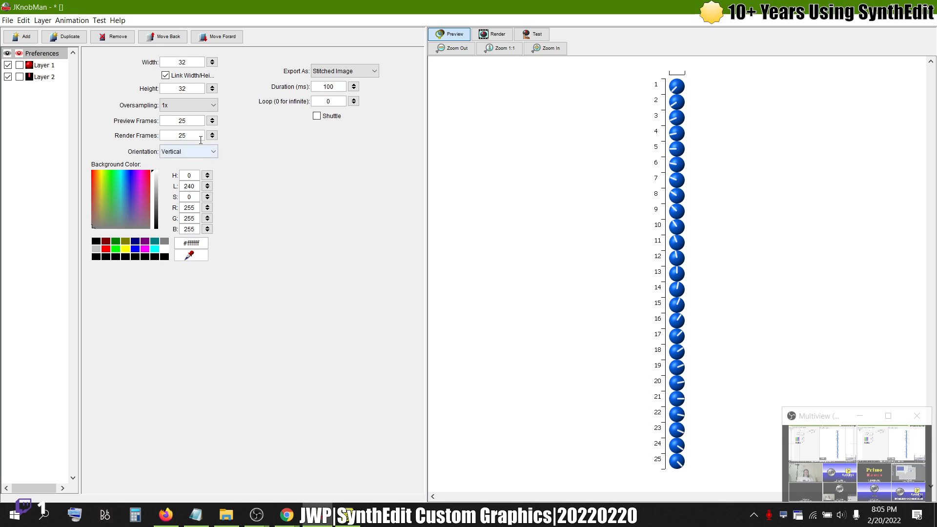
double_click(190, 123)
type("5")
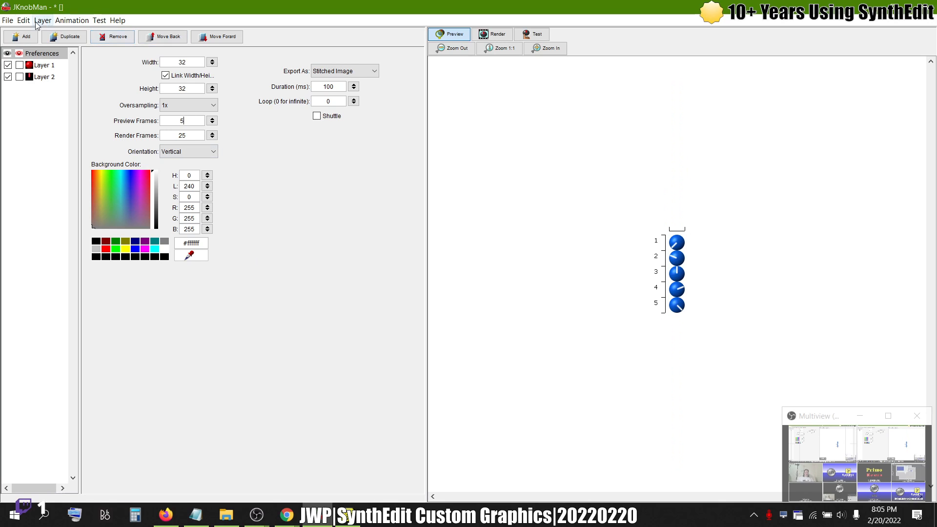
Save the knob project to the Desktop as Knob_Med.knob
left_click(9, 21)
left_click(32, 104)
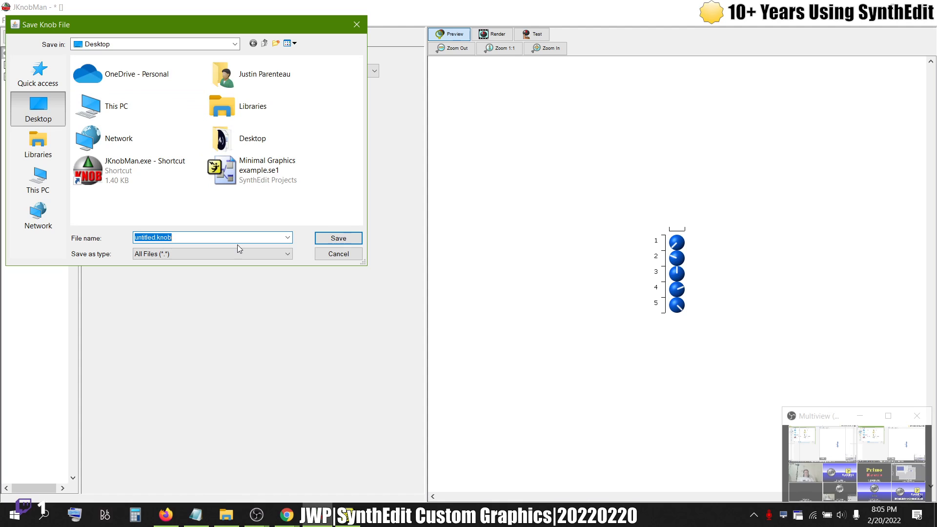
type("Knob_Med.knob")
key("Return")
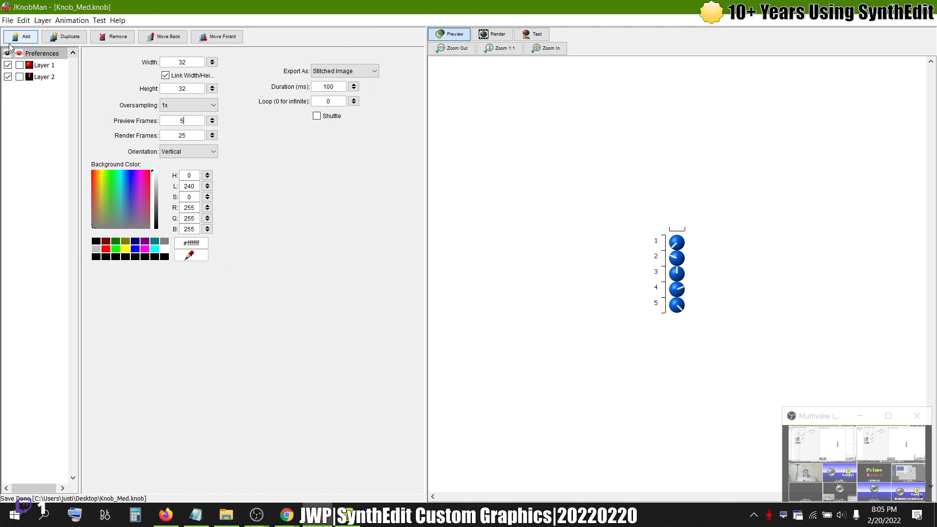
Export the knob as a stitched image to the Minimal skin folder, replacing the existing knob_med.png
left_click(8, 20)
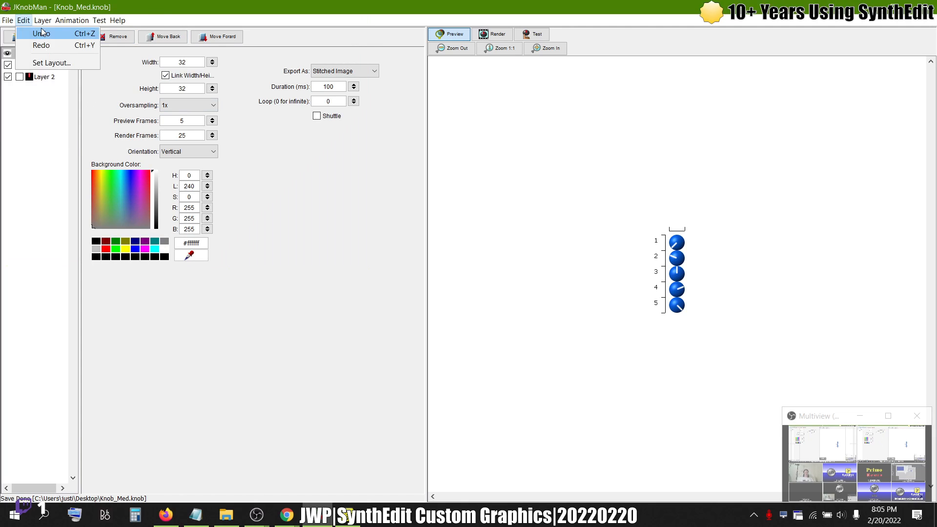
left_click(18, 50)
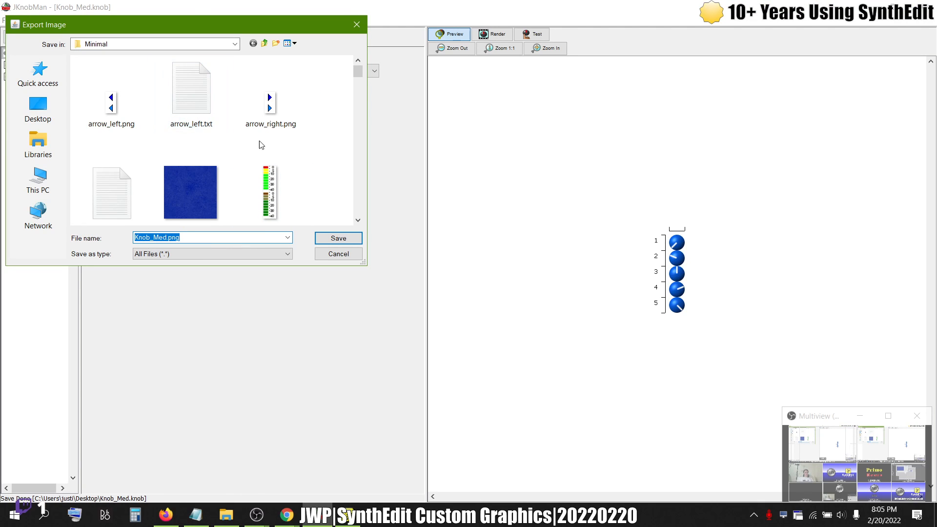
scroll(355, 130, "down", 5)
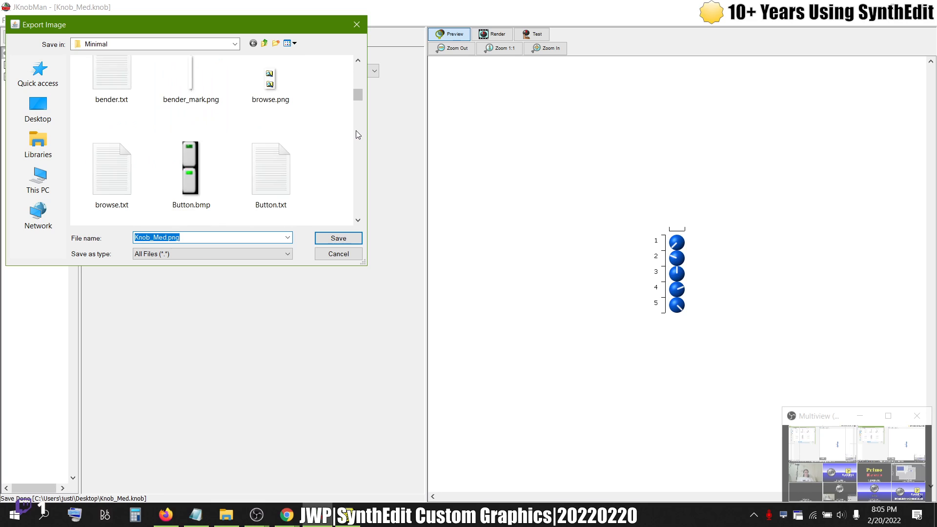
scroll(356, 130, "down", 6)
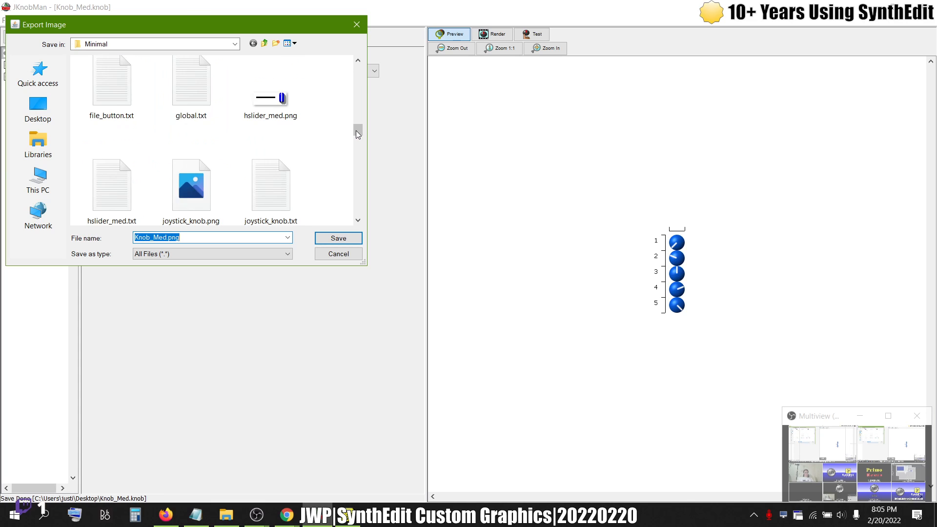
left_click_drag(356, 130, 356, 143)
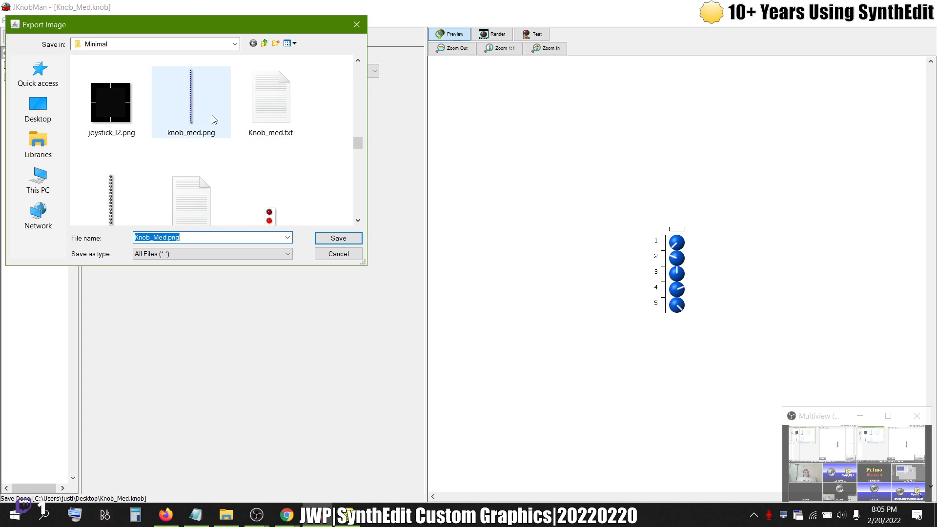
left_click(181, 102)
left_click(338, 238)
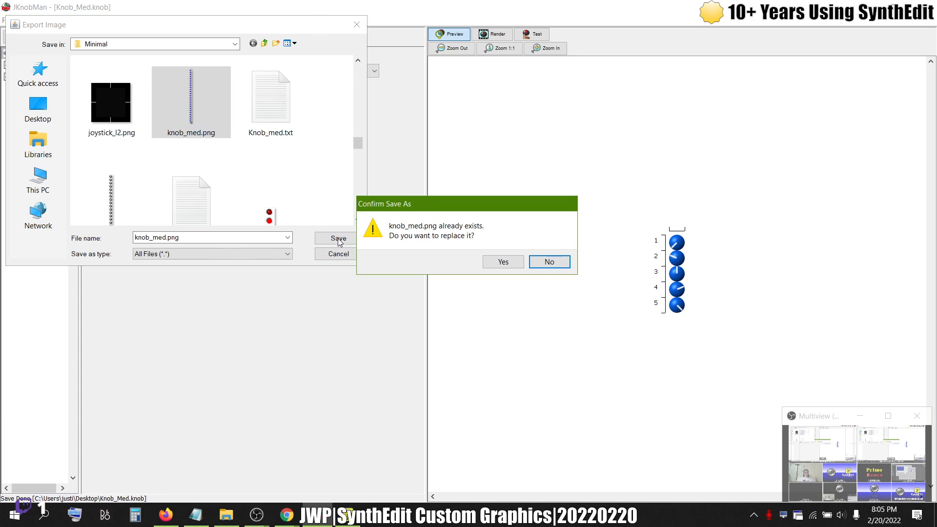
left_click(501, 262)
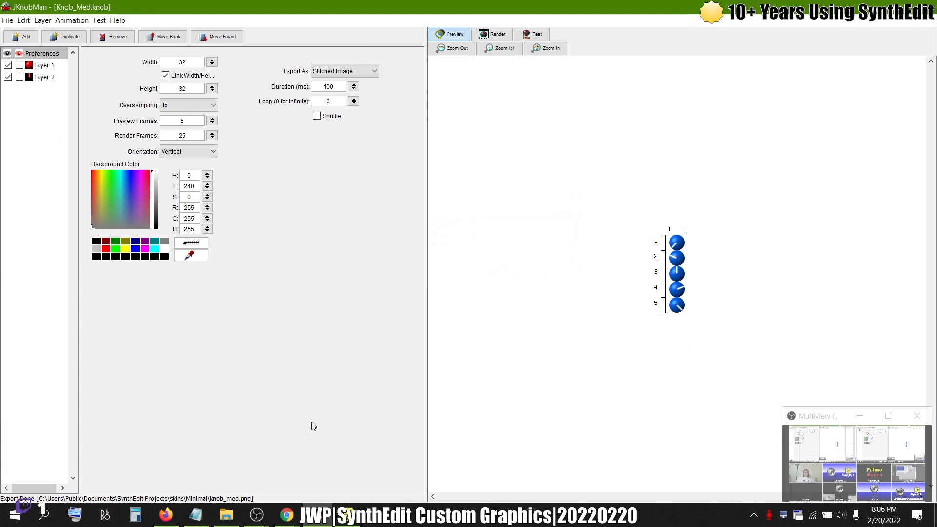
Switch to the Minimal Graphics example.se1 project in SynthEdit and select the blue Container panel
key("alt+Tab")
key("alt+Tab")
key("alt+Tab")
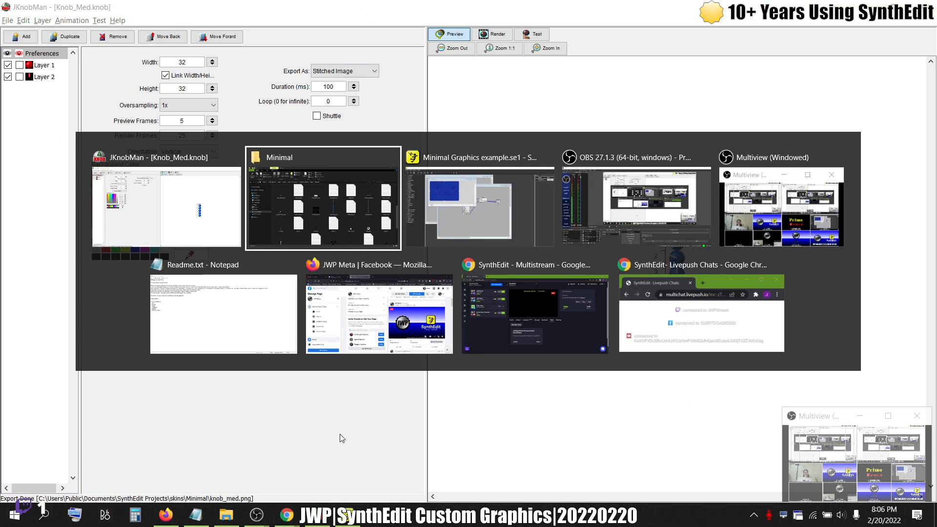
key("alt+Tab")
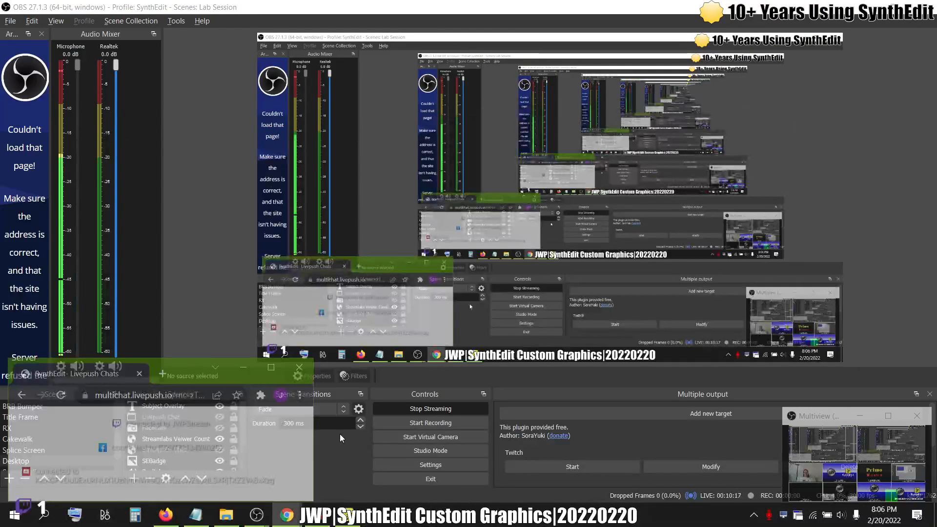
key("alt+Tab")
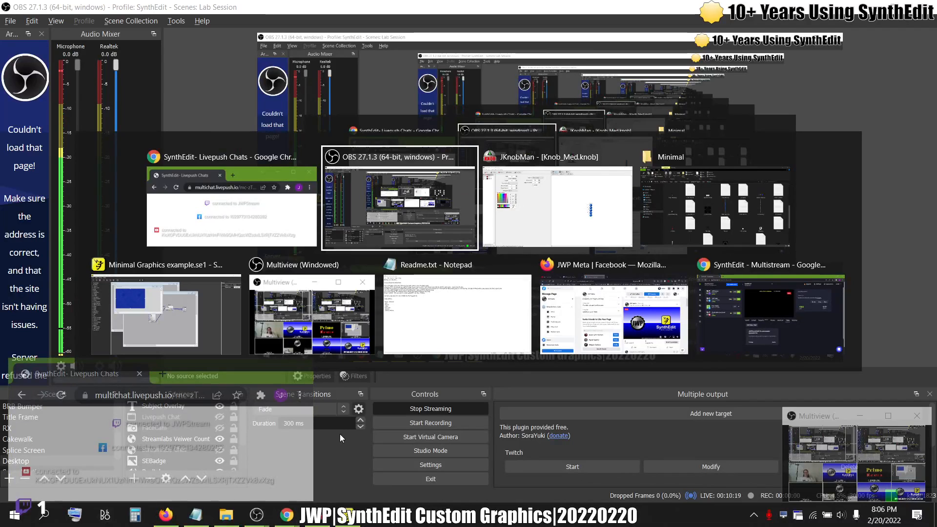
key("alt+Tab")
key("alt+Tab")
key("alt+Tab")
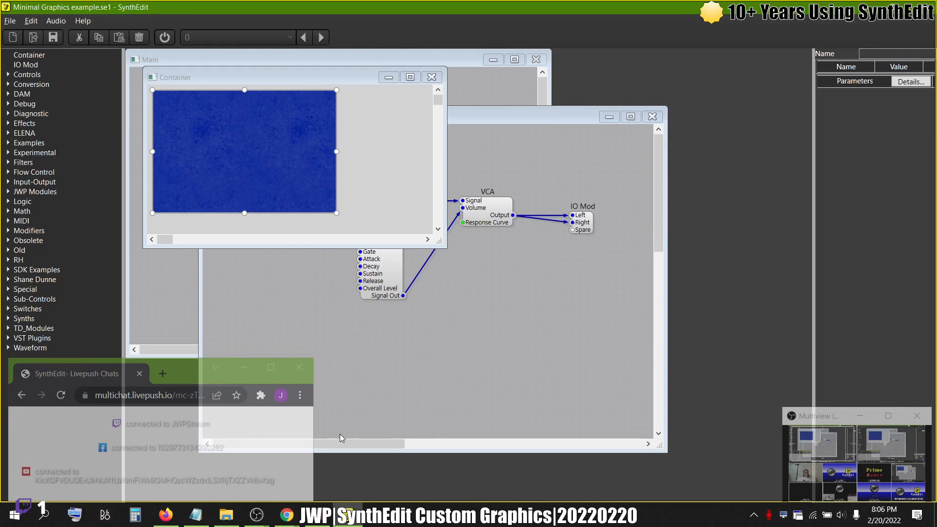
left_click(176, 154)
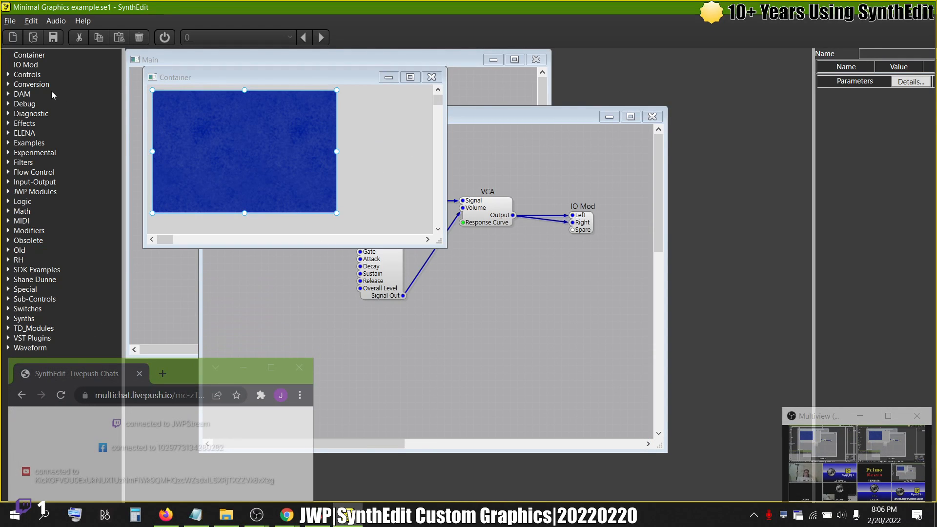
Add a Slider control to the synth Container's structure below the VCA and set its Appearance to Knob
left_click(8, 76)
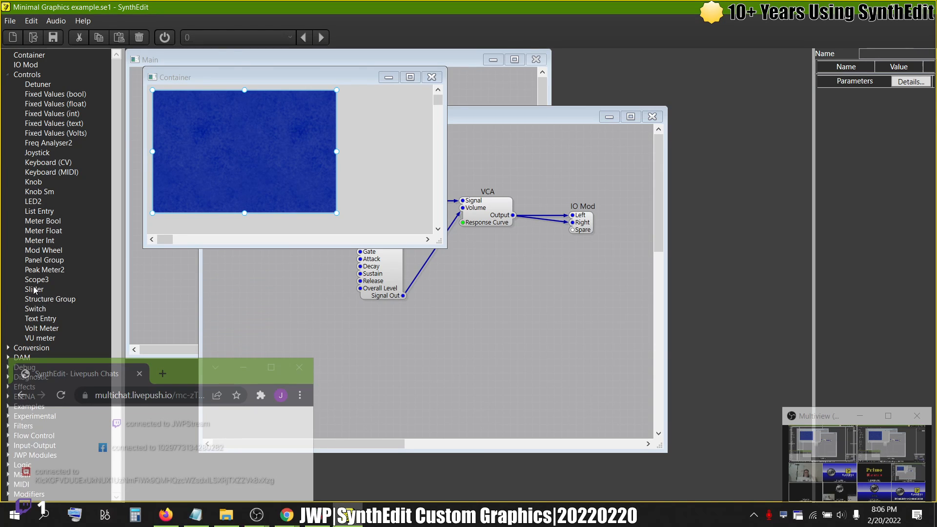
left_click_drag(34, 289, 502, 320)
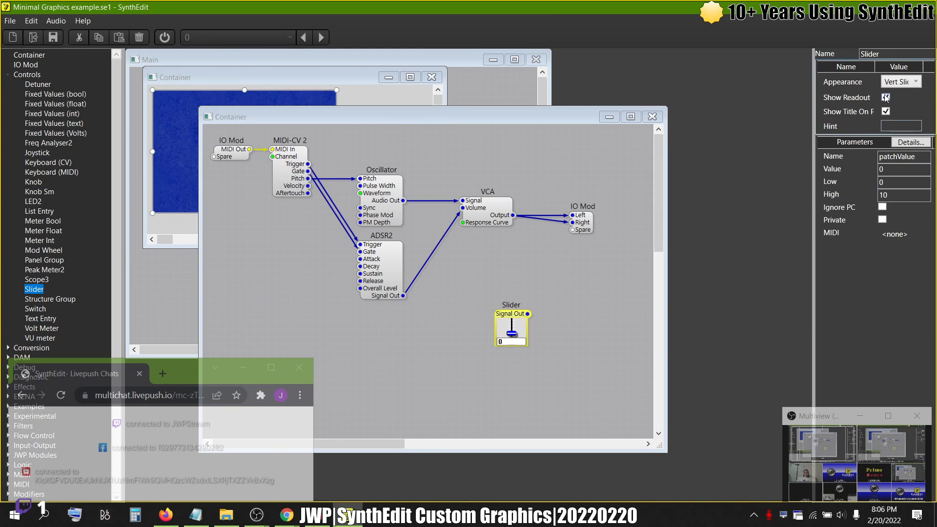
left_click(902, 82)
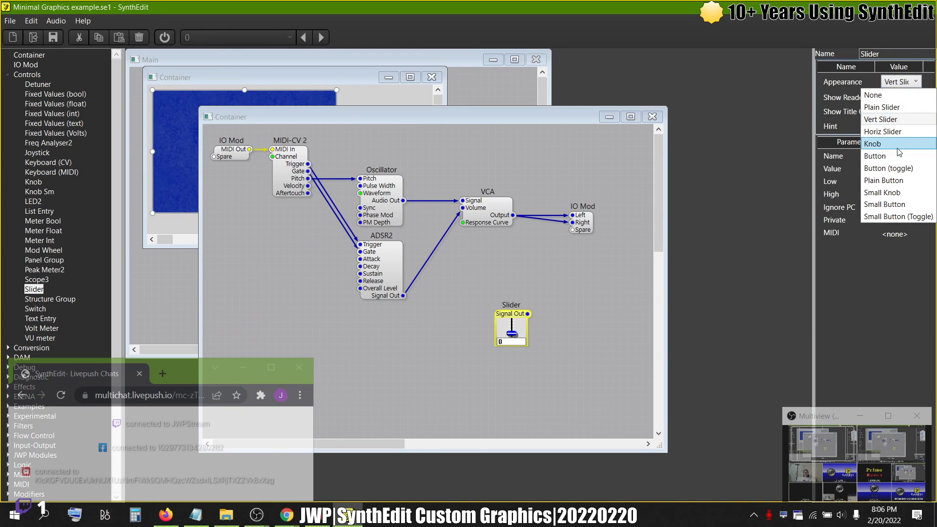
left_click(897, 144)
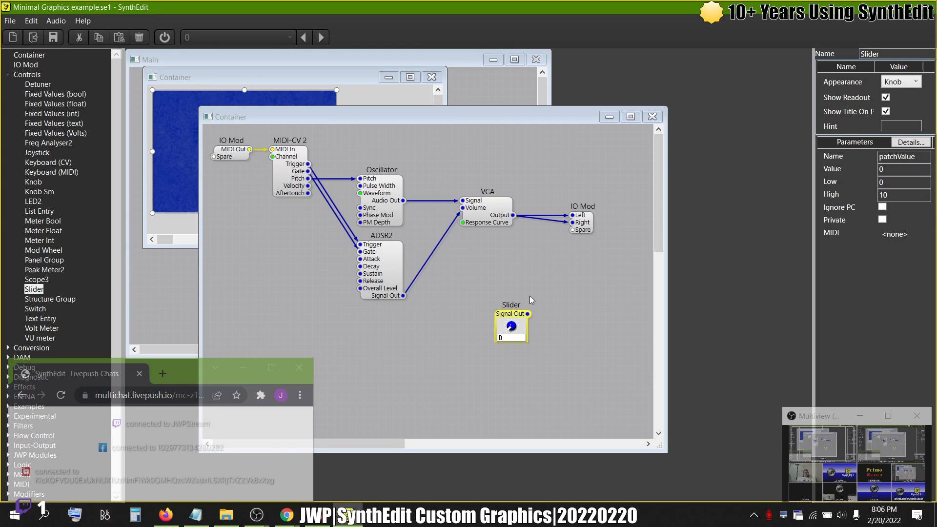
Turn the Slider's knob on the blue Container panel to 6.4
left_click(358, 80)
left_click_drag(320, 178, 303, 77)
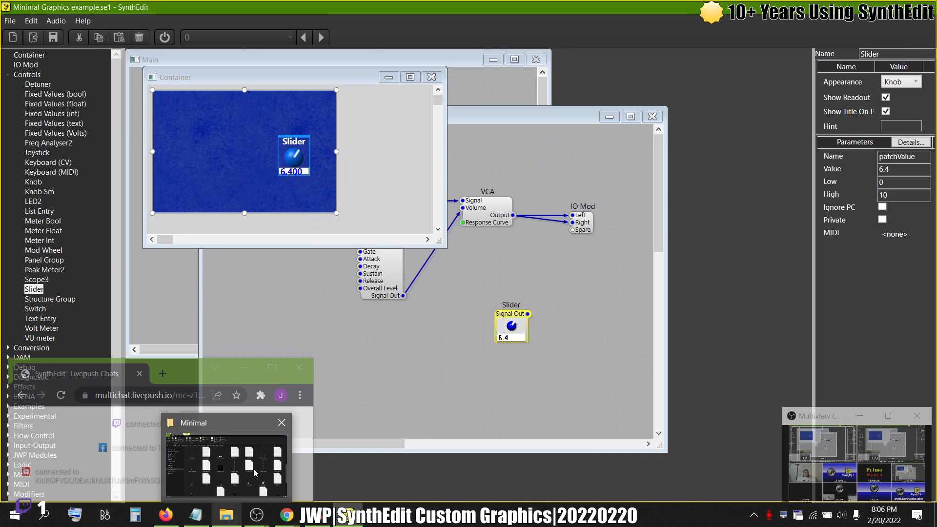
View the exported knob_med.png from the Minimal folder and return to the SynthEdit project
left_click(237, 466)
double_click(528, 274)
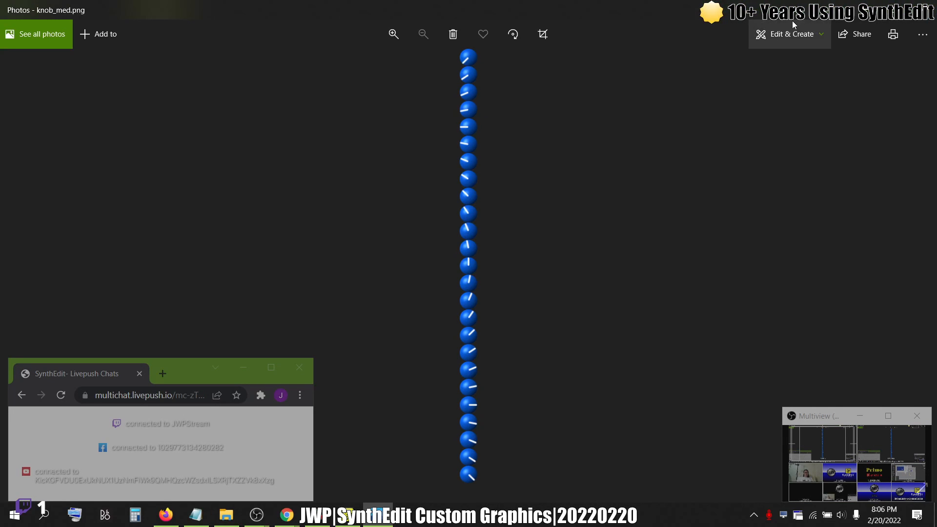
left_click(924, 8)
key("alt+Tab")
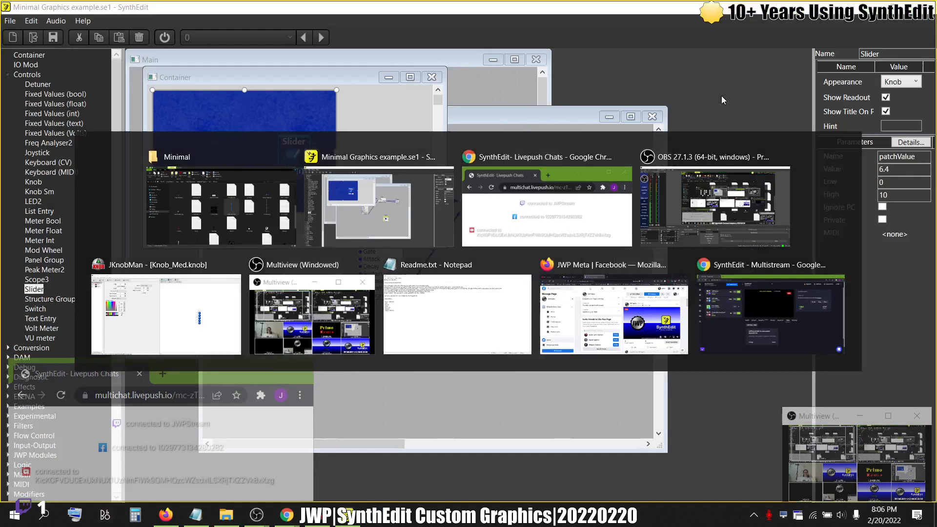
Switch the Container panel's skin to default for comparison and restore the Minimal skin
right_click(384, 117)
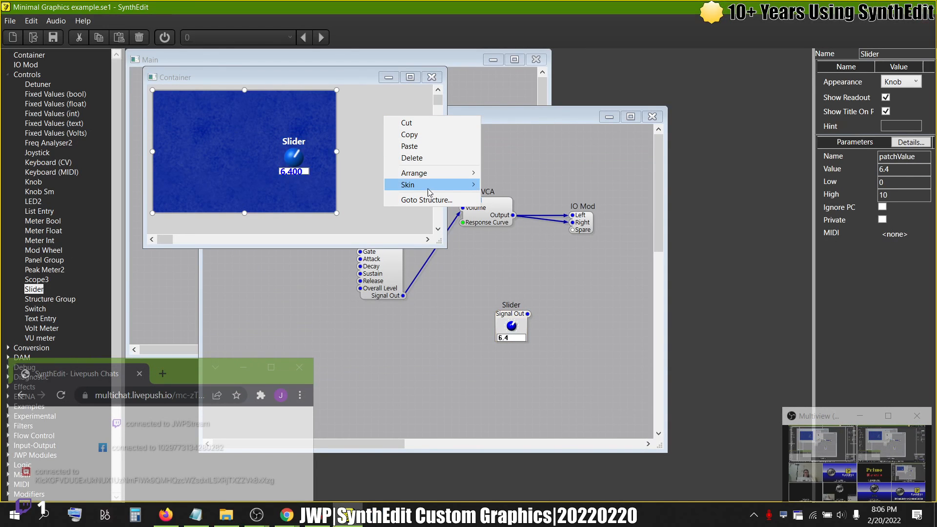
mouse_move(430, 185)
left_click(534, 196)
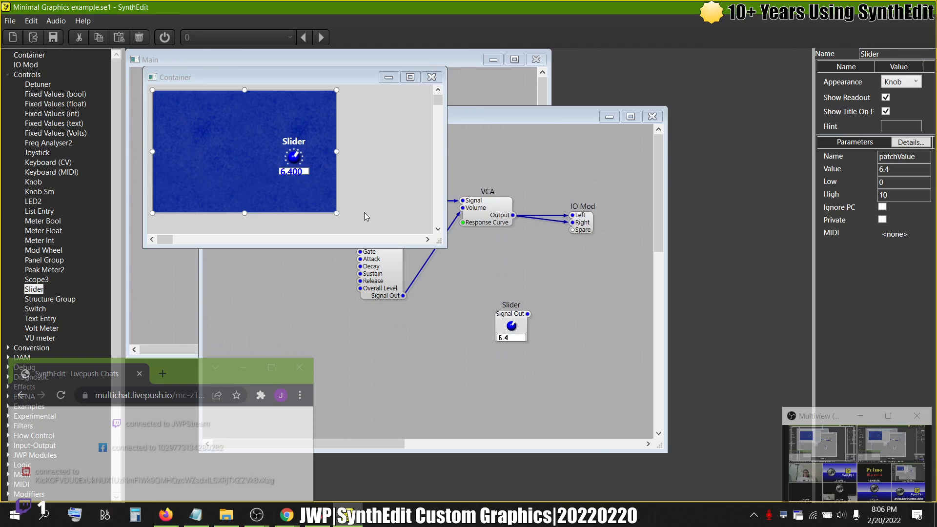
right_click(391, 168)
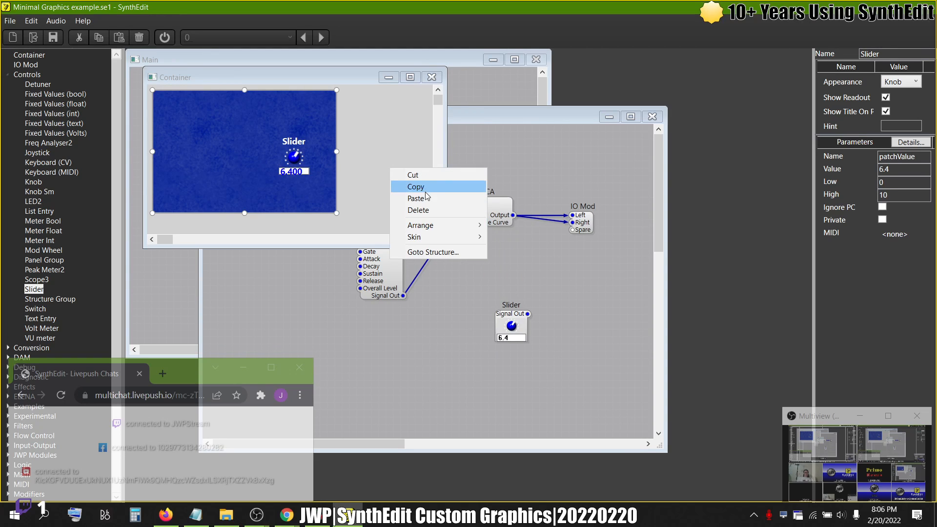
mouse_move(429, 237)
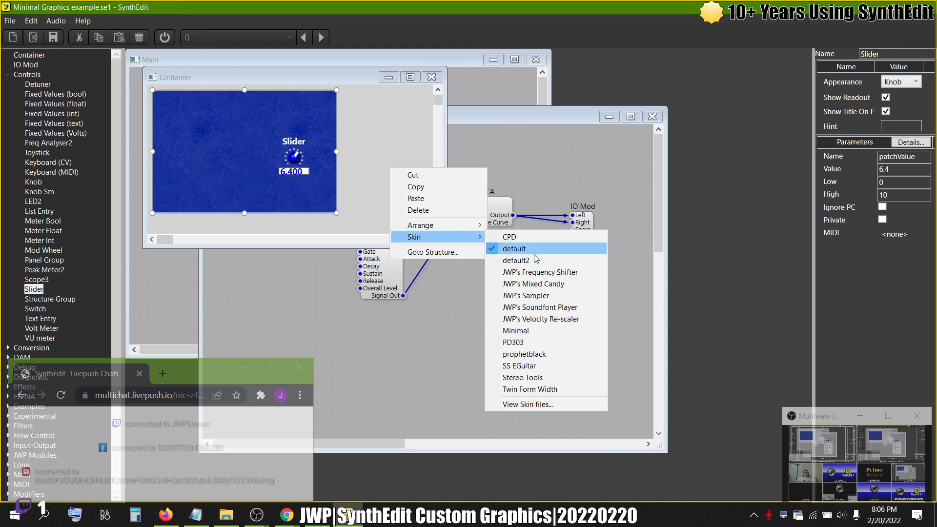
left_click(542, 342)
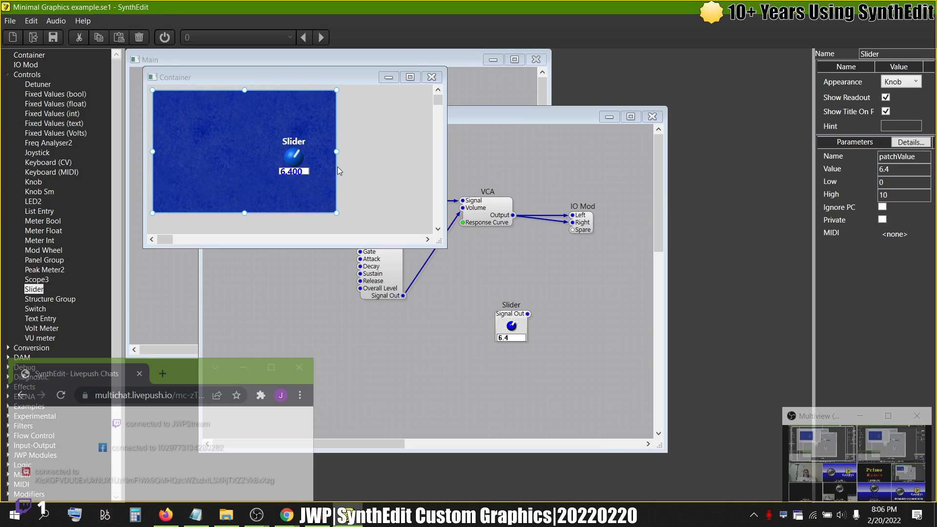
Close the Container's panel window, leaving its structure window open
left_click(431, 77)
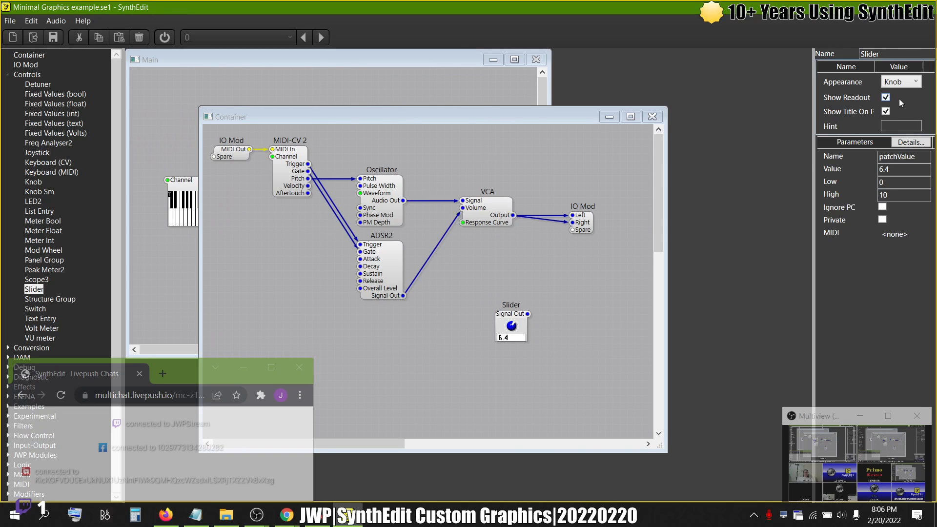
Open the Container's panel, hide and restore the Slider's readout and title for comparison, and return to the structure window
right_click(464, 247)
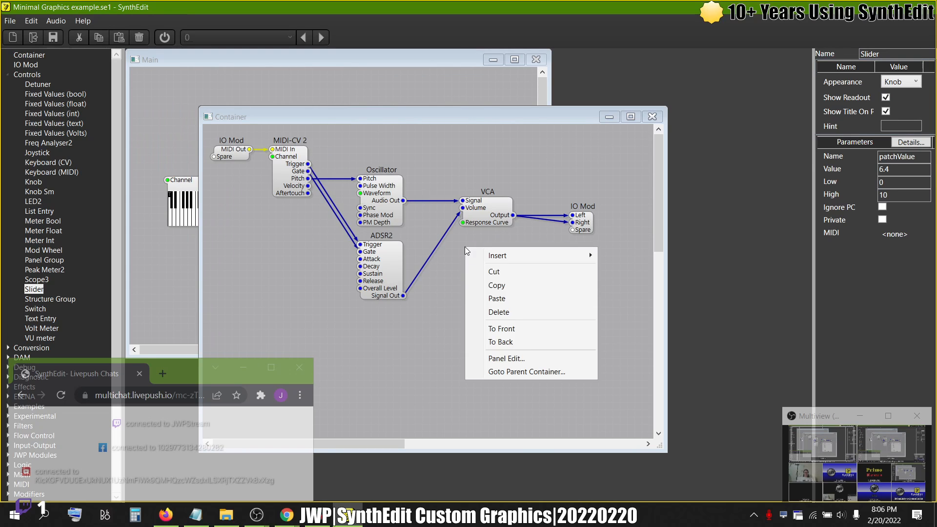
left_click(501, 358)
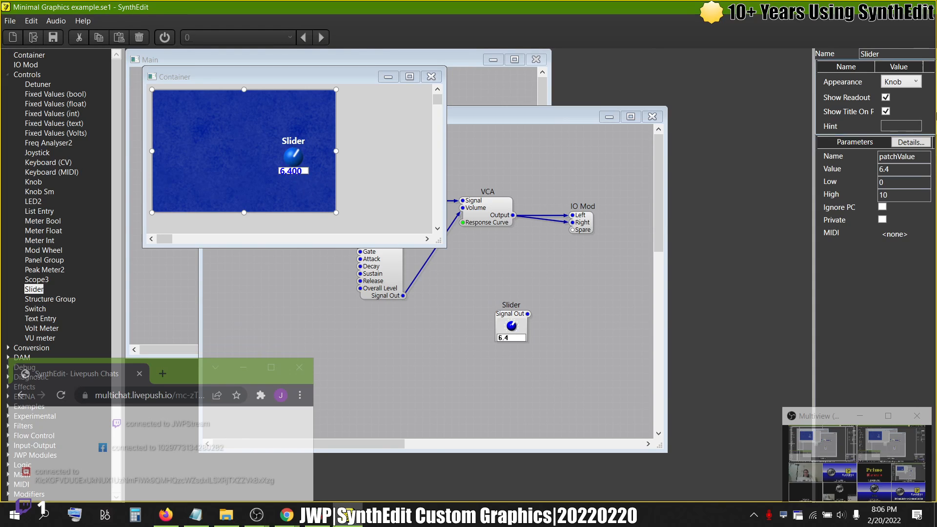
left_click(885, 97)
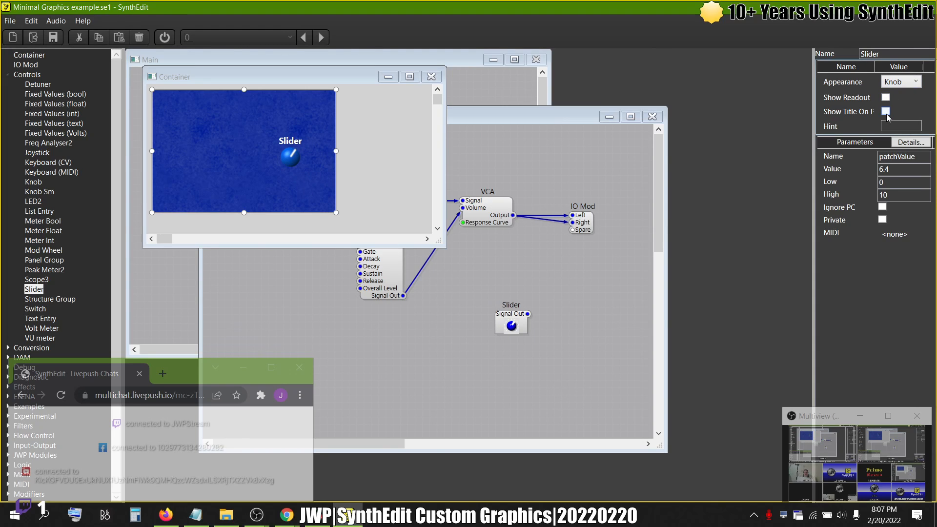
left_click(886, 111)
left_click(885, 98)
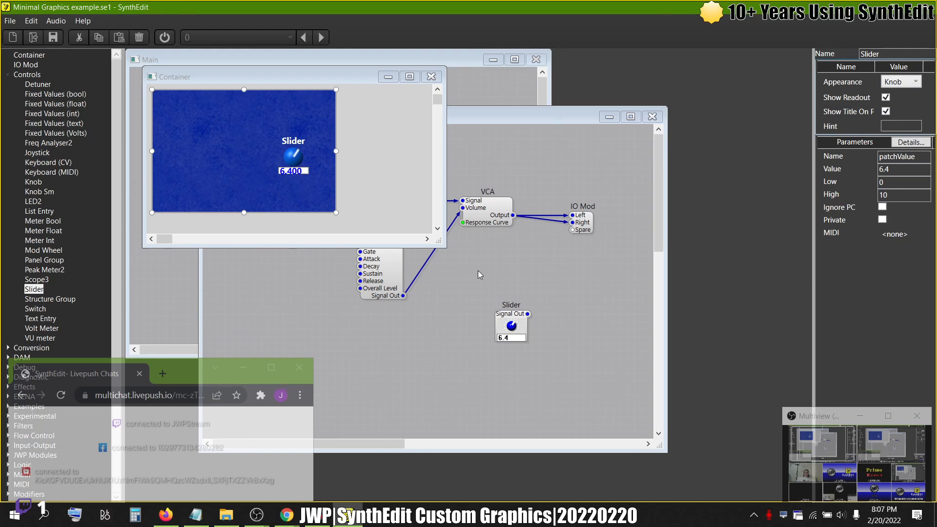
left_click(465, 116)
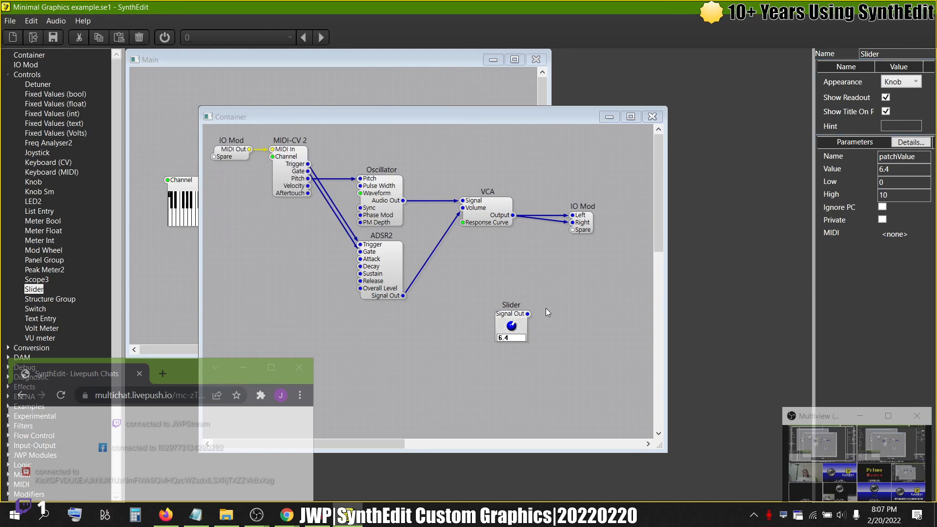
Delete the Slider module and add an Image2 sub-control to the Container structure below the VCA
left_click(513, 318)
key("Delete")
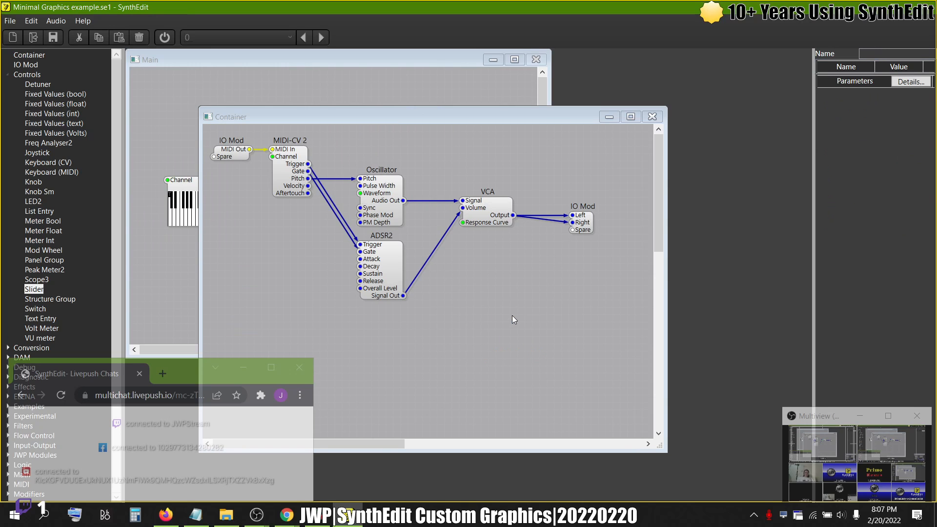
left_click(8, 74)
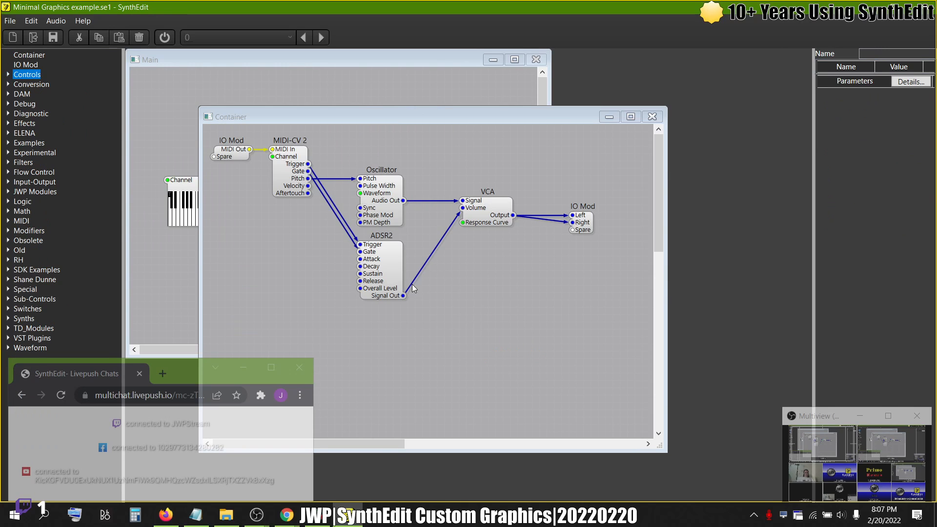
left_click(8, 299)
scroll(60, 201, "down", 7)
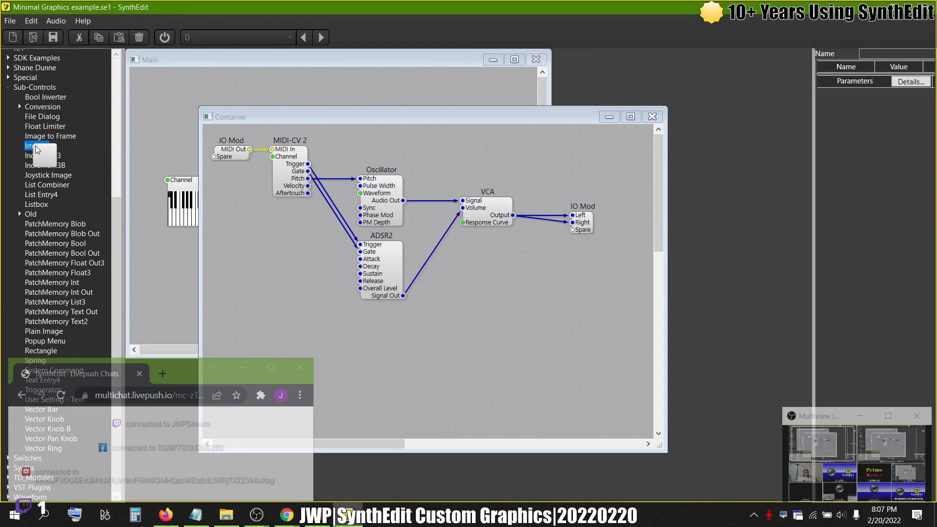
left_click_drag(36, 146, 456, 322)
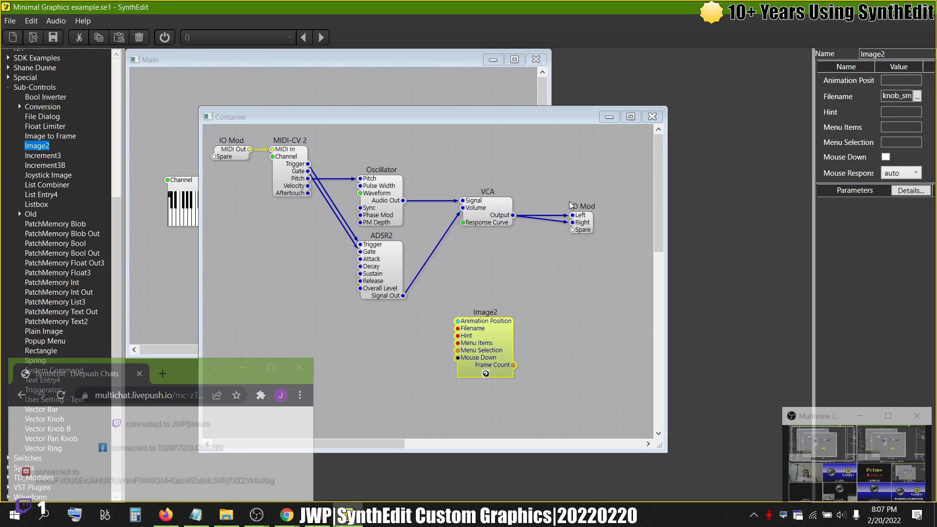
Browse for the Image2's image file and go to the folder C:\Users\Public\Documents\SynthEdit Projects\skins\default
left_click(919, 98)
left_click(449, 78)
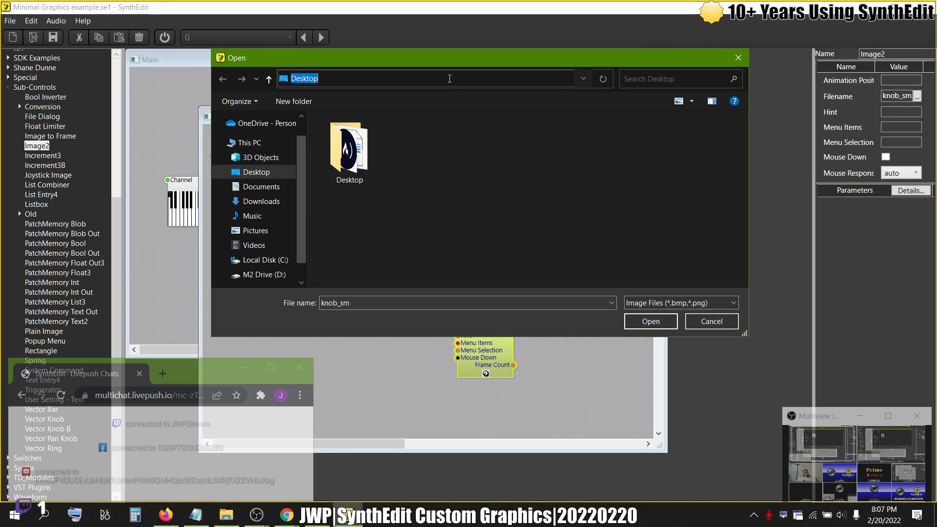
type("\"C:\\Users\\Public\\Documents\\SynthEdit Projects\\skins\\default\"")
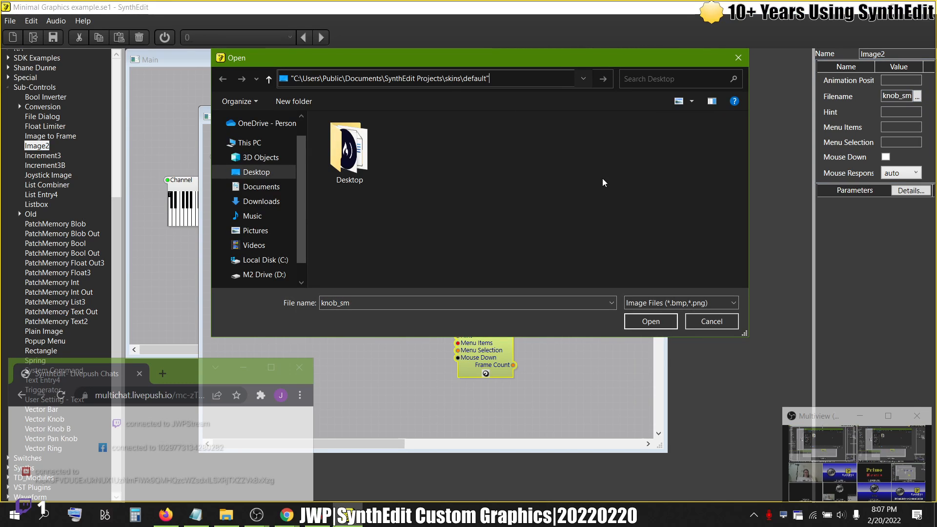
key("ctrl+a")
key("ctrl+c")
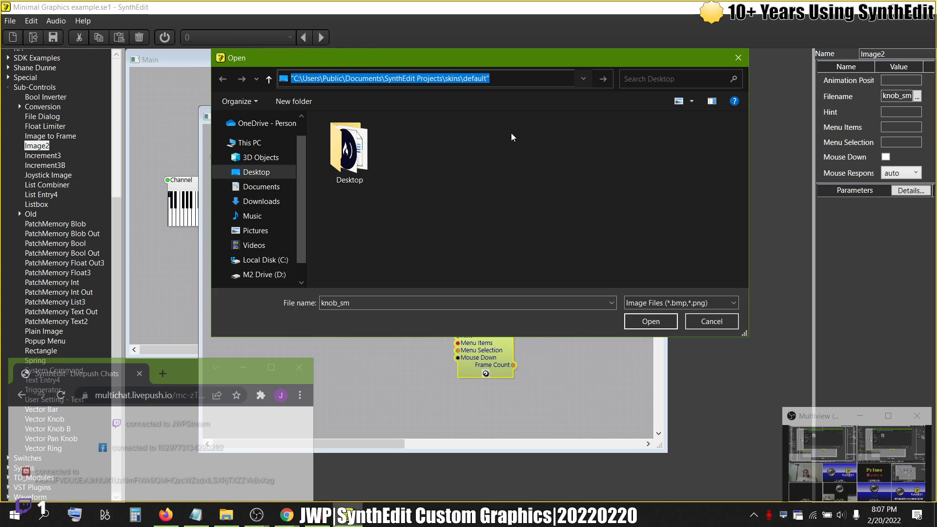
key("Return")
left_click(544, 255)
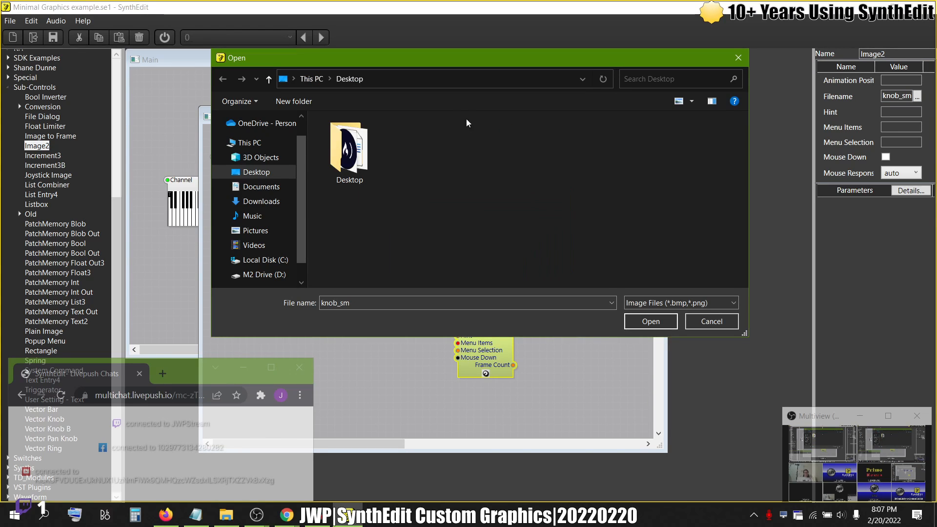
left_click(452, 82)
key("ctrl+v")
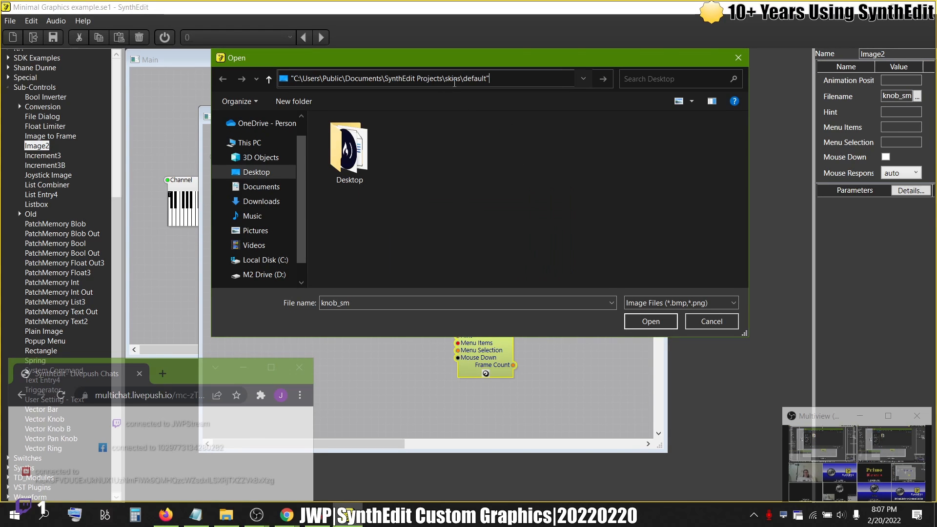
key("Delete")
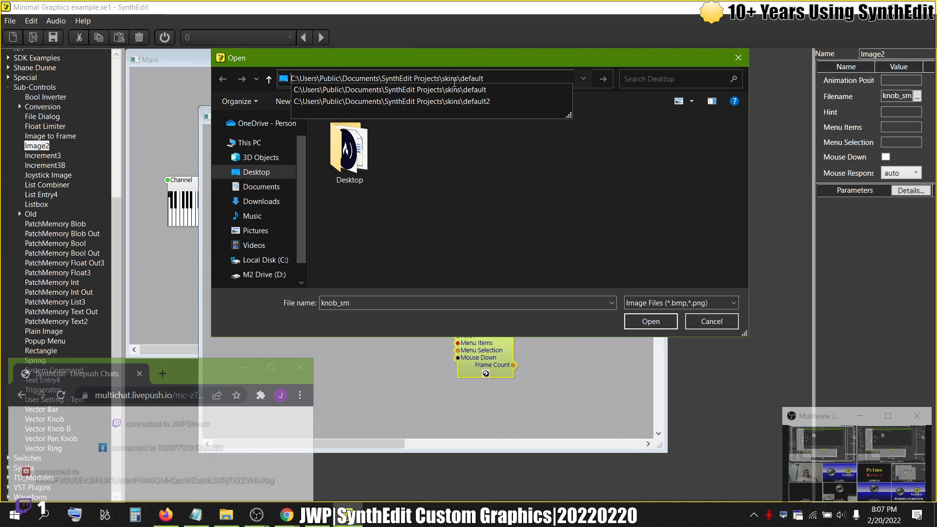
key("Return")
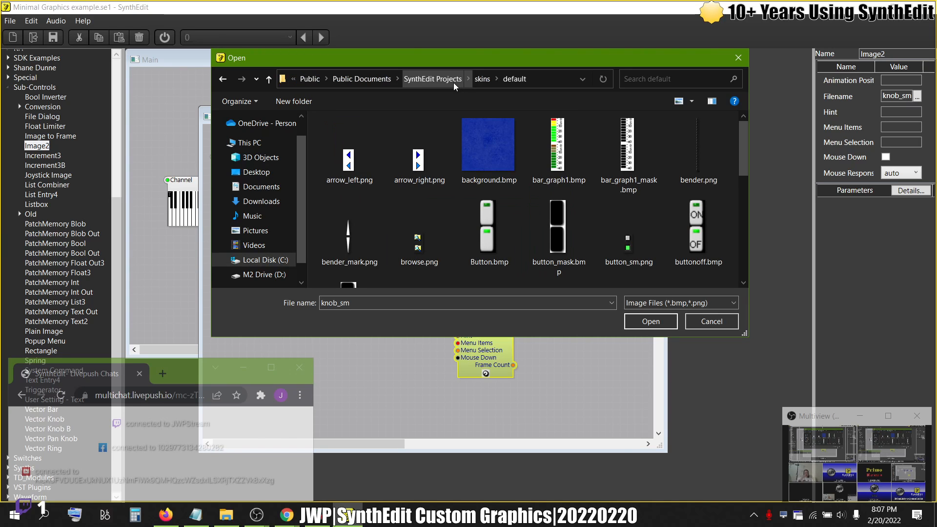
Load knob_med.png from the neighbouring Minimal skin folder as the Image2's image file
left_click(481, 80)
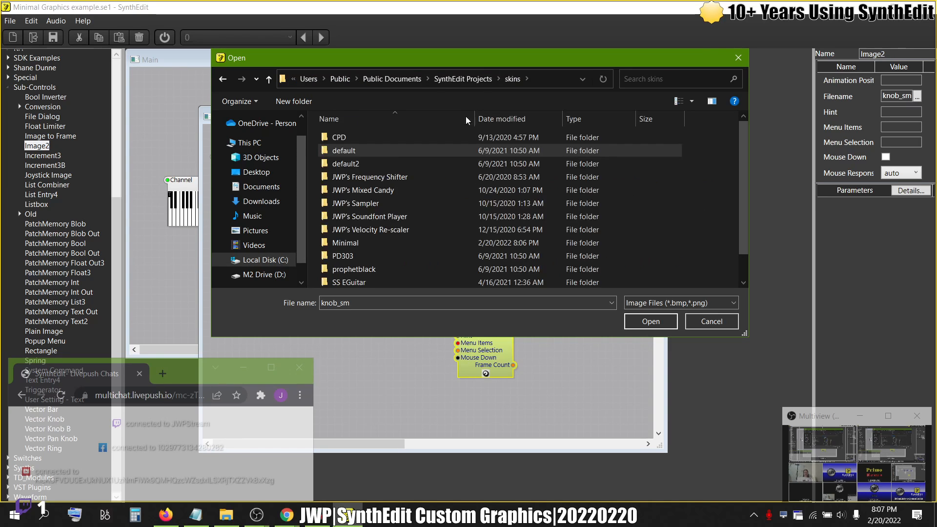
double_click(364, 241)
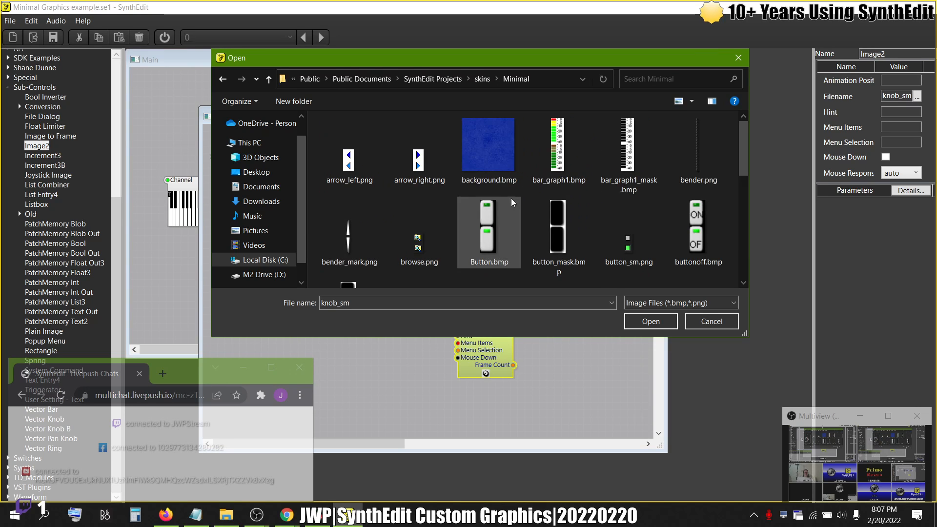
left_click_drag(739, 133, 745, 194)
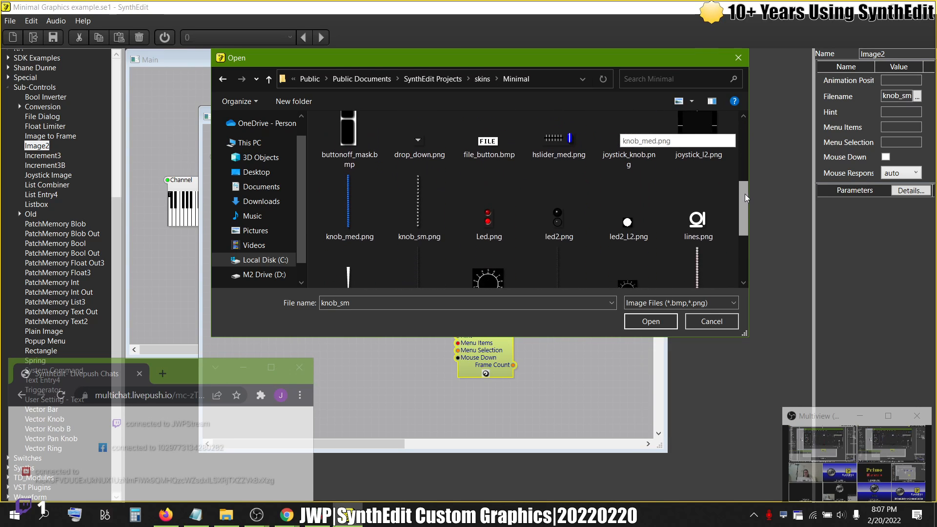
left_click(369, 189)
left_click(650, 321)
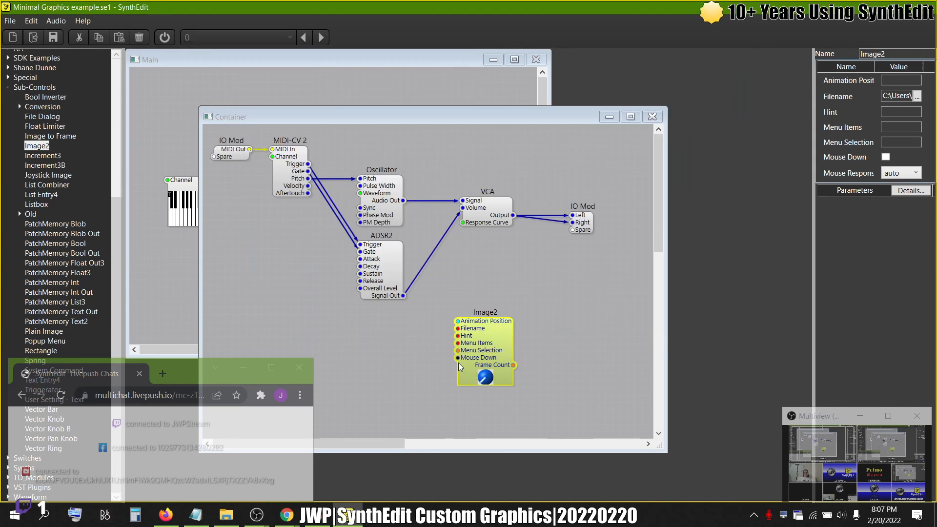
Move the Image2 module closer to the VCA and test its knob with vertical movements in the auto mouse response
left_click_drag(488, 363, 529, 323)
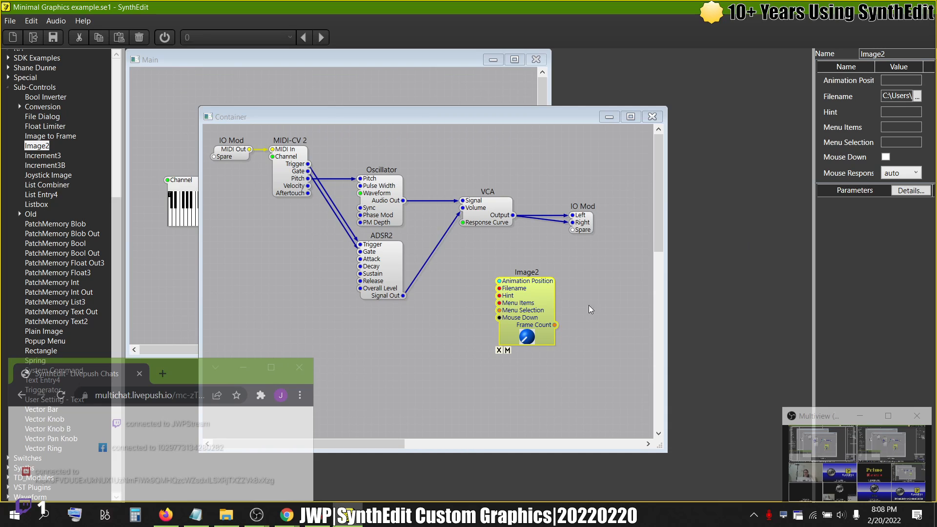
left_click_drag(529, 326, 534, 385)
left_click_drag(531, 305, 534, 400)
Set the Image2's mouse response to rotary and test the knob by turning it
left_click(907, 173)
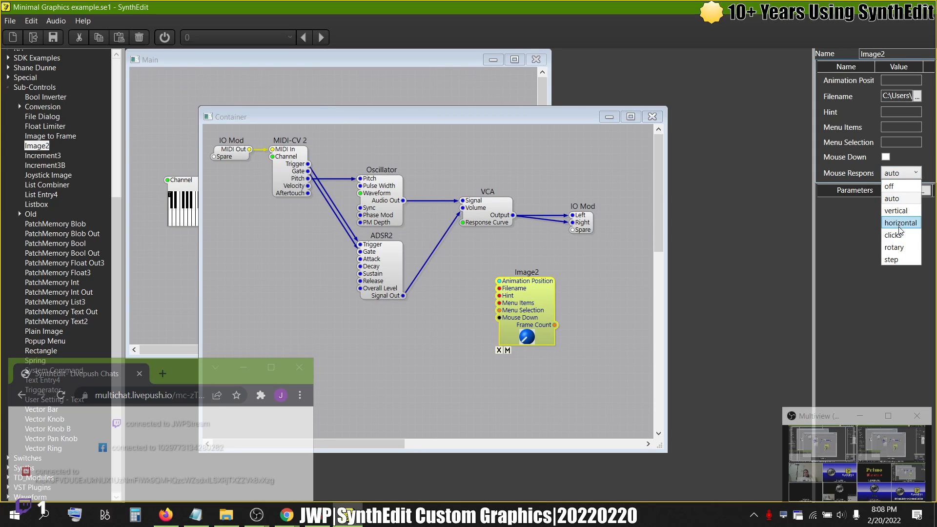
left_click(902, 247)
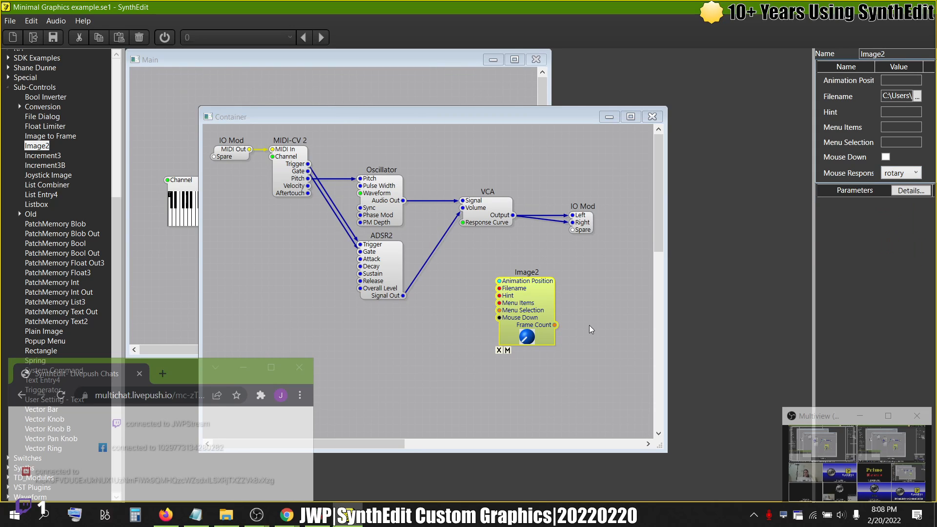
left_click(526, 341)
left_click_drag(526, 341, 444, 288)
left_click_drag(526, 316, 468, 343)
left_click_drag(509, 409, 446, 324)
Try the vertical and horizontal mouse responses on the Image2, testing the knob's movement in each
left_click(903, 174)
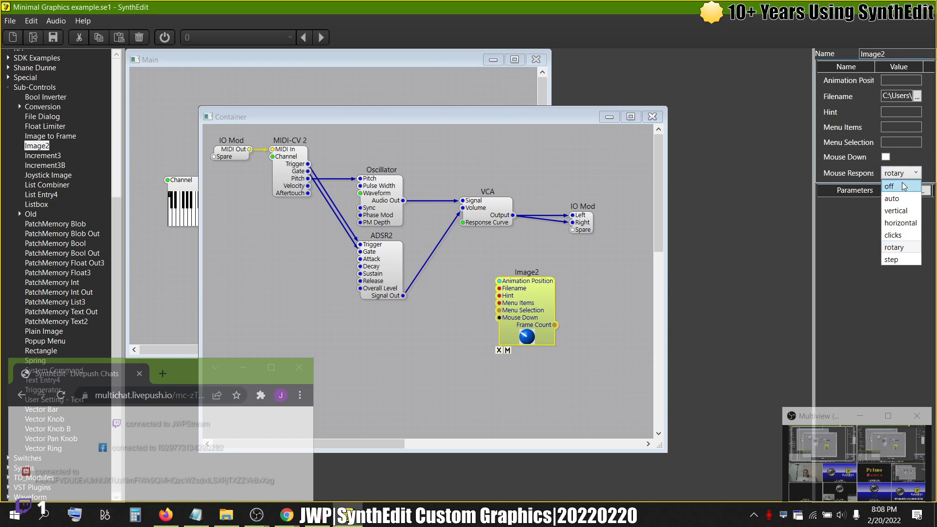
left_click(896, 209)
left_click_drag(532, 338, 669, 333)
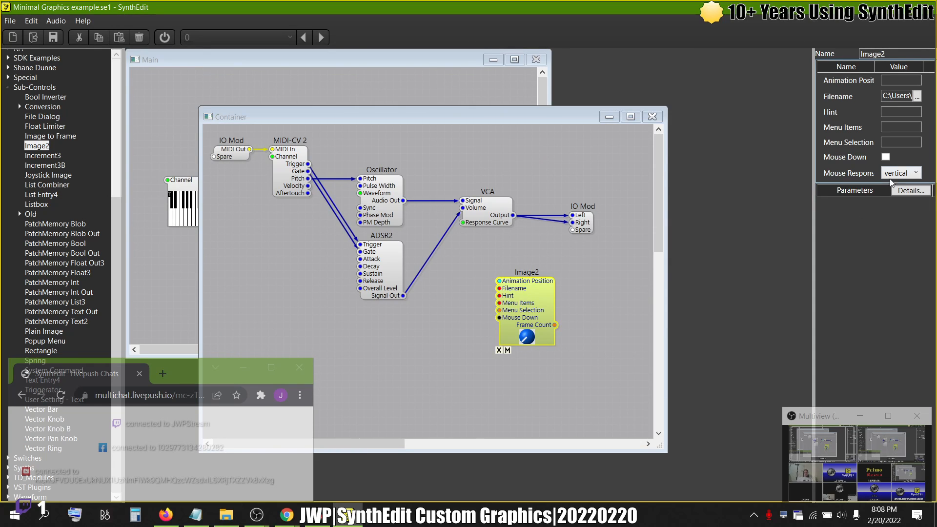
left_click(904, 174)
left_click(898, 223)
left_click_drag(529, 343, 590, 341)
left_click_drag(441, 336, 529, 362)
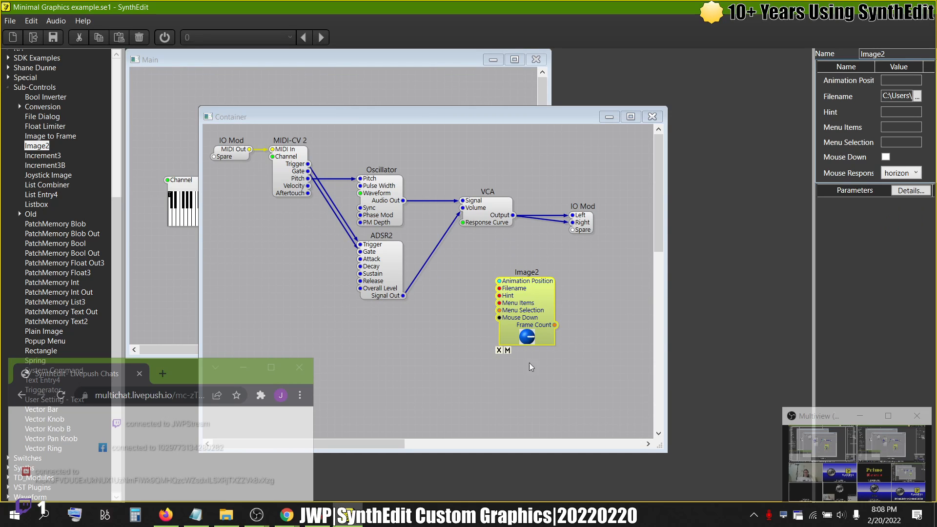
Set the Image2's mouse response to clicks and test the knob with repeated clicks
left_click(907, 173)
left_click(900, 235)
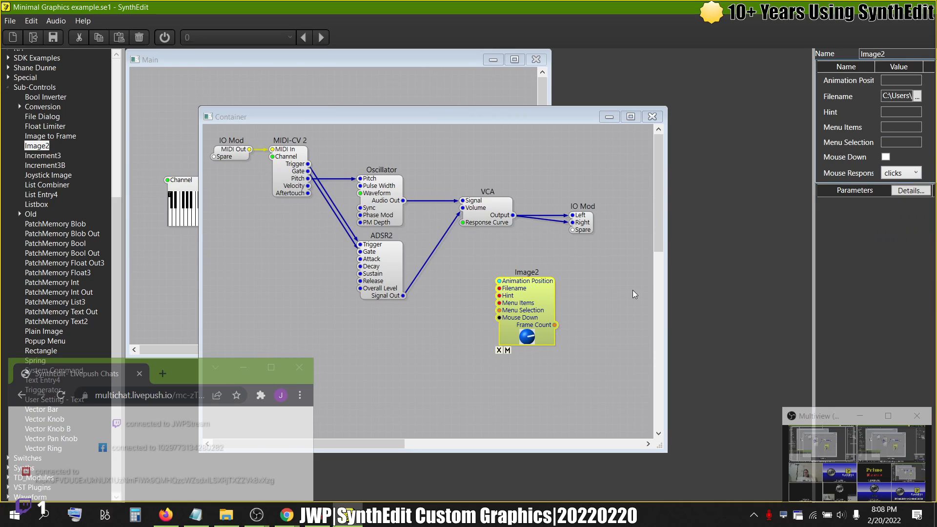
left_click(525, 341)
left_click(525, 341)
left_click(525, 341)
left_click(525, 341)
left_click(525, 341)
left_click(525, 341)
left_click(526, 342)
Compare the rotary and step mouse responses on the Image2, operating the knob in each
left_click(901, 174)
left_click(898, 248)
left_click_drag(523, 348, 494, 269)
left_click_drag(569, 356, 578, 297)
left_click(909, 177)
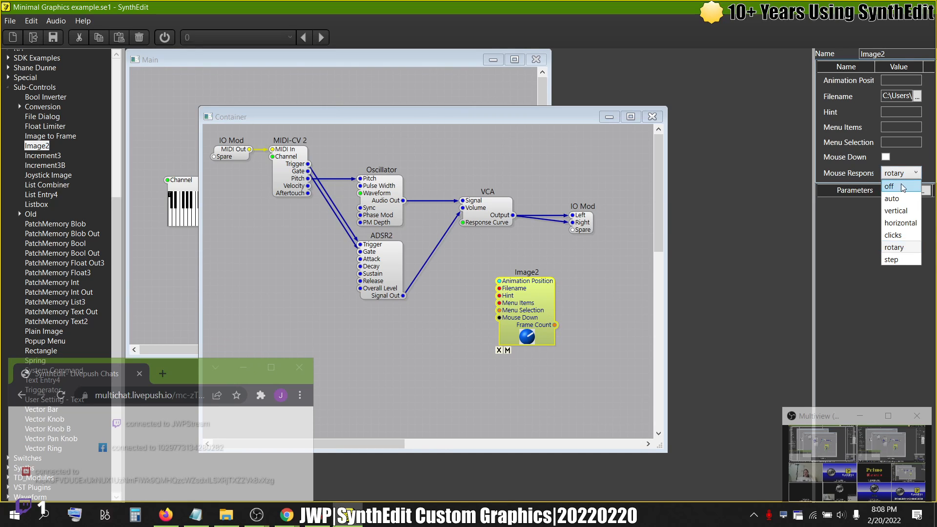
left_click(890, 259)
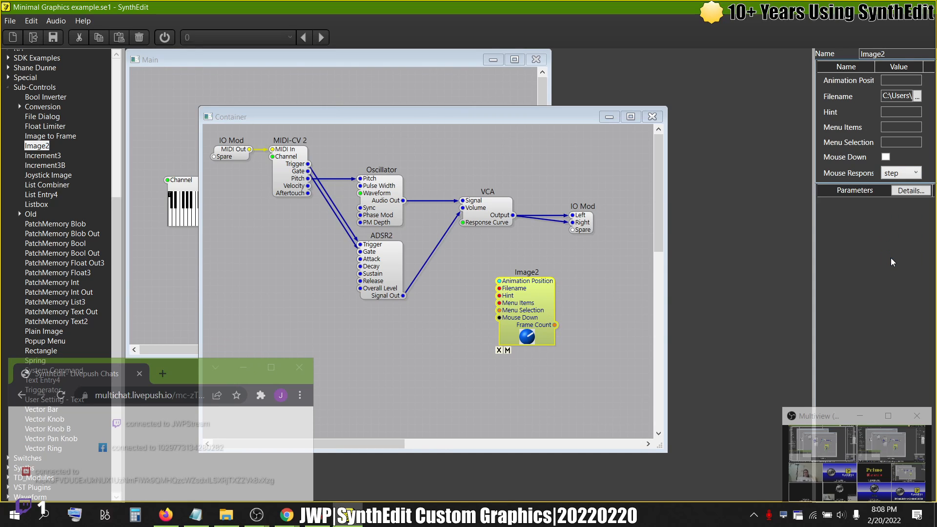
left_click(526, 340)
left_click(526, 340)
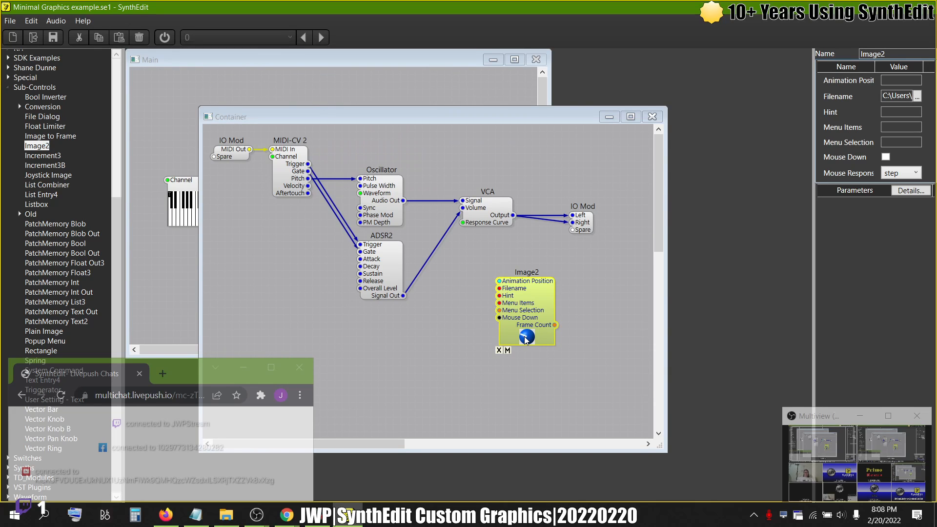
Set the Image2's mouse response to vertical and move the module slightly lower in the structure
left_click(898, 174)
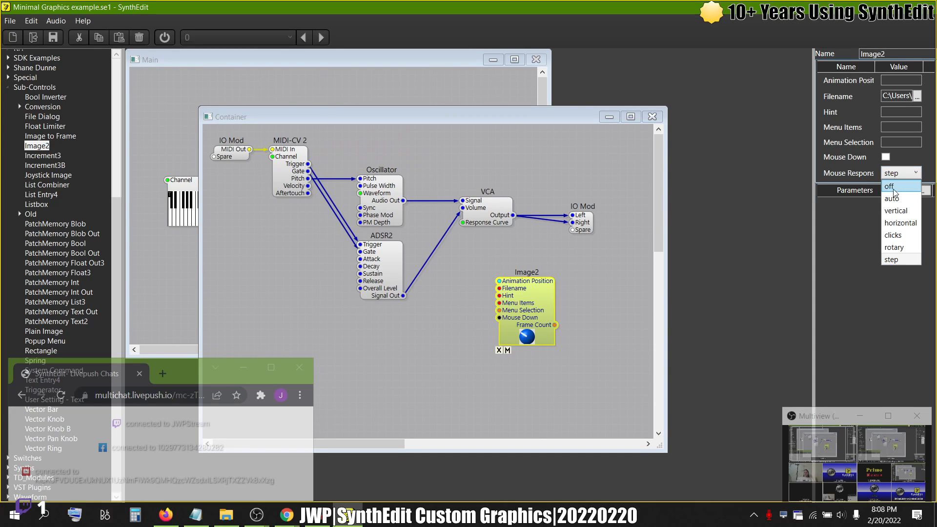
left_click(896, 211)
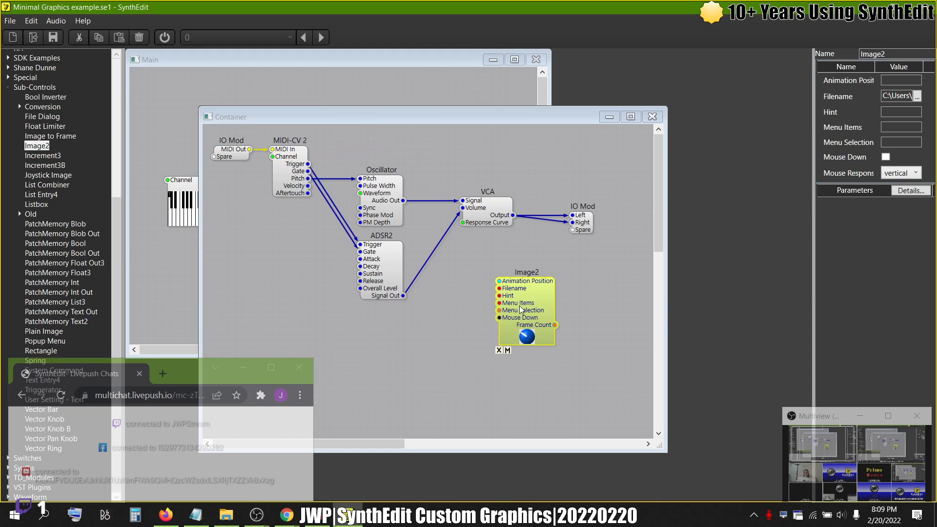
left_click_drag(514, 342, 506, 364)
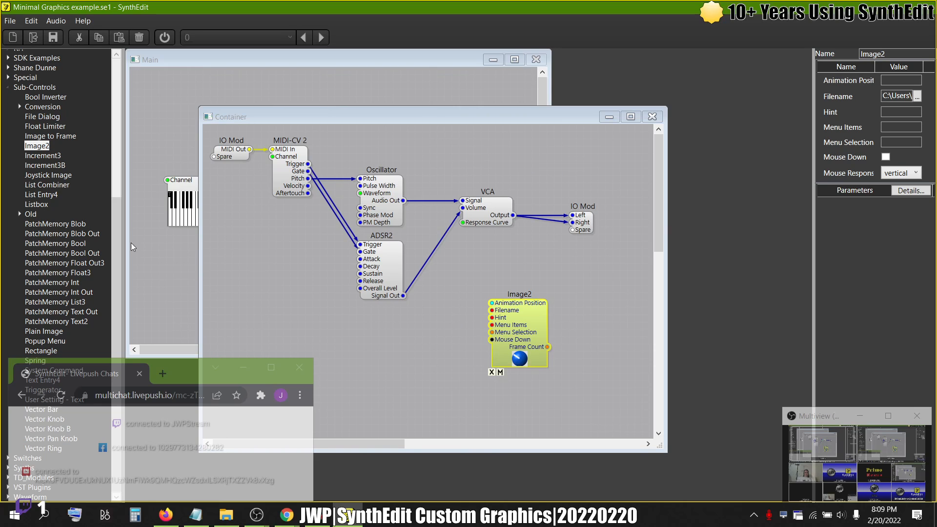
Add a PatchMemory Float3 module, connect its Animation Position to the Image2's Animation Position, and move the Image2 farther from it
left_click_drag(65, 272, 372, 339)
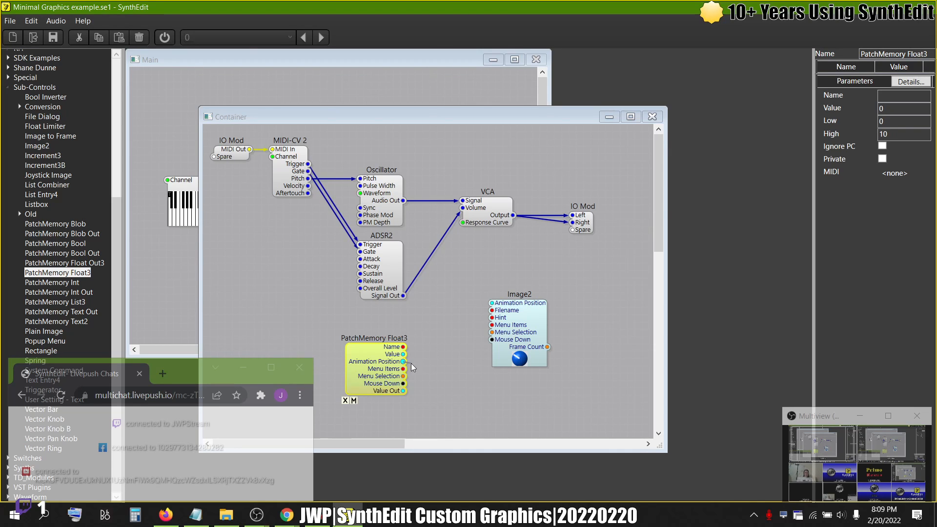
left_click_drag(464, 315, 535, 333)
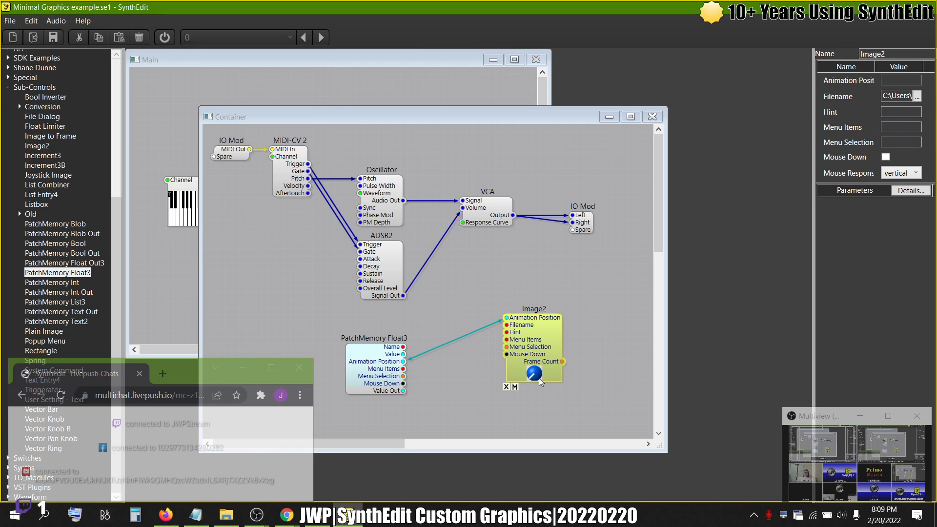
Turn the Image2 knob to different positions and check the PatchMemory Float3's Value for each
left_click_drag(534, 374, 534, 340)
left_click(390, 364)
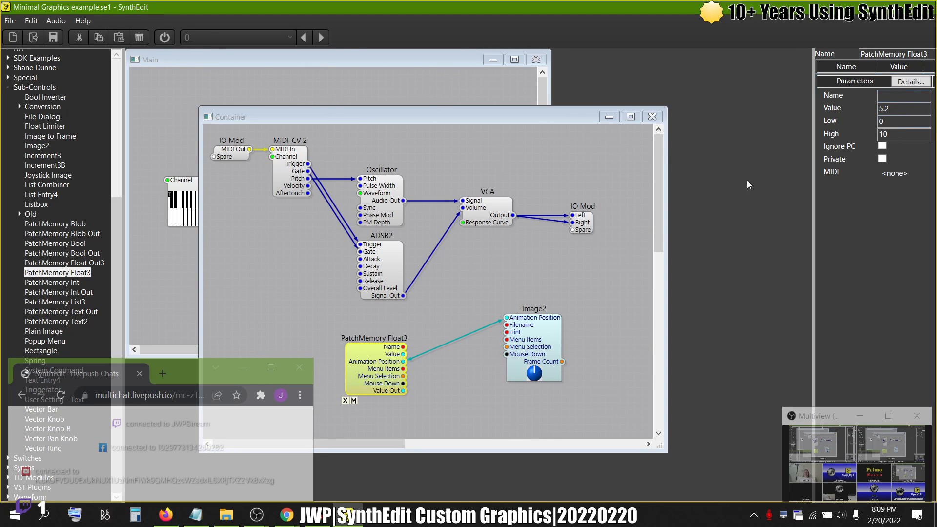
mouse_move(535, 373)
left_mouse_down()
mouse_move(540, 346)
mouse_move(525, 381)
left_mouse_up()
left_click(376, 362)
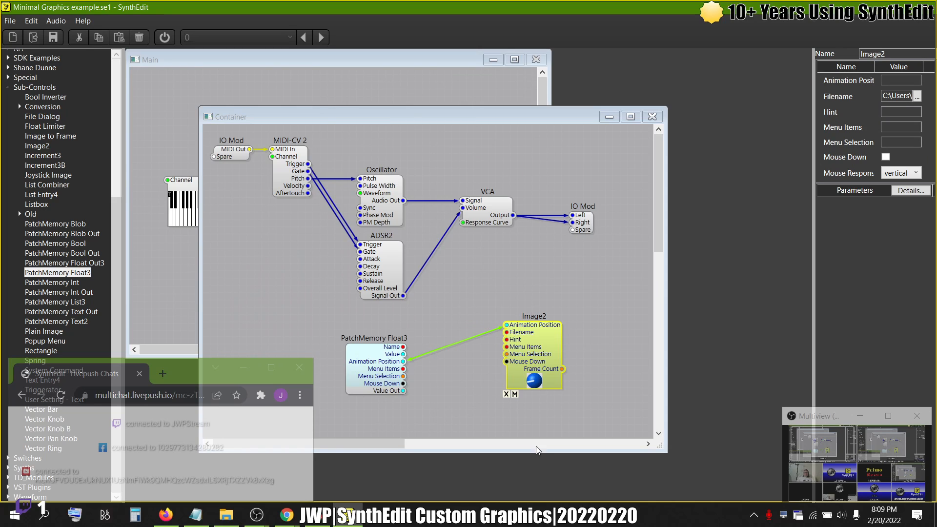
left_click(381, 363)
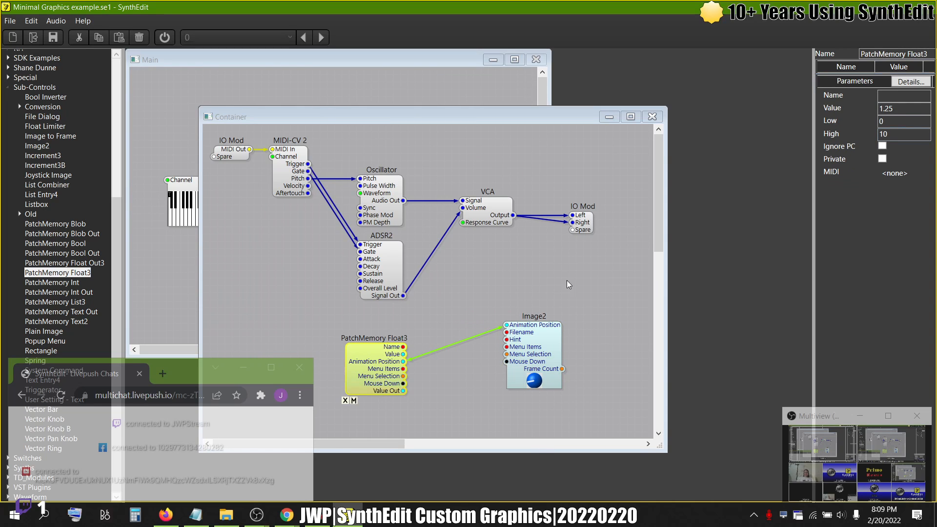
Move the PatchMemory Float3 slightly higher in the structure and reposition the Image2 beside it
left_click_drag(356, 372, 356, 358)
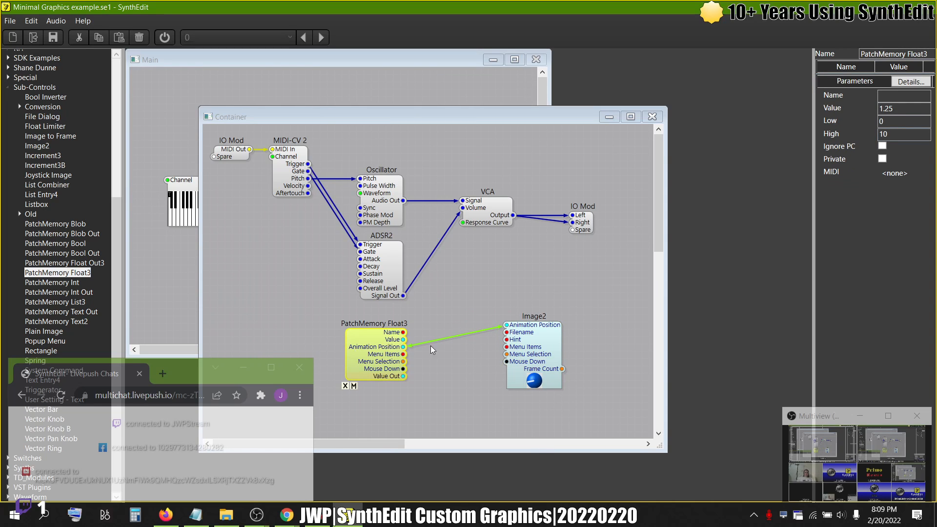
left_click_drag(543, 351, 536, 379)
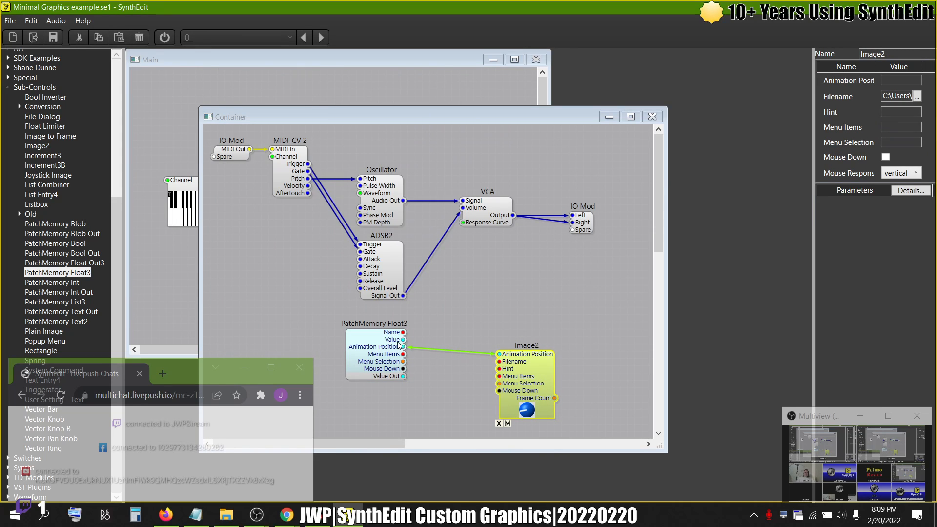
left_click_drag(520, 376, 516, 353)
Move the knob to just below the middle of the blue background in the panel editor, and return to the container's structure
right_click(472, 298)
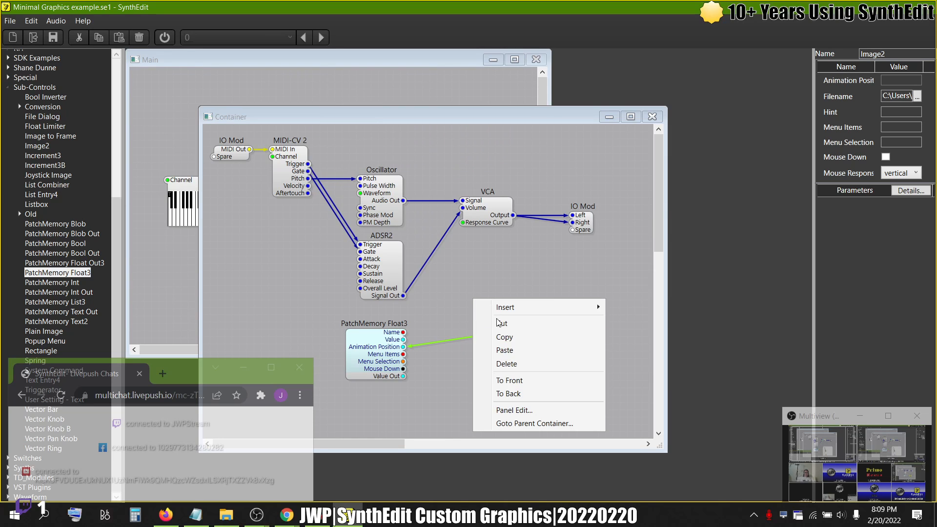
left_click(498, 414)
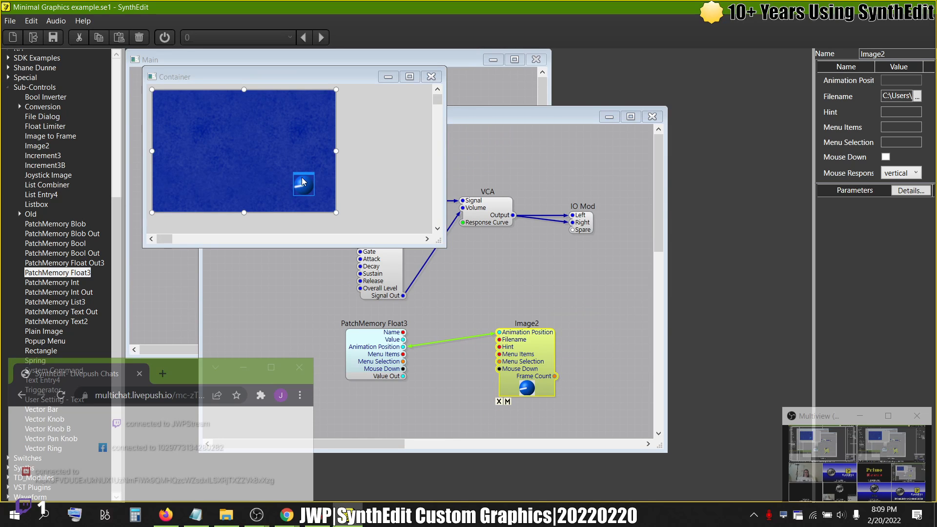
left_click_drag(300, 171, 248, 121)
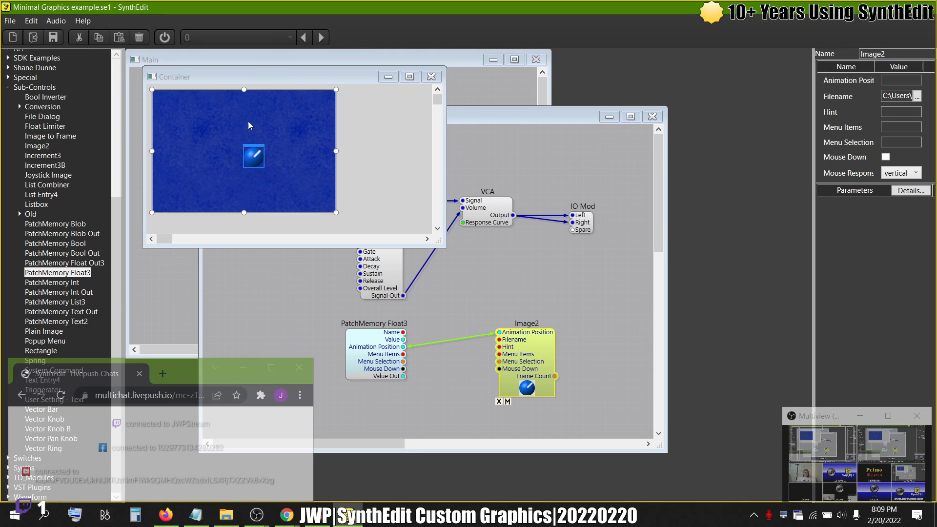
left_click(505, 137)
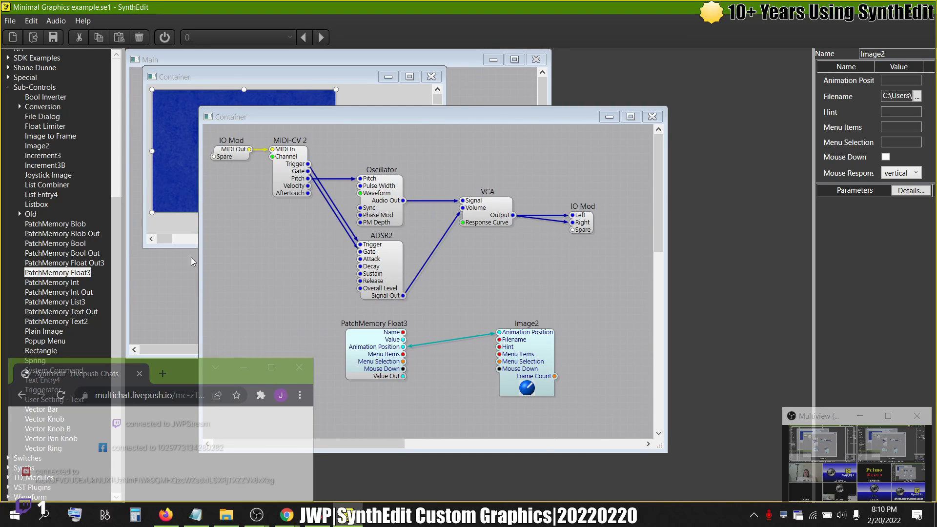
Add a Float To Text conversion module between the PatchMemory Float3 and Image2, and connect the PatchMemory's Value to its Float Val
left_click(20, 107)
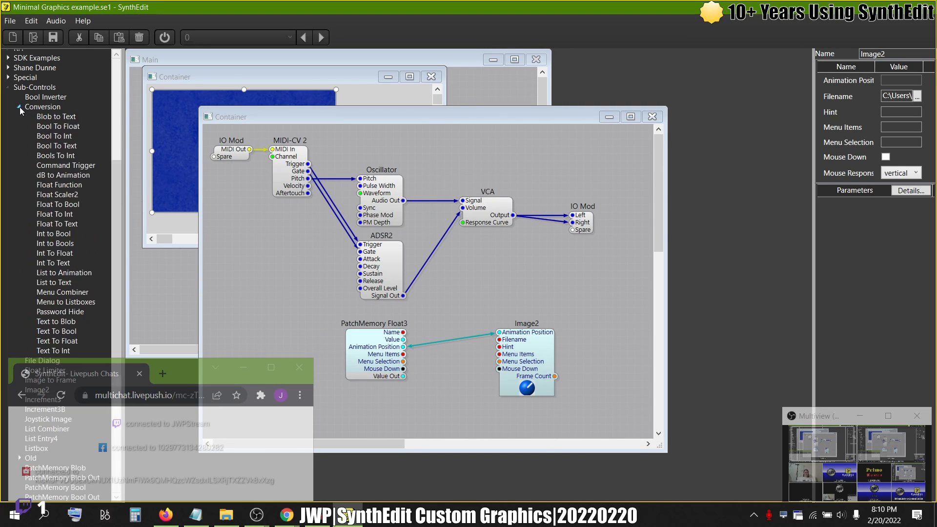
left_click_drag(57, 223, 434, 388)
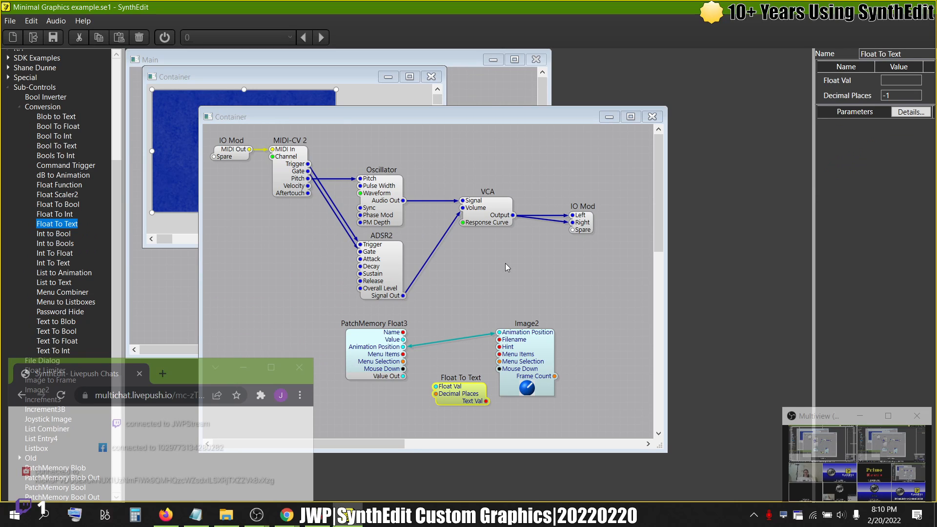
scroll(507, 268, "down", 3)
left_click_drag(523, 293, 567, 279)
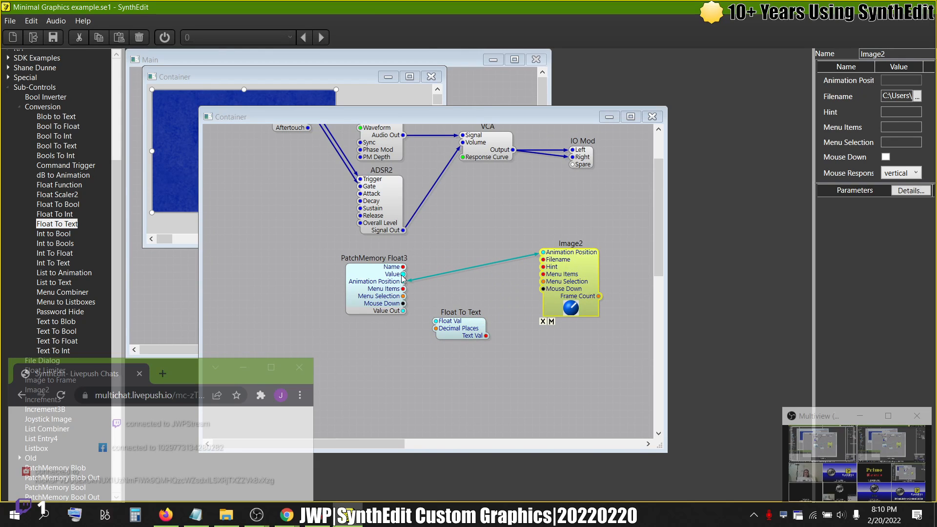
left_click_drag(403, 276, 437, 323)
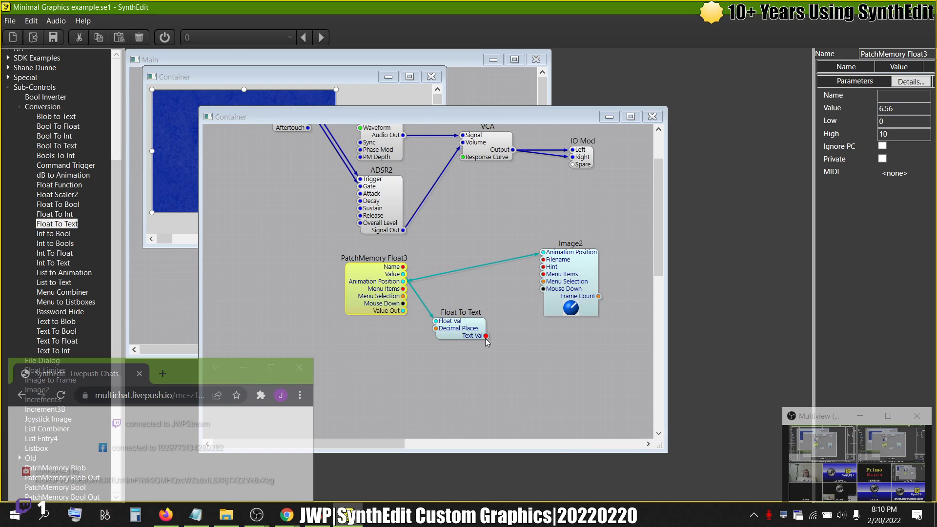
scroll(91, 186, "down", 8)
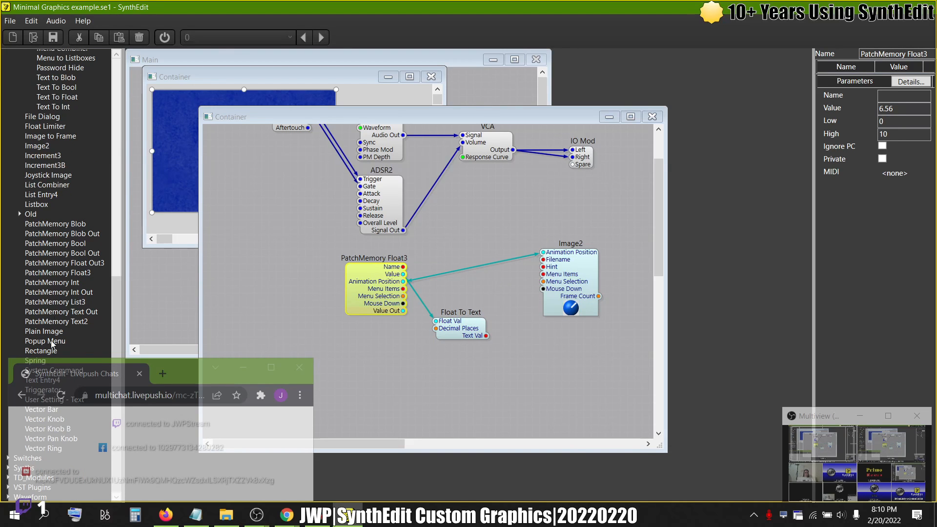
left_click_drag(42, 383, 546, 382)
left_click(622, 362)
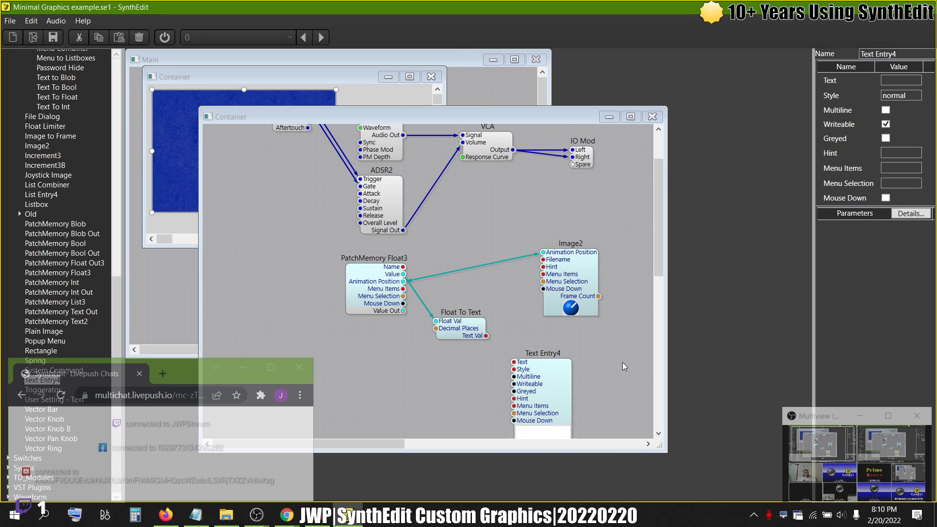
left_click(539, 380)
key("Delete")
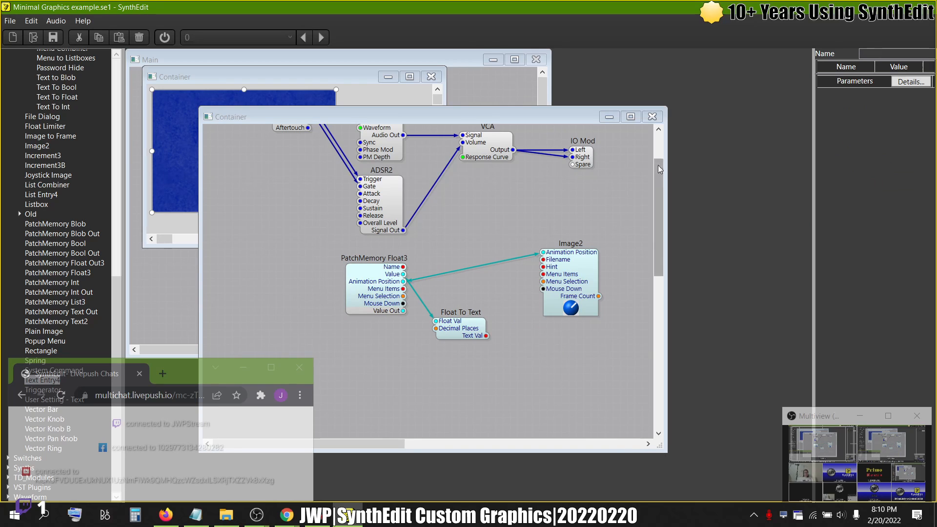
Close and reopen the container, and add a Text Entry4 module with a slightly taller text box below the Image2
left_click(652, 117)
left_click(431, 77)
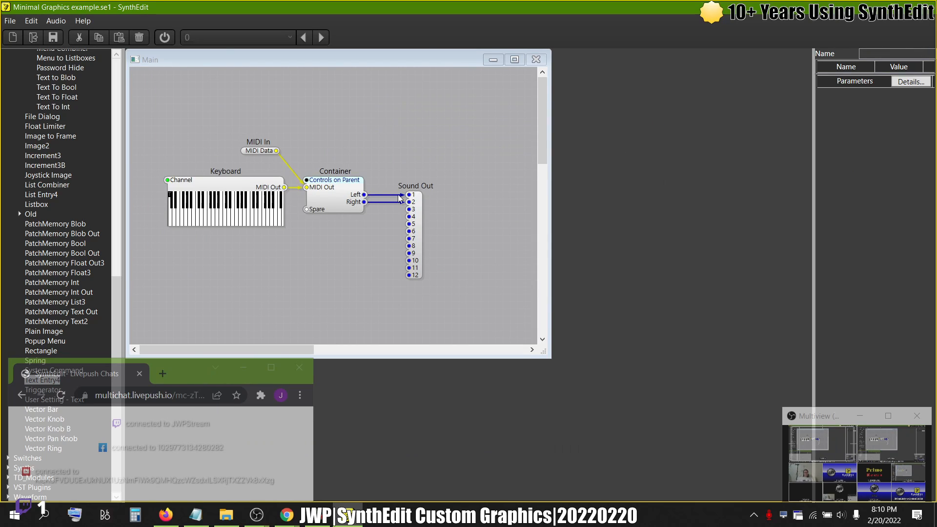
double_click(335, 187)
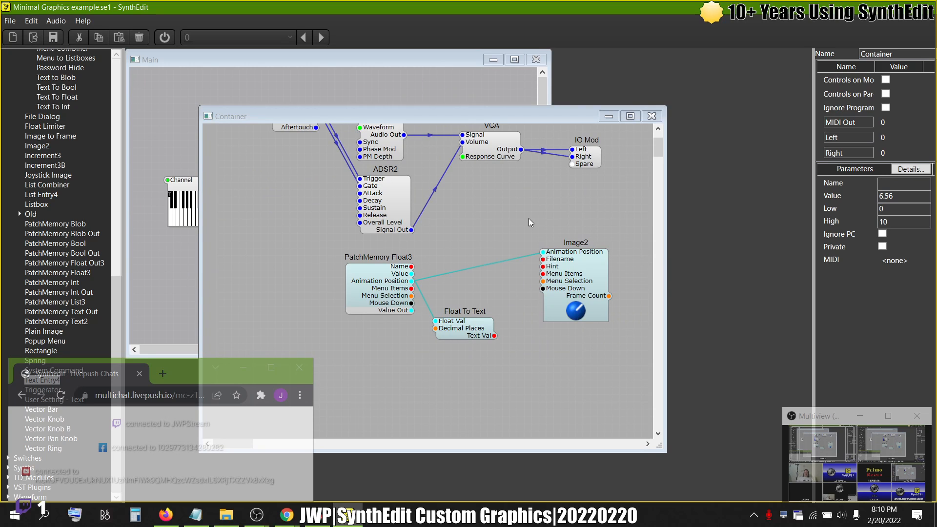
left_click_drag(39, 380, 548, 352)
scroll(593, 342, "down", 3)
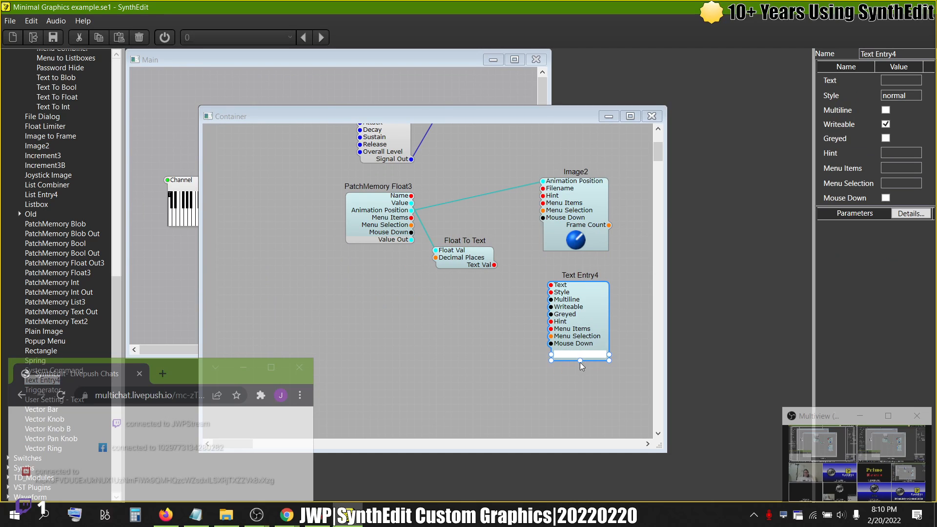
left_click_drag(583, 364, 583, 367)
Connect the Float To Text's Text Val to the Text Entry4's Text and turn the knob to test the readout
left_click_drag(494, 267, 548, 289)
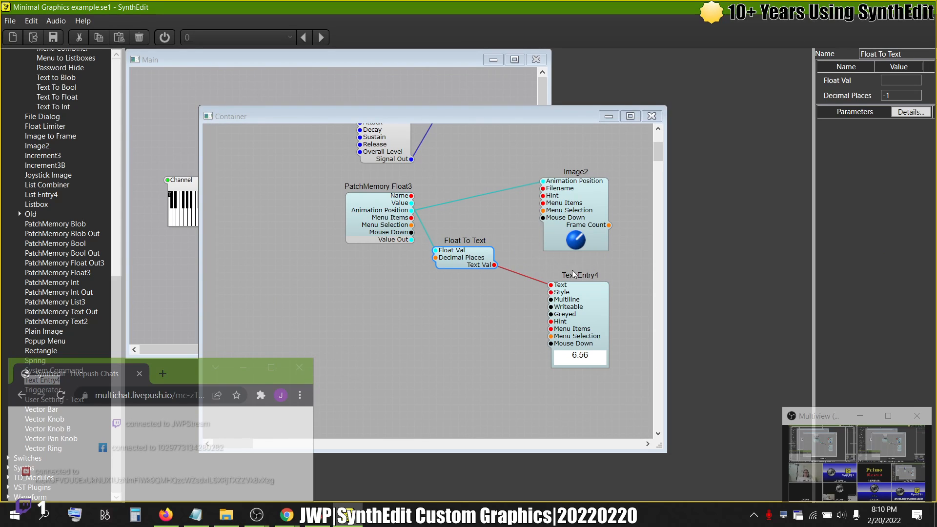
left_click(578, 241)
left_click_drag(578, 241, 583, 273)
Place the Text Entry4 box directly below the knob in the panel editor and turn the knob to check the readout
right_click(480, 145)
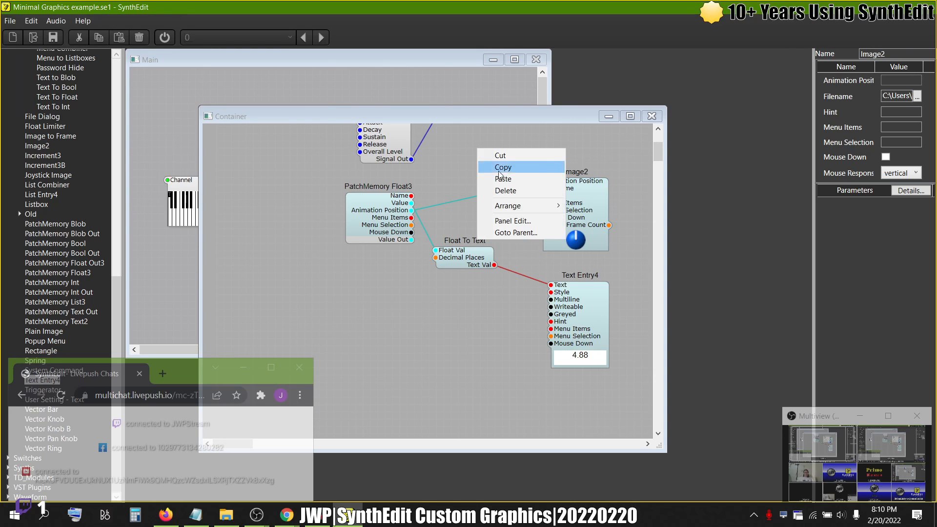
left_click(507, 221)
left_click(340, 201)
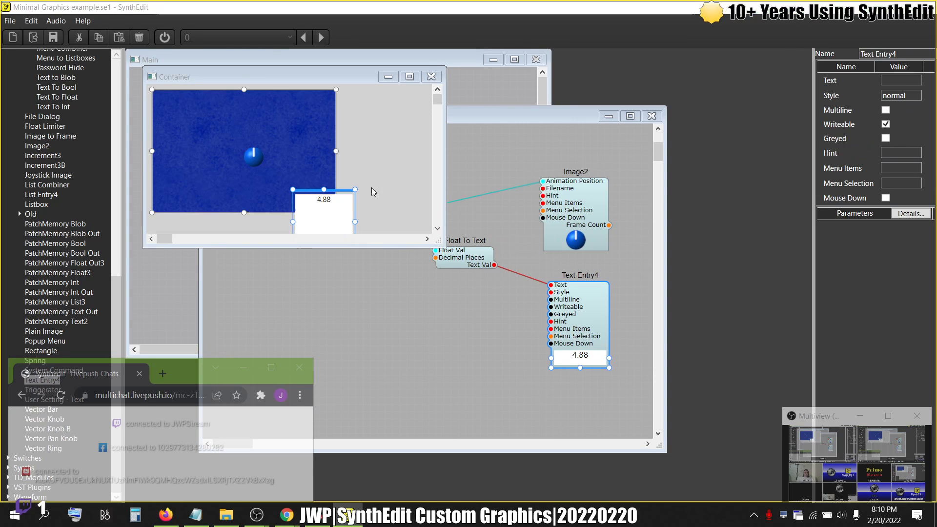
left_click_drag(345, 189, 243, 211)
left_click(266, 207)
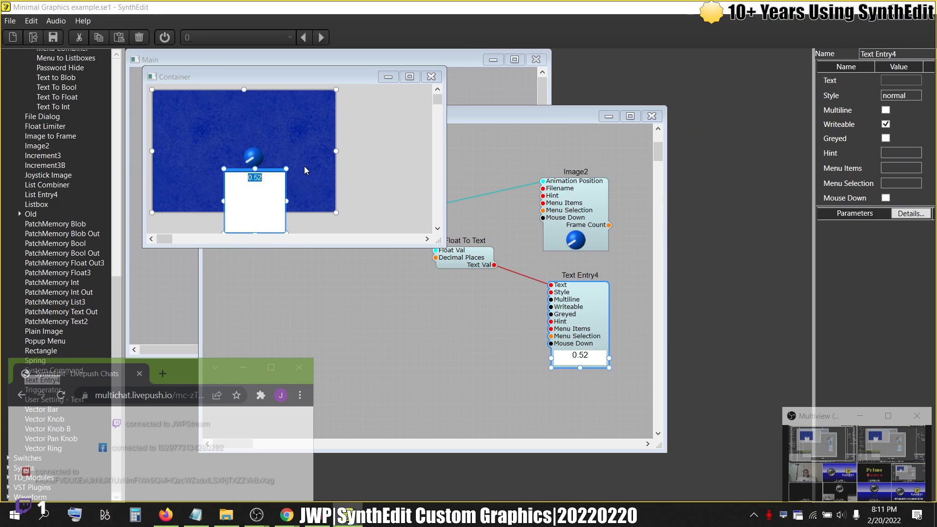
Reduce the height of the Text Entry4 box on the panel to a single text line
left_click(305, 166)
scroll(268, 183, "down", 1)
scroll(268, 187, "up", 1)
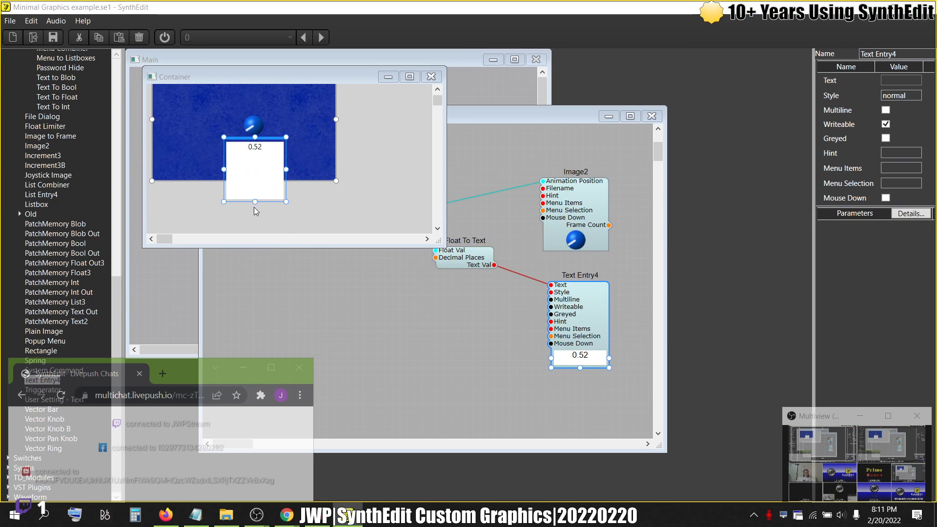
left_click_drag(254, 202, 254, 156)
scroll(297, 163, "up", 1)
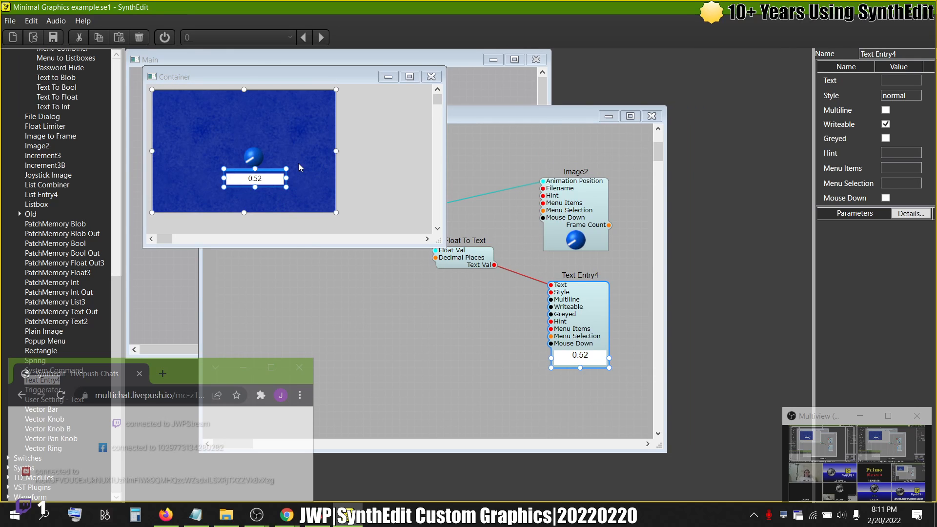
Try a taller Text Entry4 box, toggling Snap to Grid to fine-tune its height
left_click_drag(254, 187, 256, 197)
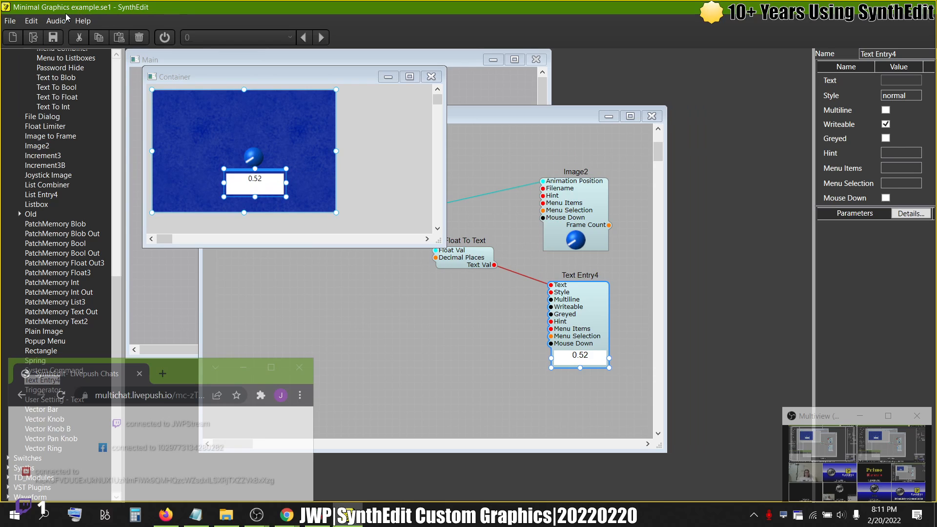
left_click(31, 21)
left_click(49, 218)
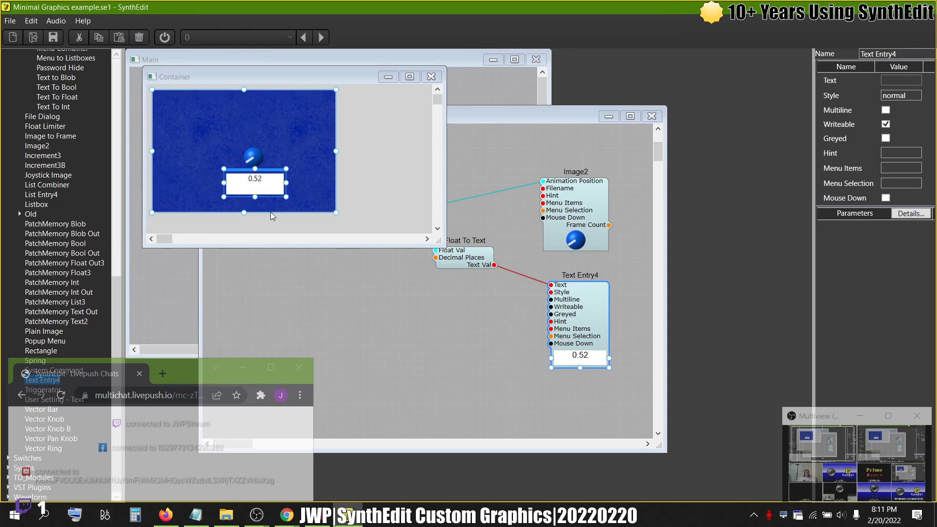
mouse_move(255, 196)
left_mouse_down()
mouse_move(255, 219)
mouse_move(254, 188)
mouse_move(254, 195)
left_mouse_up()
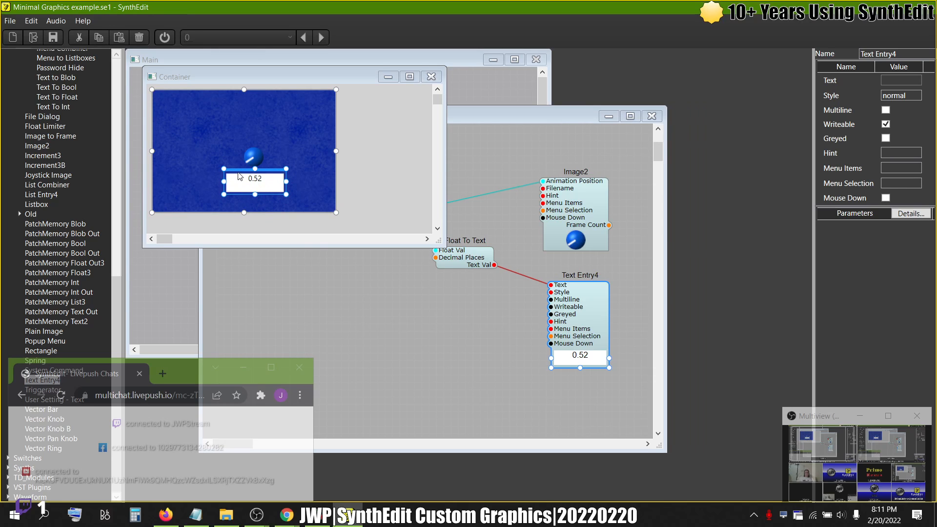
left_click(34, 22)
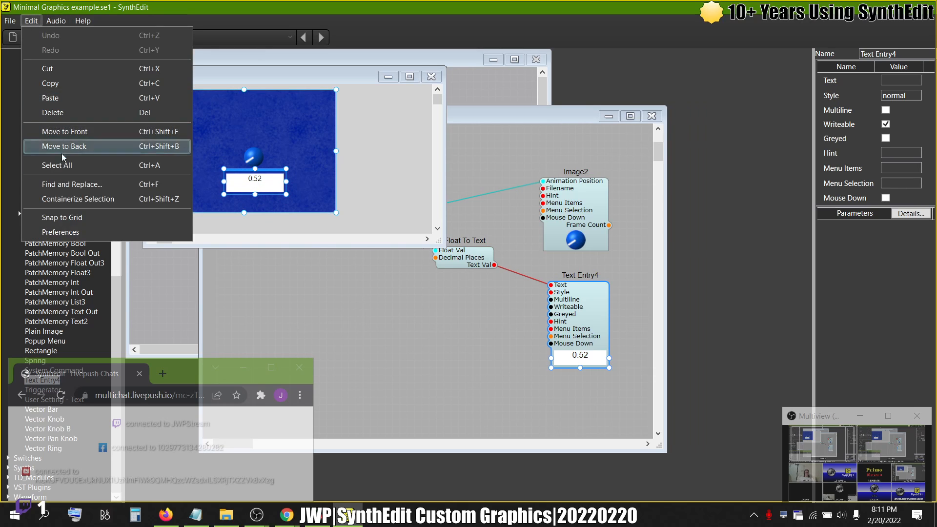
left_click(54, 214)
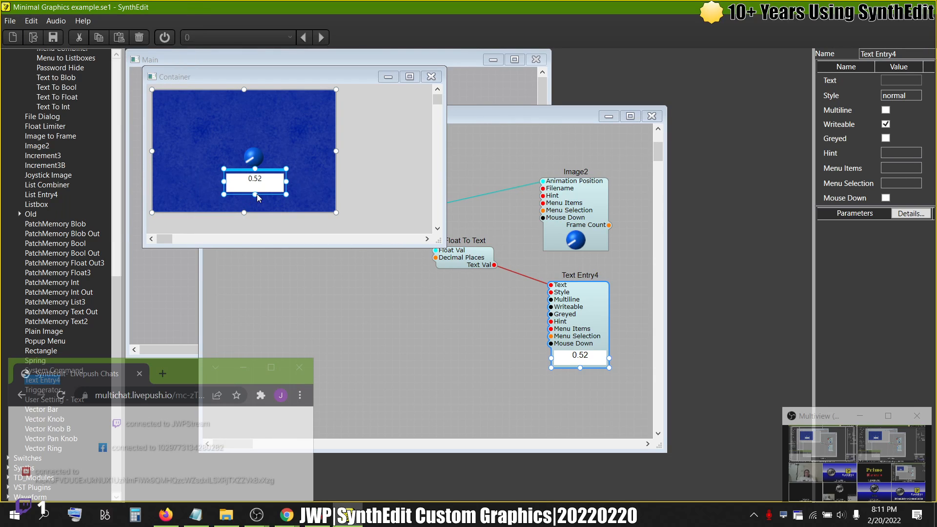
Shrink the Text Entry4 box to fit just its number and centre it under the knob on the panel
left_click_drag(255, 195, 231, 184)
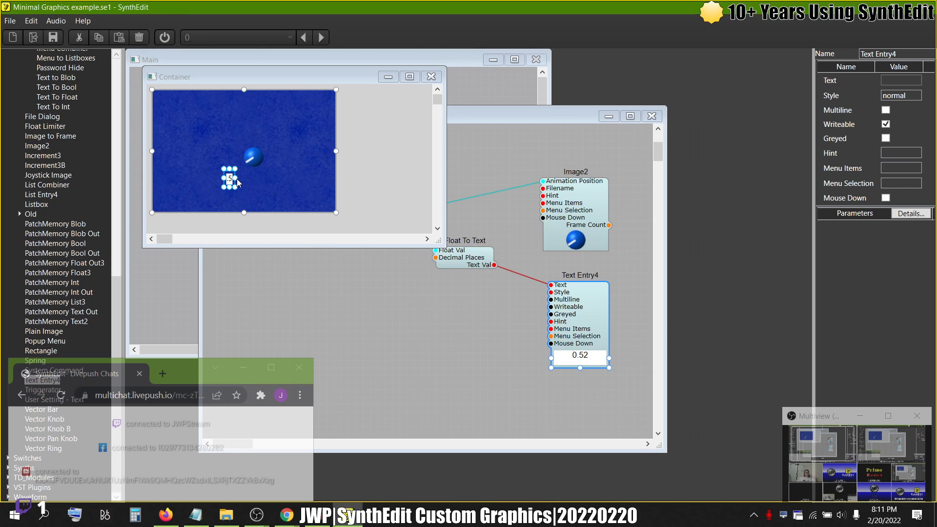
left_click_drag(244, 179, 259, 169)
double_click(253, 180)
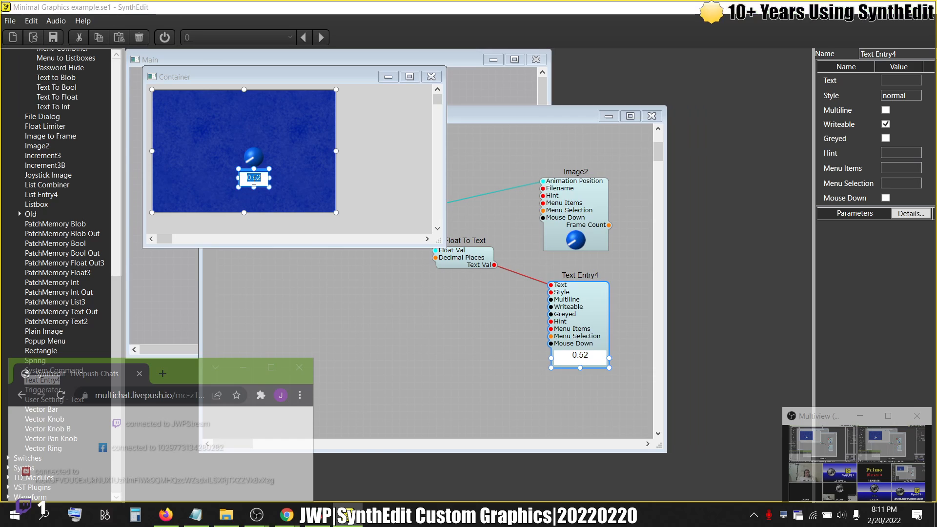
left_click(269, 182)
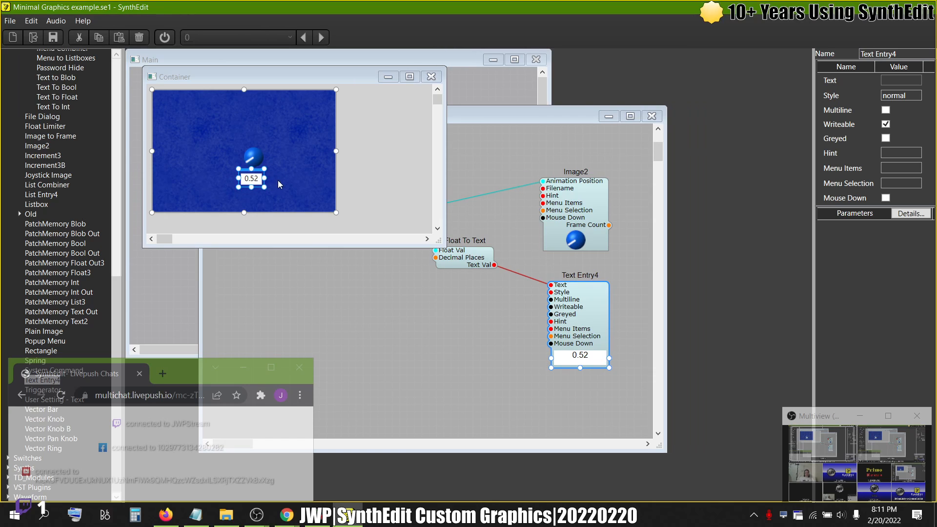
left_click_drag(258, 170, 259, 170)
left_click(305, 193)
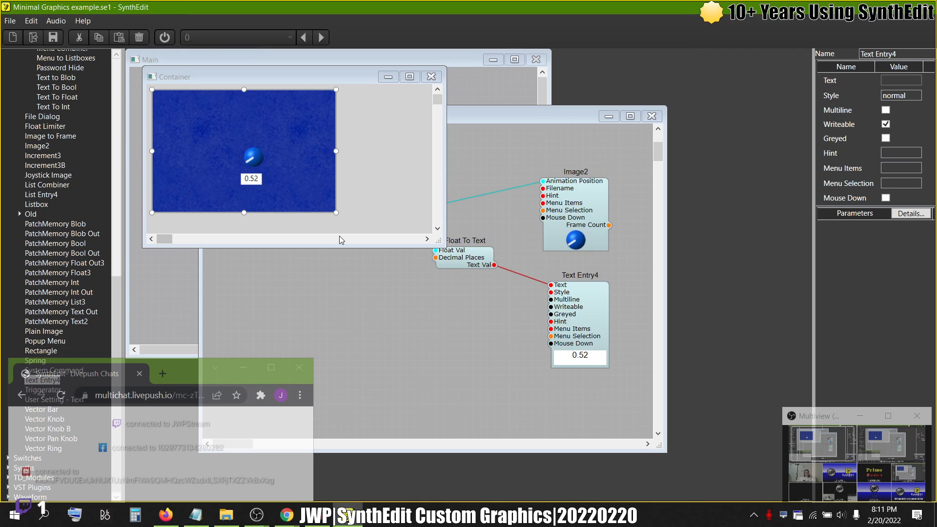
left_click(259, 180)
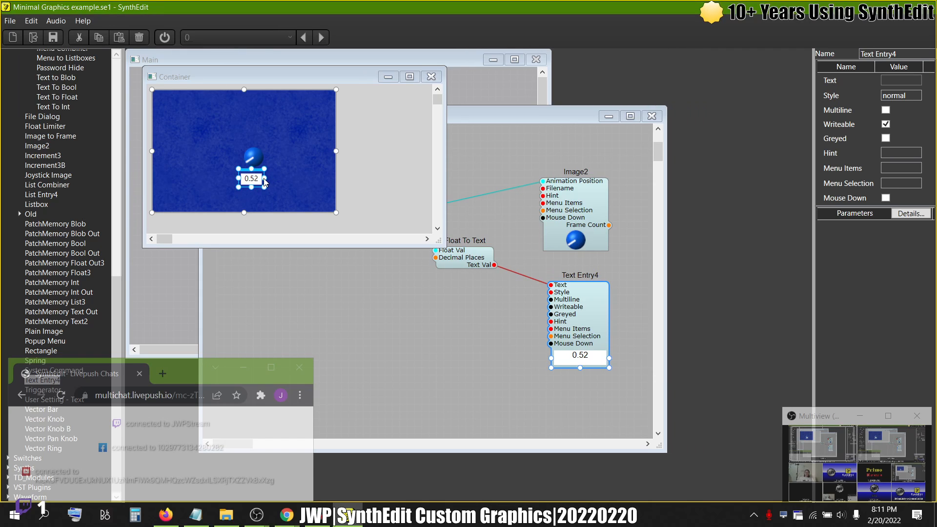
Widen the Text Entry4 box so it is centred under the knob, and turn the knob down to 0.0
left_click_drag(264, 180, 269, 179)
left_click(305, 185)
left_click_drag(254, 157, 255, 199)
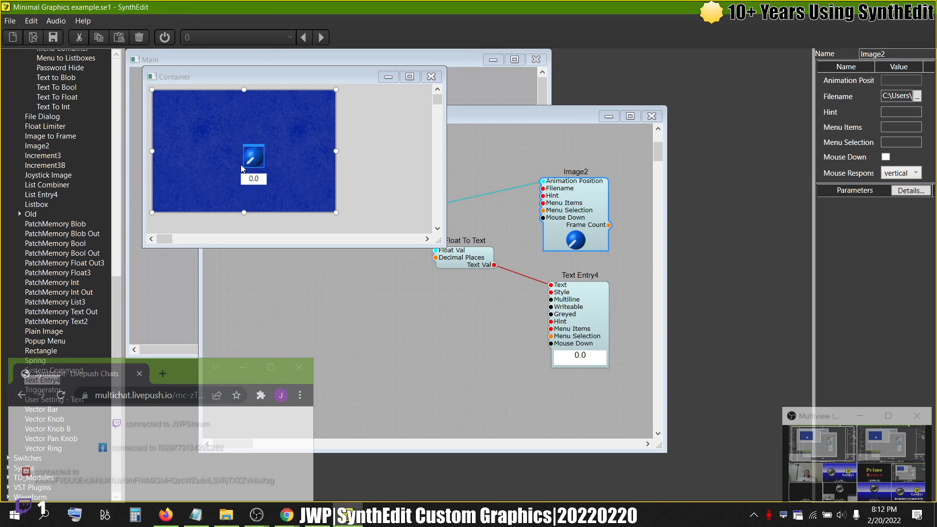
Enter 5 in the numeric readout under the knob to set the knob's value
left_click(262, 183)
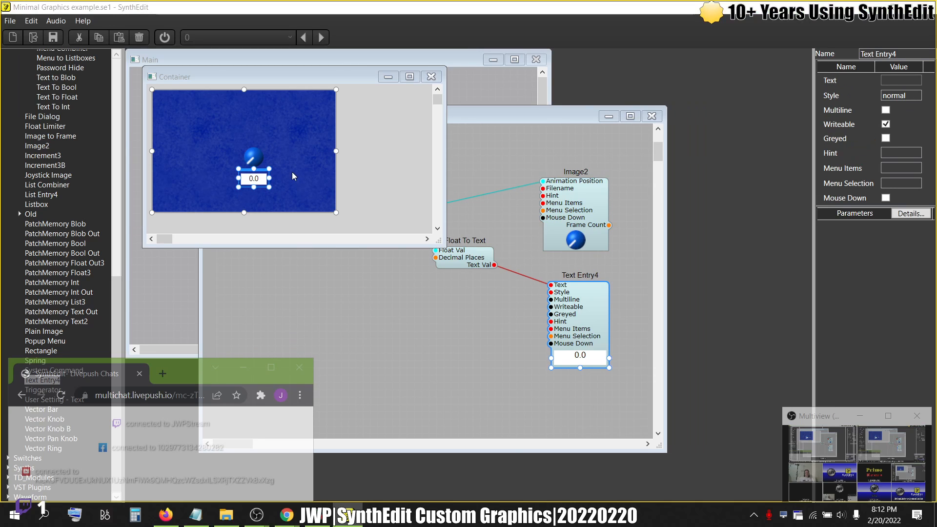
left_click(258, 175)
type("5")
key("Return")
left_click(298, 169)
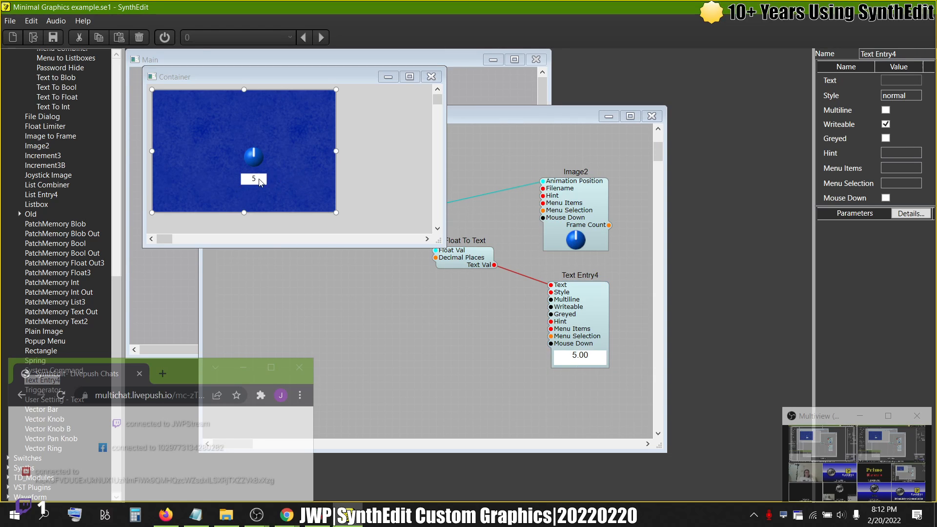
Copy the Text Entry4 module in the container's structure view
left_click(473, 300)
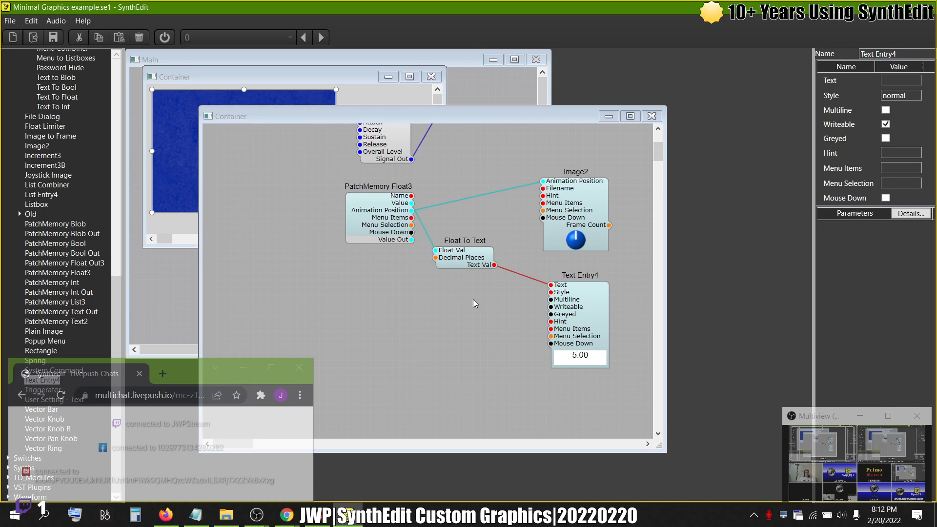
scroll(508, 307, "right", 3)
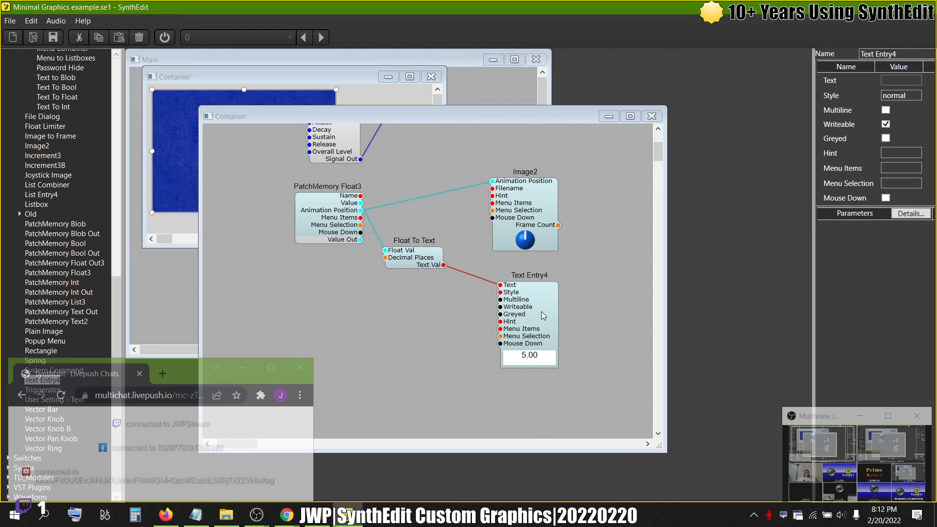
left_click(535, 297)
right_click(535, 297)
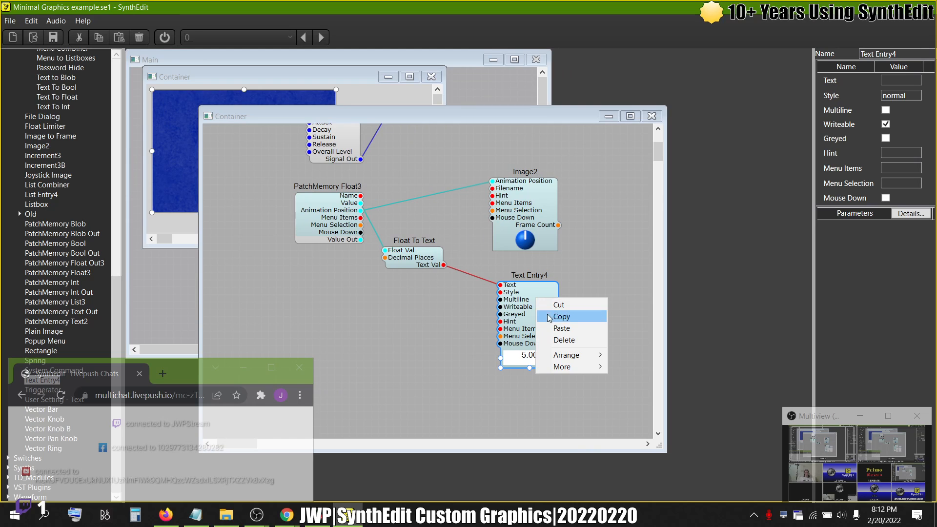
left_click(578, 314)
Move the PatchMemory Float3, Float To Text, Image2 and Text Entry4 modules down together to make room below the ADSR2
scroll(579, 303, "up", 3)
scroll(533, 327, "down", 5)
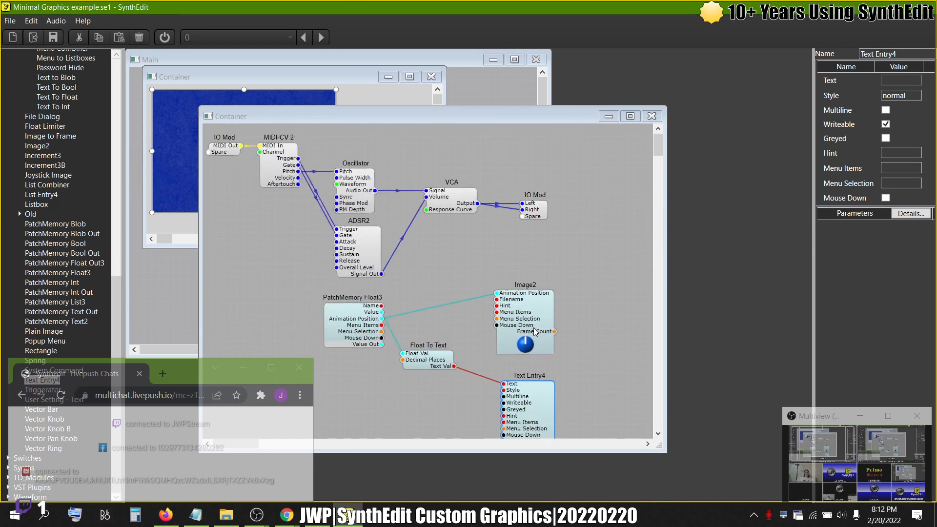
left_click_drag(441, 340, 253, 209)
left_click_drag(289, 243, 289, 305)
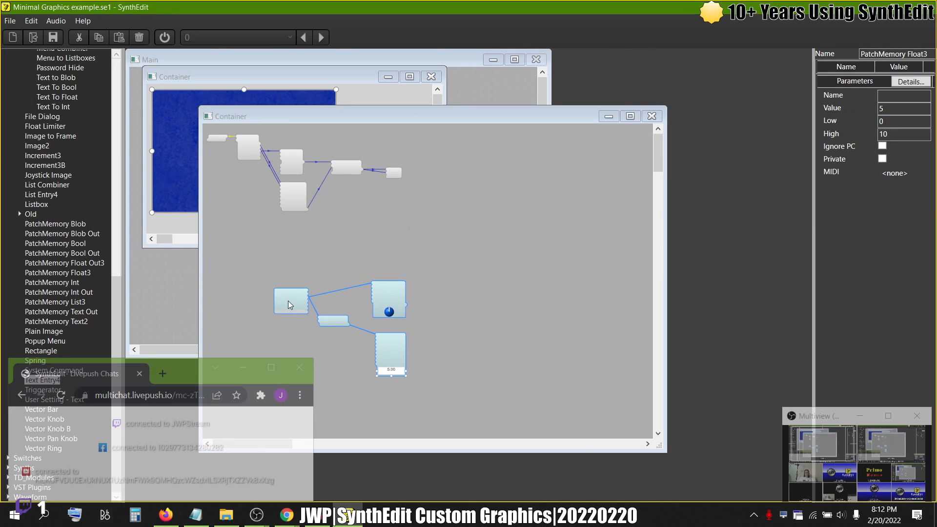
scroll(382, 308, "up", 3)
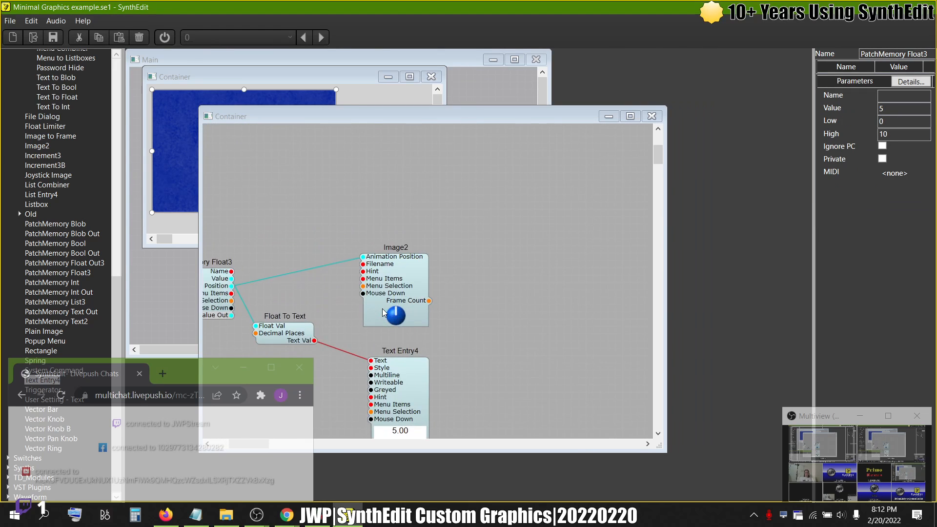
scroll(382, 309, "down", 3)
scroll(382, 308, "up", 3)
scroll(382, 308, "left", 3)
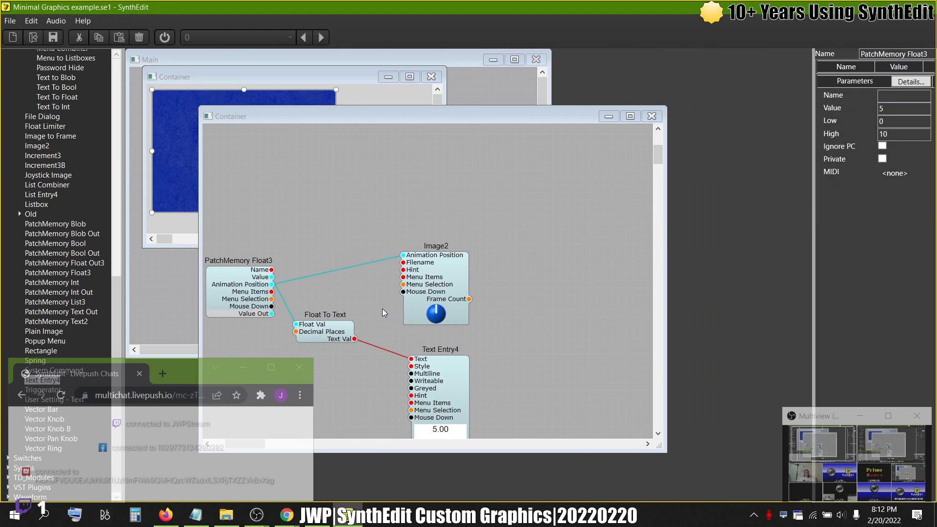
scroll(382, 309, "up", 2)
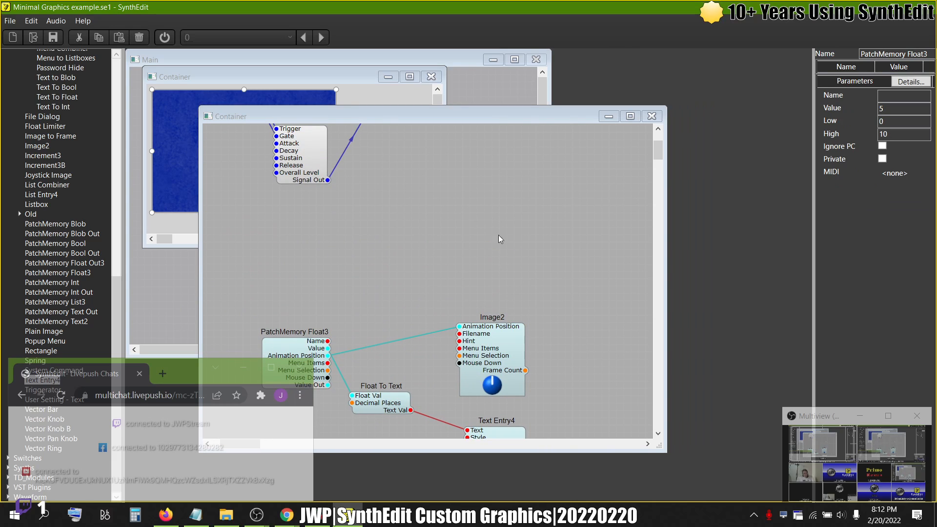
Paste the copied Text Entry4 module and place it just above Image2
right_click(484, 234)
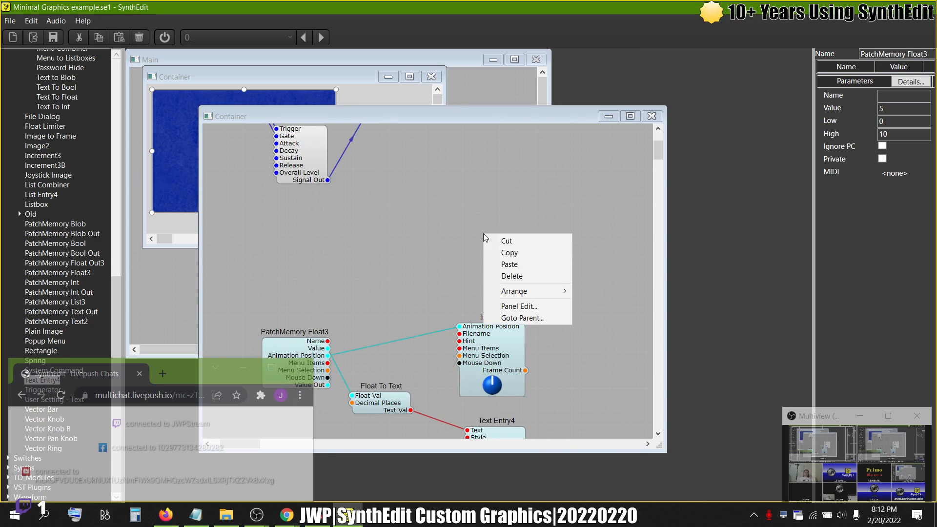
left_click(492, 264)
left_click_drag(517, 248, 494, 233)
scroll(420, 236, "down", 3)
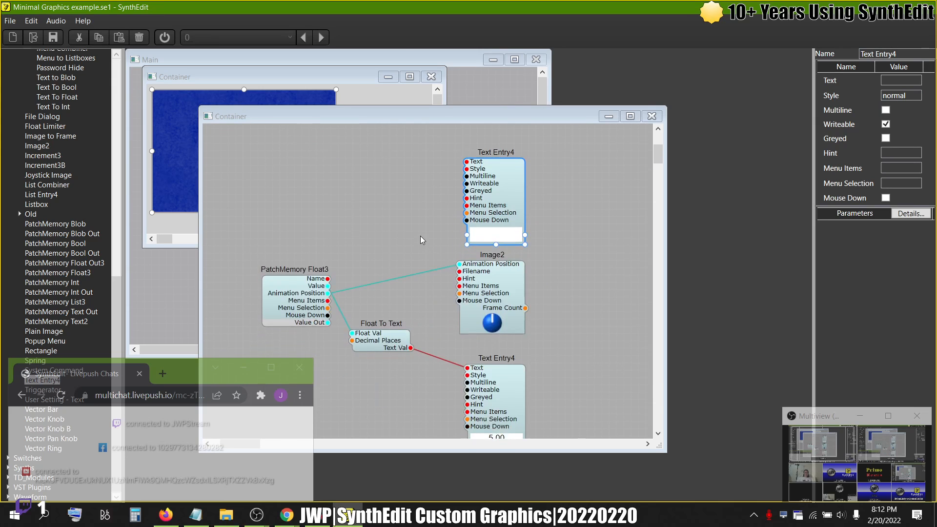
Add a PatchMemory Text2 module above PatchMemory Float3 and connect its Value to the new Text Entry4's Text input
left_click(420, 236)
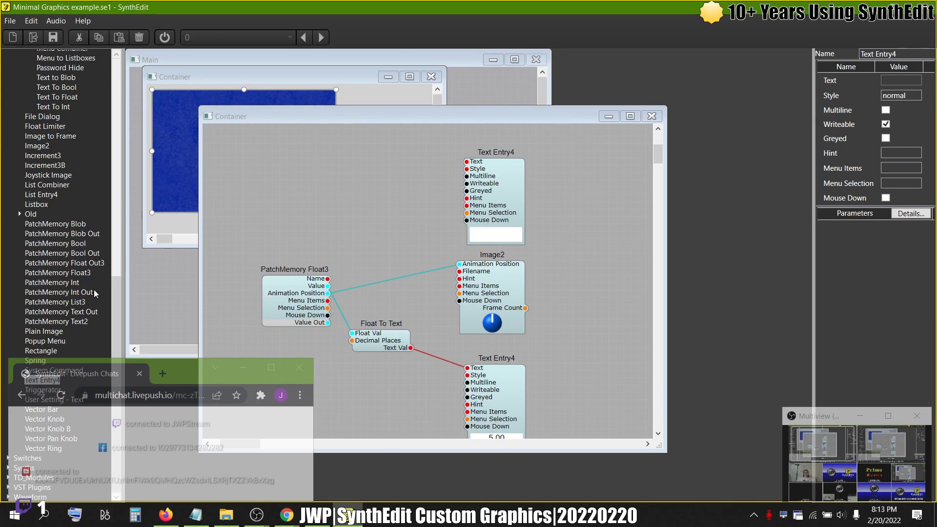
left_click_drag(59, 324, 341, 252)
left_click_drag(288, 209, 467, 162)
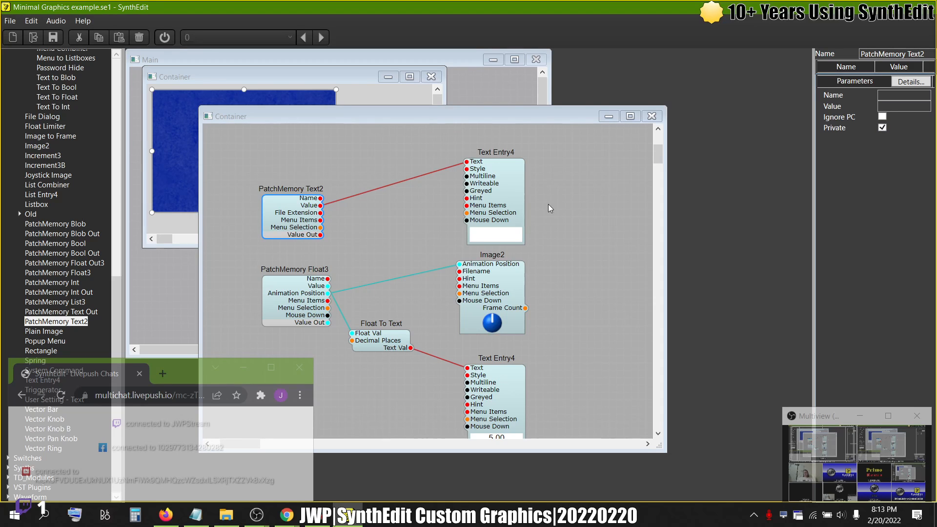
Name PatchMemory Float3 "Attack" and set PatchMemory Text2's Value to "Attack"
left_click(310, 298)
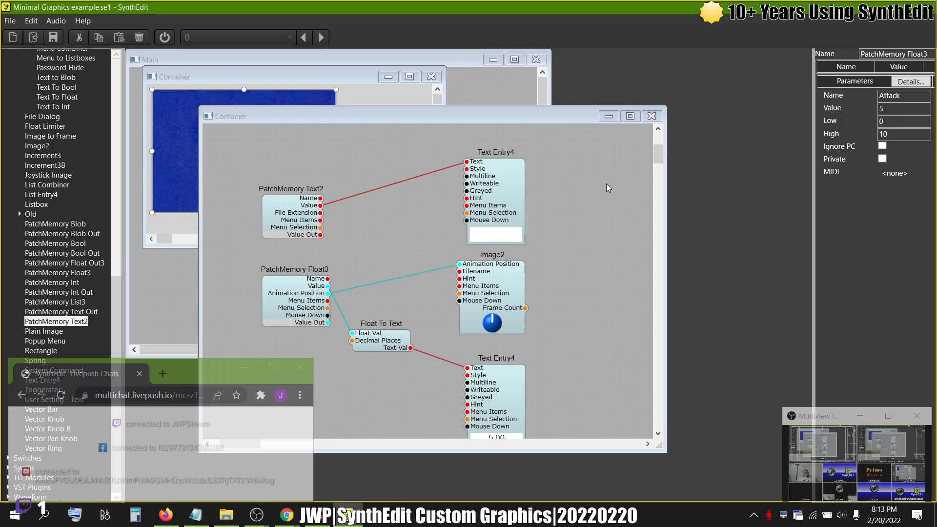
left_click(302, 215)
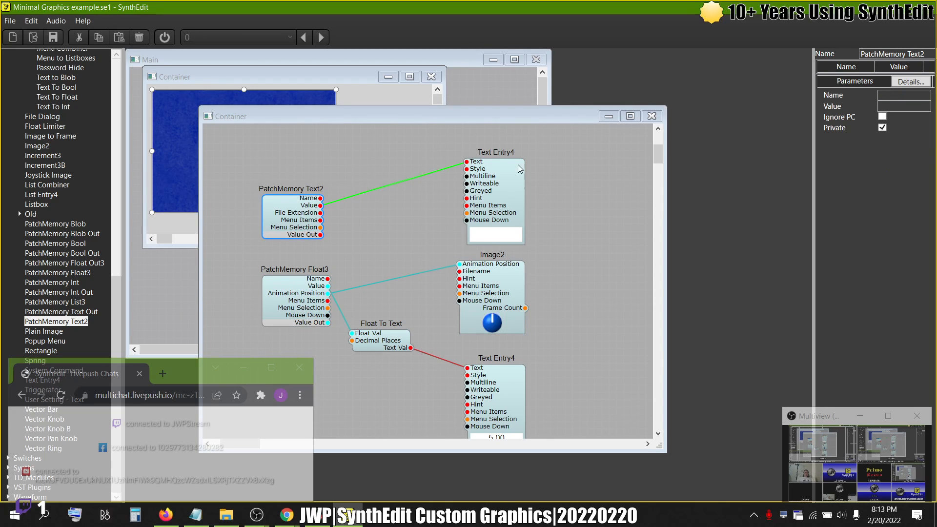
left_click(898, 106)
type("Stt")
key("BackSpace")
key("BackSpace")
key("BackSpace")
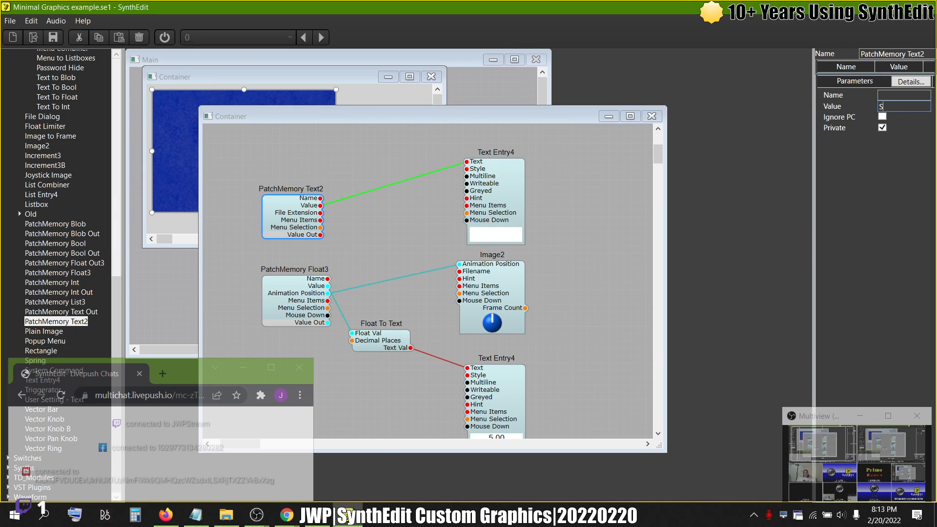
type("Attack")
key("Return")
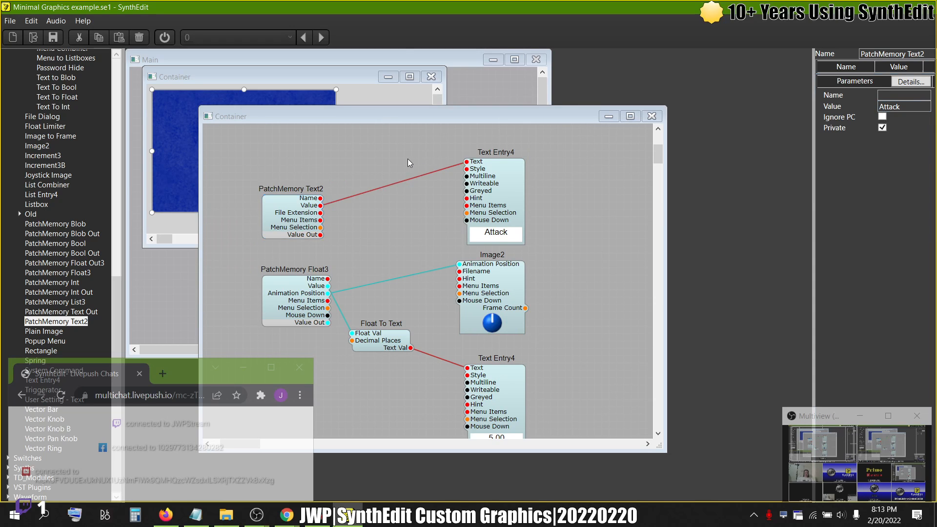
Try changing the label to "Decay" directly in the upper Text Entry4 module
left_click(493, 190)
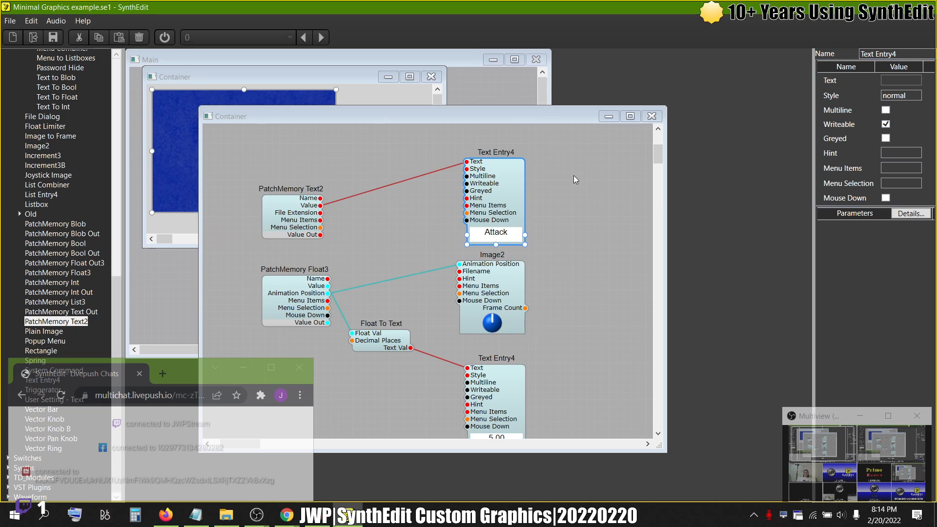
left_click(515, 237)
type("Dea")
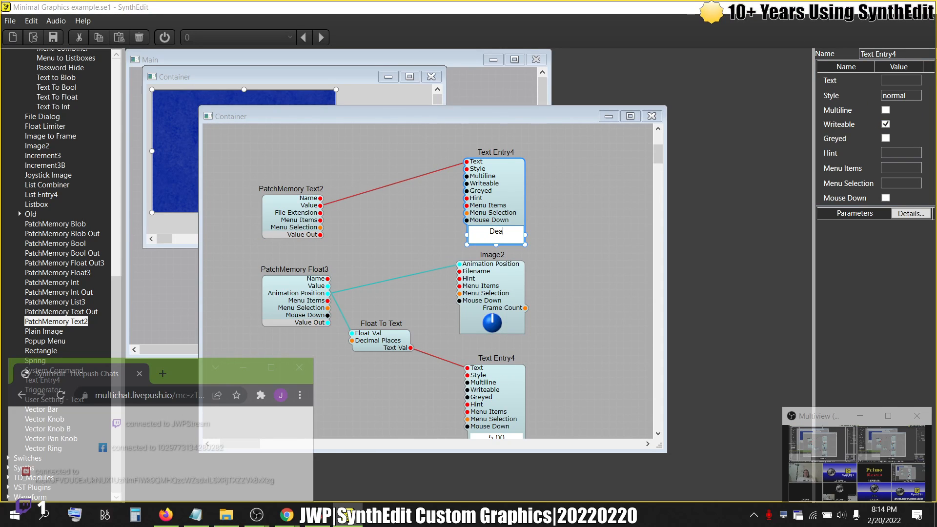
key("BackSpace")
type("cay")
key("Return")
Switch to the panel view and try entering "gsdfg" in the new label box
left_click(315, 77)
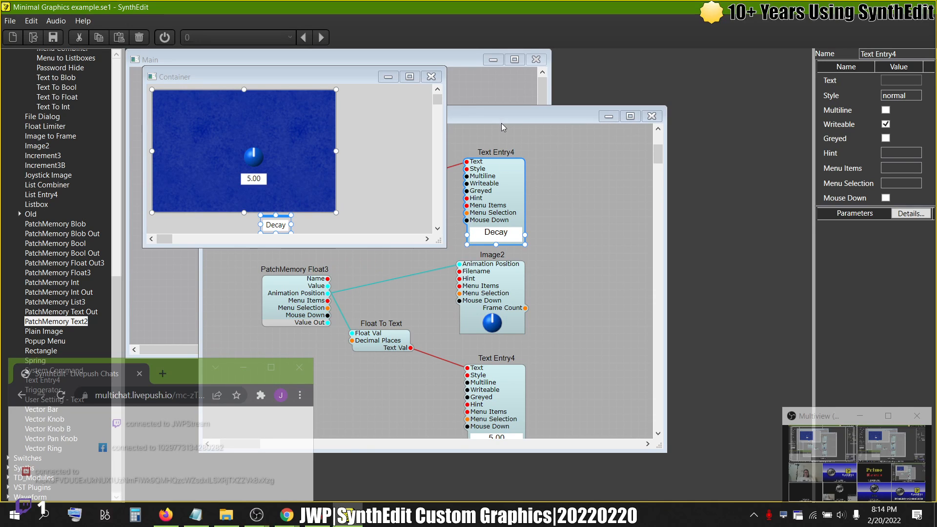
left_click(523, 179)
left_click(348, 76)
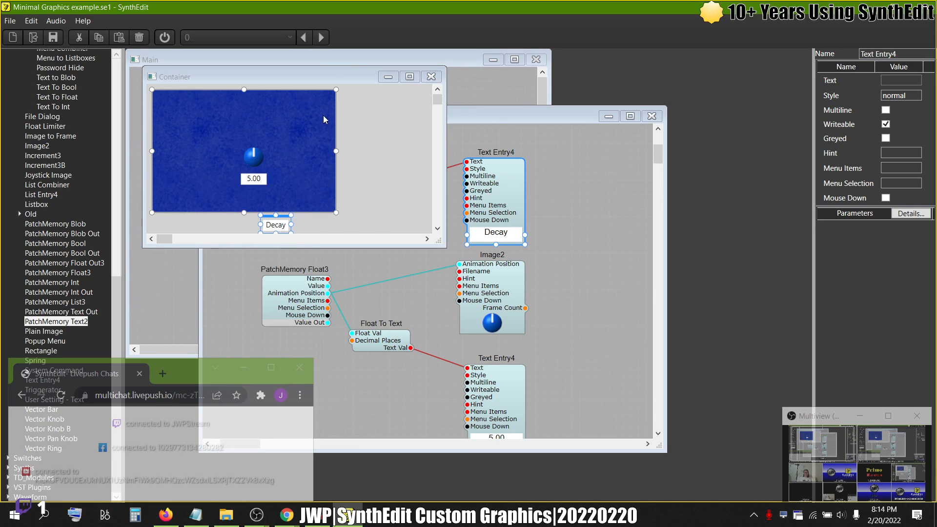
left_click(272, 228)
type("gsdfg")
key("Return")
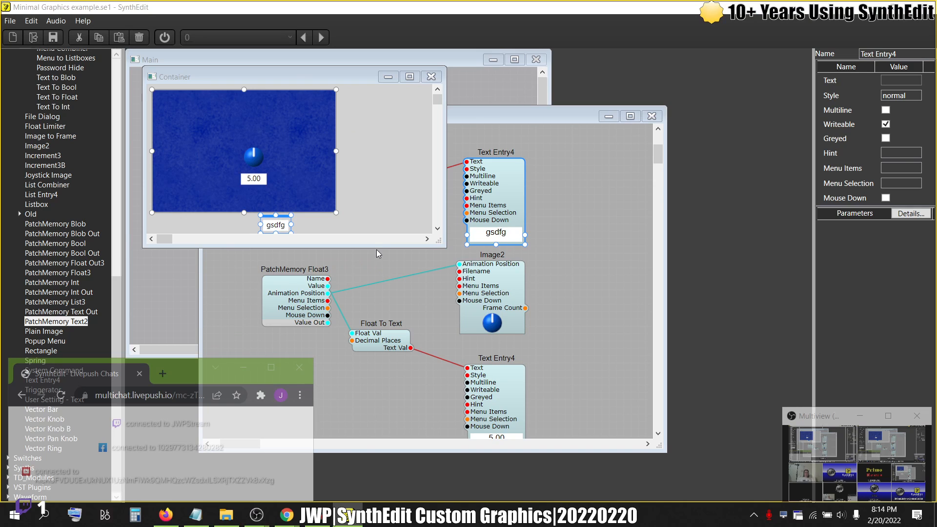
Widen the new label box, centre it above the knob on the panel, and close the panel view
left_click_drag(278, 220, 279, 135)
left_click(414, 144)
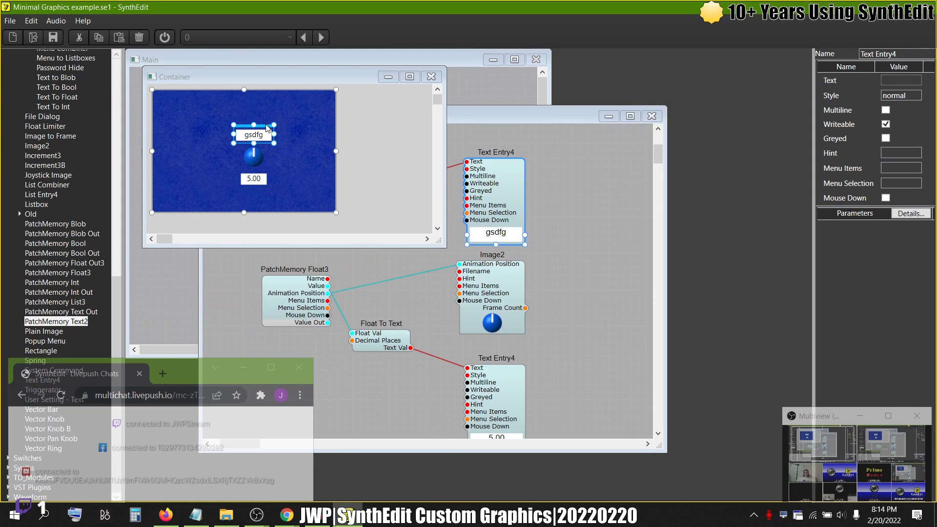
left_click(420, 175)
left_click(435, 78)
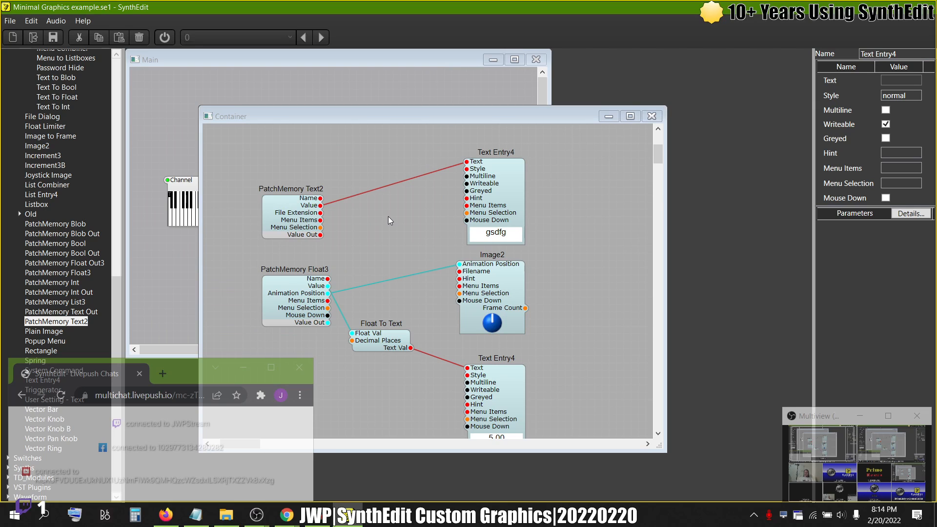
Set the upper Text Entry4's text to "Attack" and turn off its Writeable option
left_click(500, 238)
type("Attack")
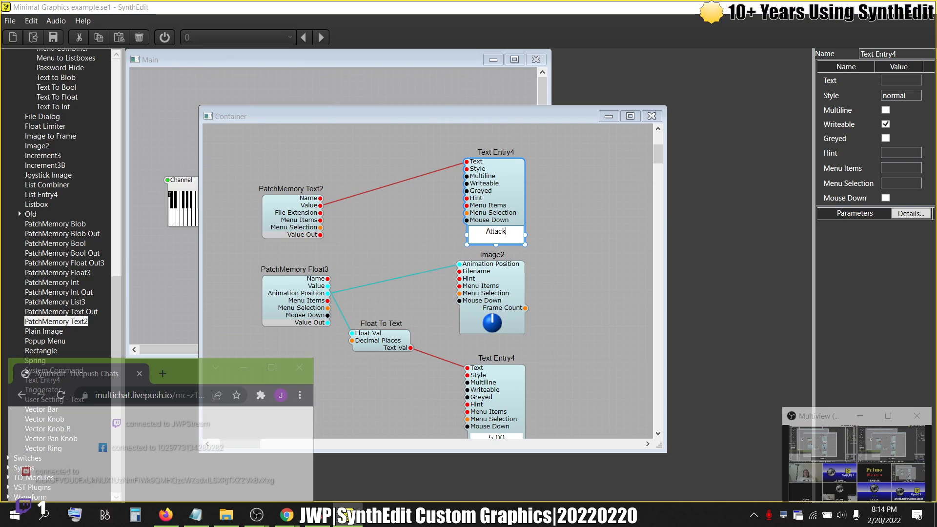
key("Return")
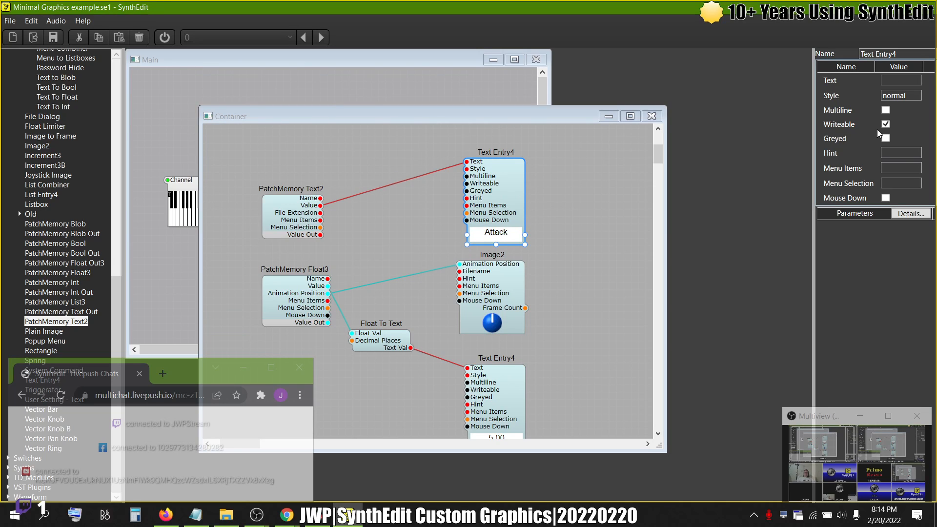
left_click(572, 216)
Check PatchMemory Text2's value, then reopen the panel editor and test whether the Attack label can be edited
left_click(293, 221)
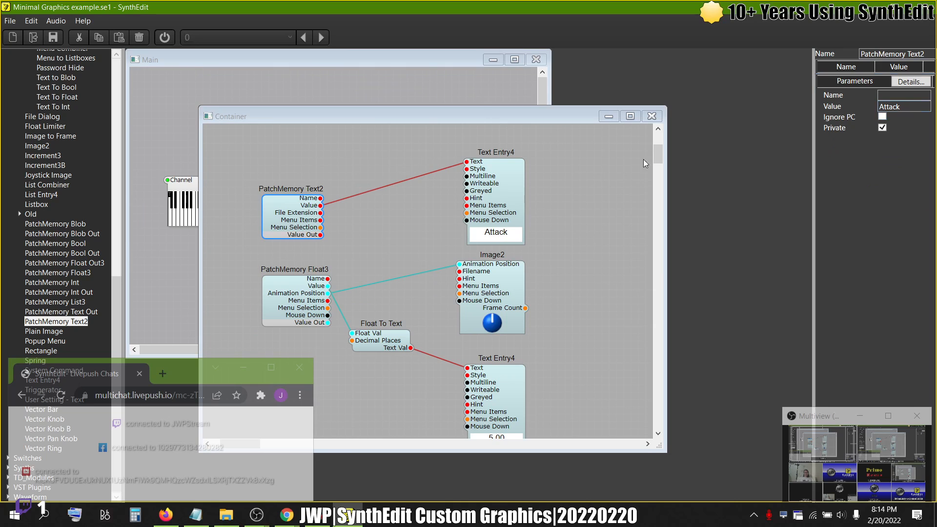
right_click(369, 175)
left_click(403, 244)
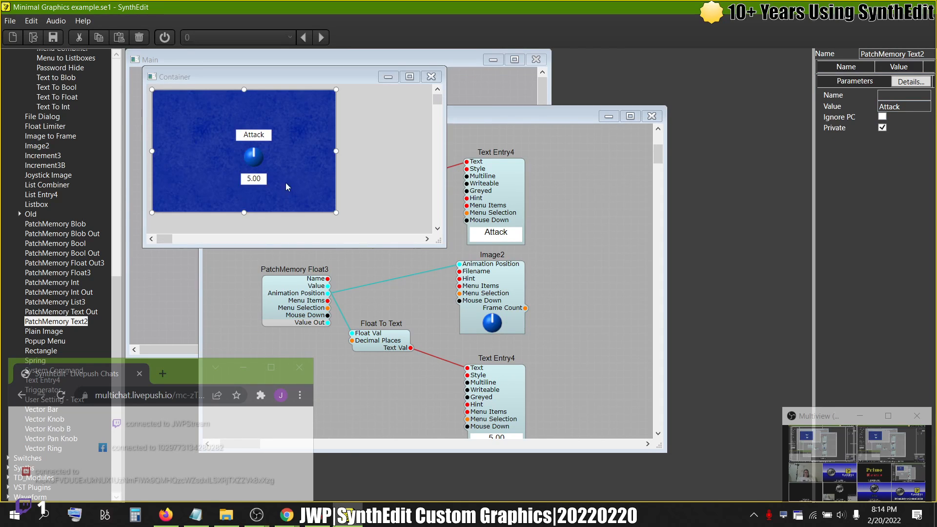
left_click(256, 138)
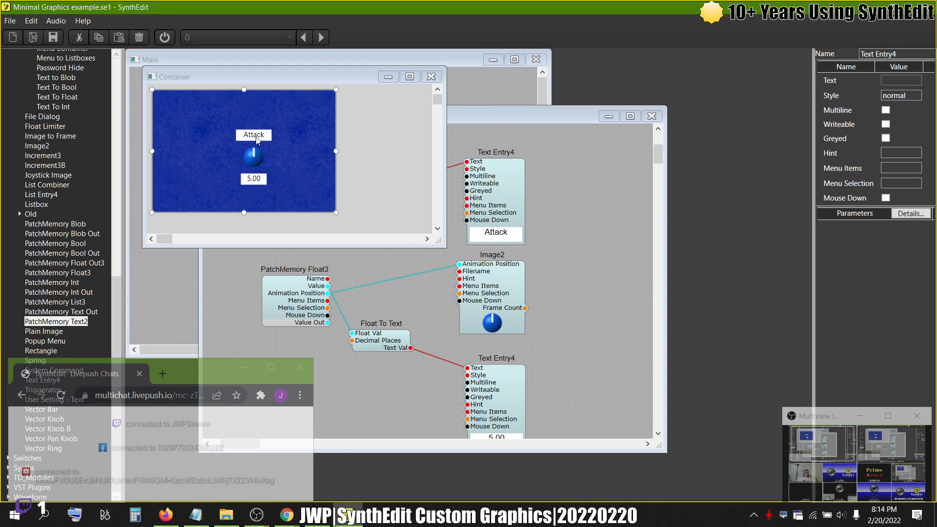
Select the upper Text Entry4 module, then switch to Firefox and open the SynthEdit Wiki's Documentation page to examine the global.txt text styles
left_click(531, 172)
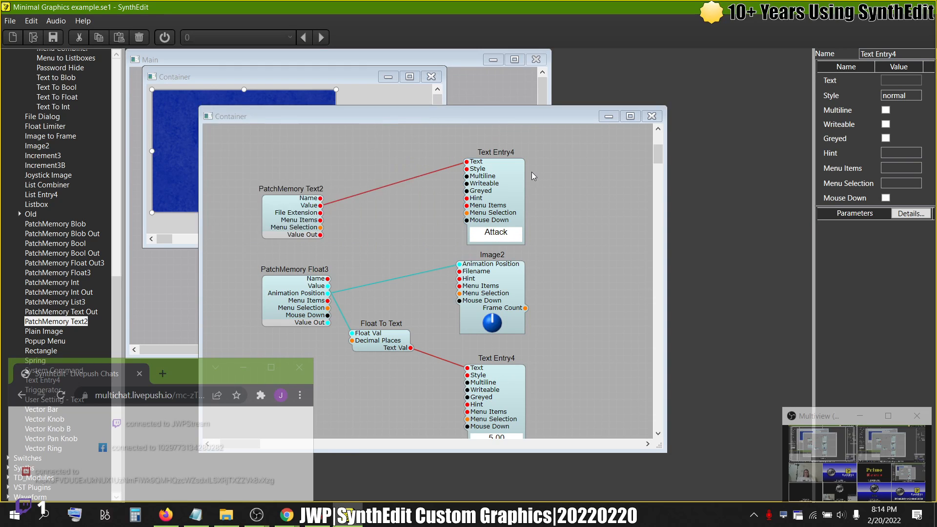
left_click(501, 178)
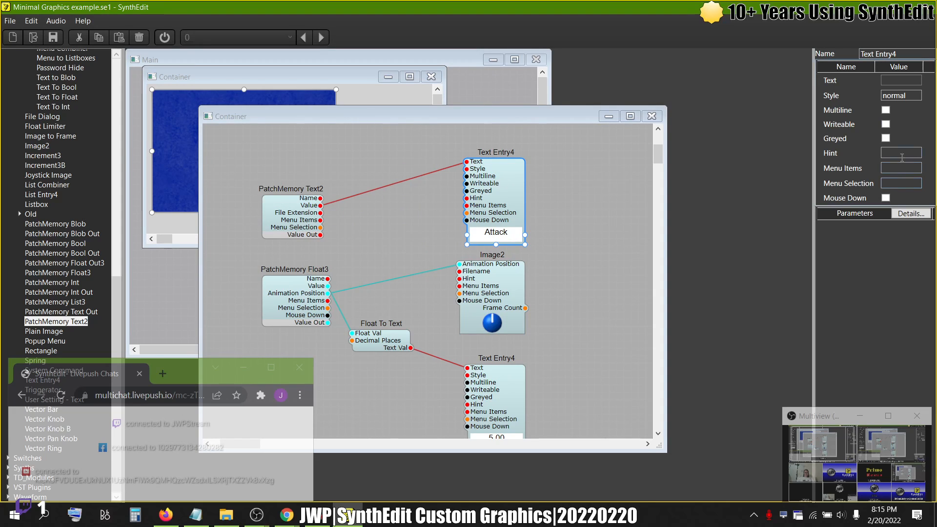
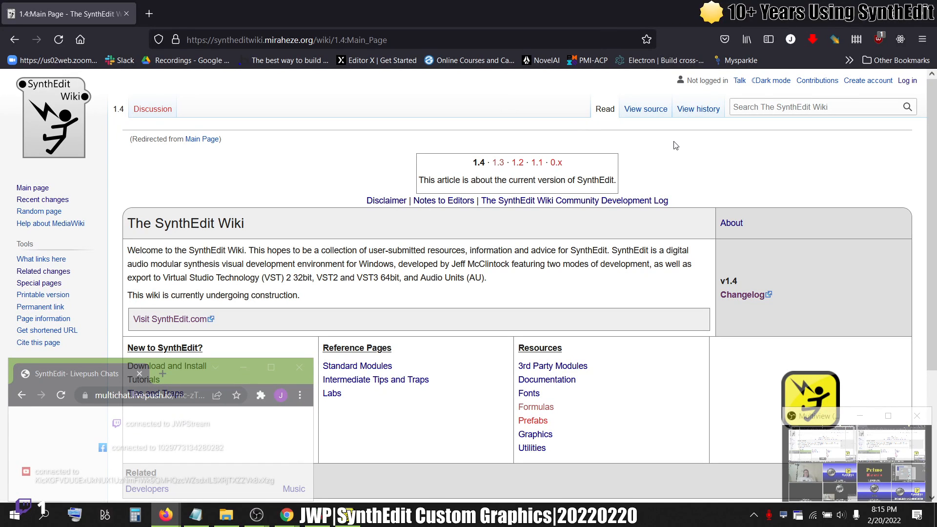
left_click(546, 380)
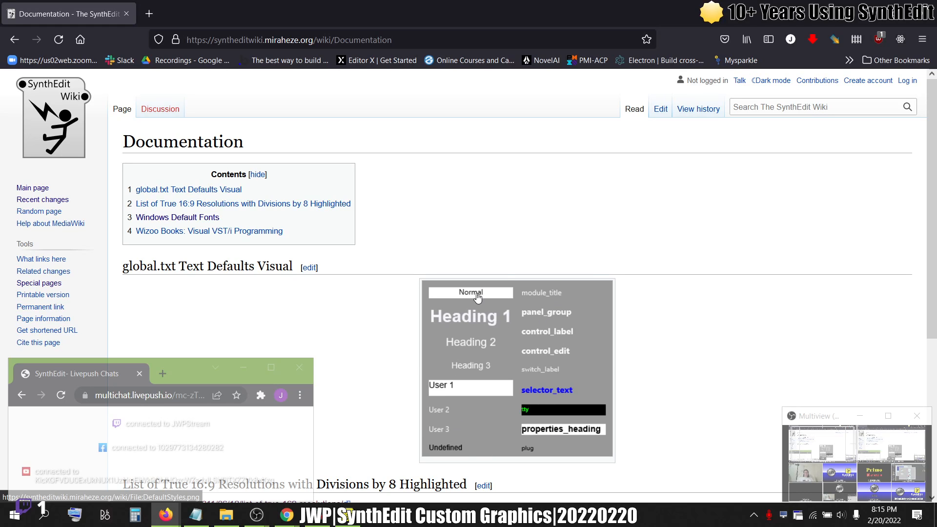
Return from the wiki page to SynthEdit and set the upper Text Entry4's style to "heading 3"
key("alt+Tab")
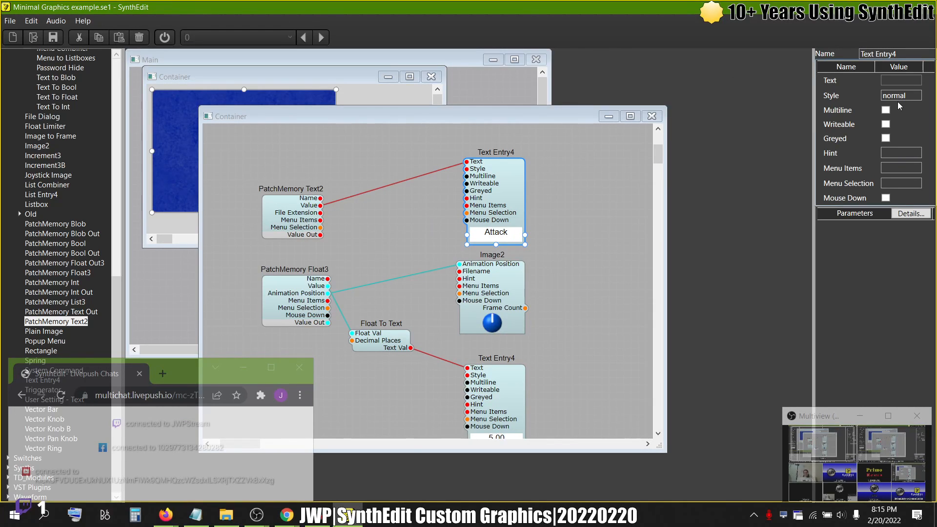
left_click(884, 97)
key("alt+Tab")
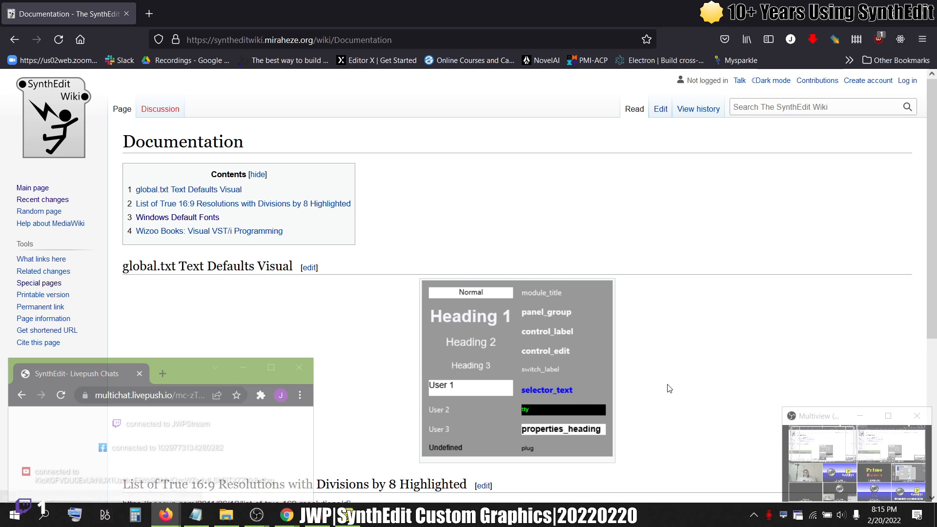
key("alt+Tab")
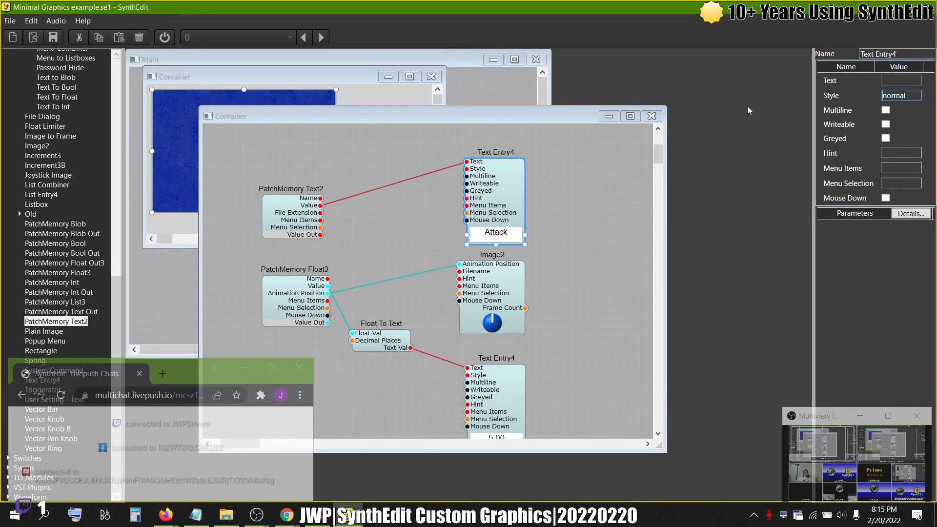
key("ctrl+a")
type("heading 3")
key("Tab")
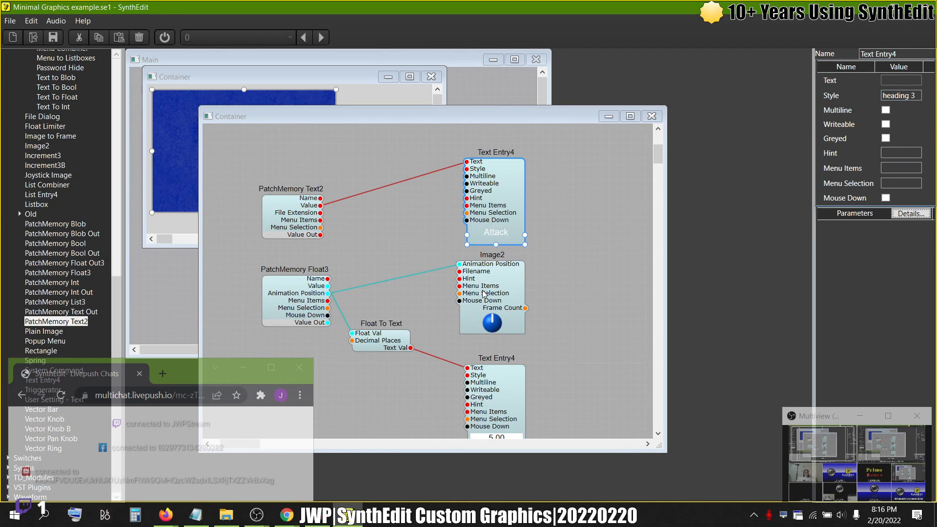
On the panel, move the Attack label and the numeric readout closer to the knob, and test the knob down to 0.0
left_click(361, 88)
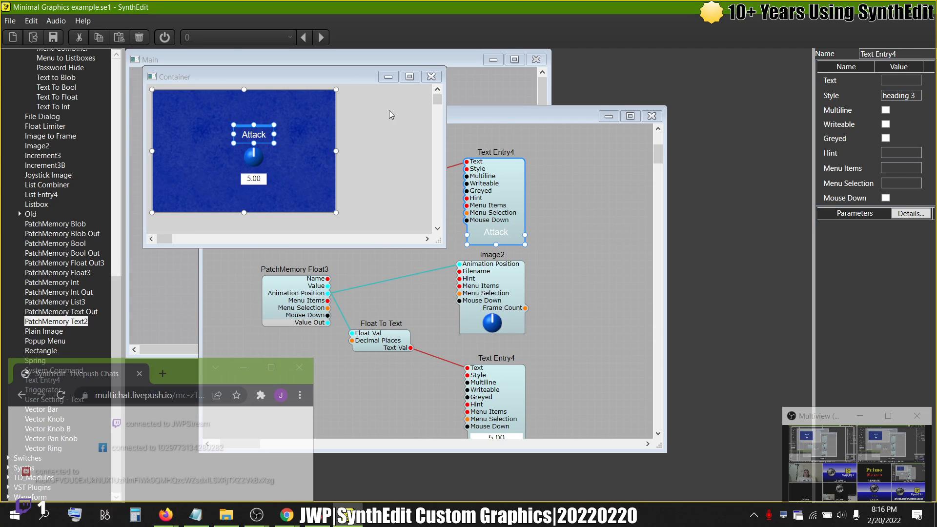
left_click(254, 138)
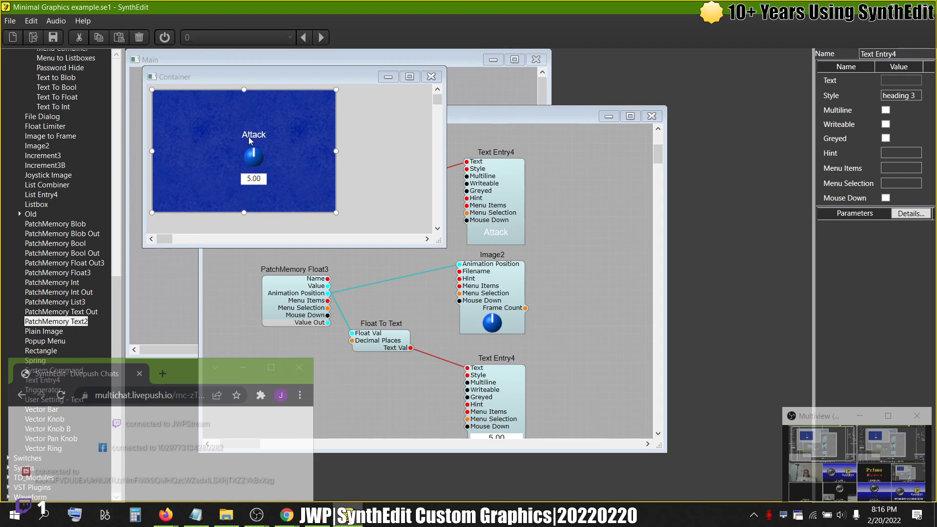
left_click(260, 132)
left_click_drag(262, 124, 263, 130)
left_click(320, 151)
left_click(263, 174)
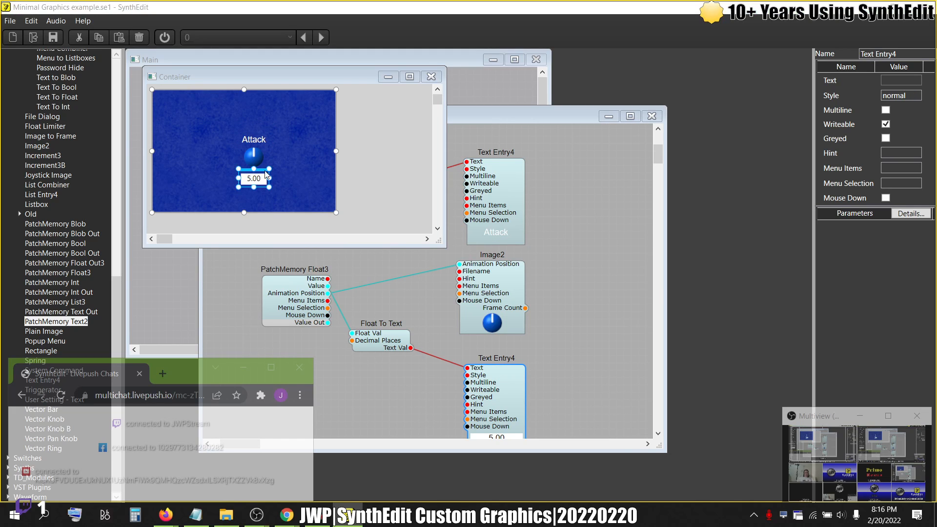
left_click_drag(265, 173, 265, 168)
left_click(327, 182)
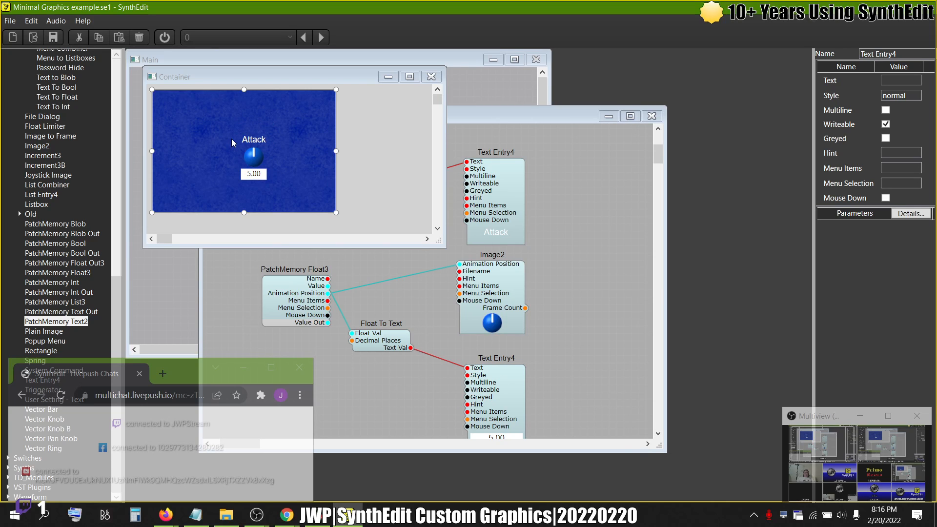
left_click_drag(253, 156, 268, 262)
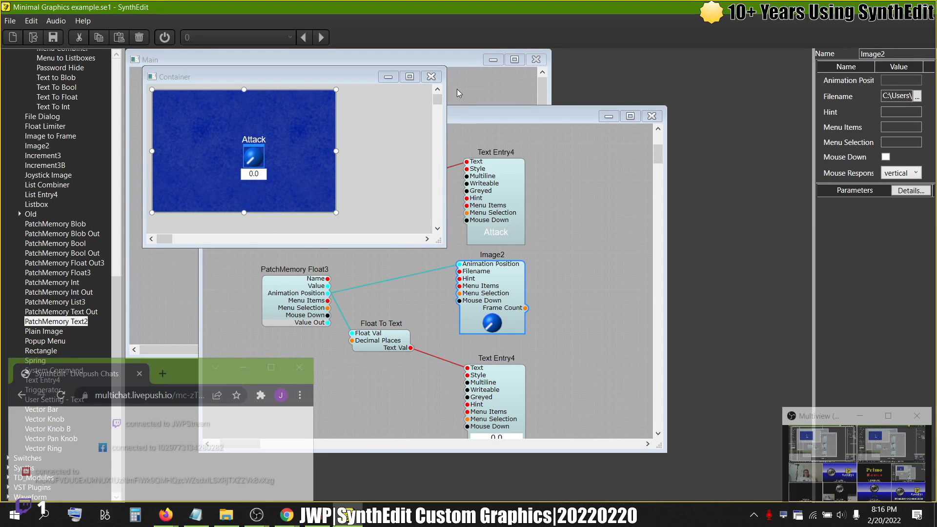
left_click(431, 76)
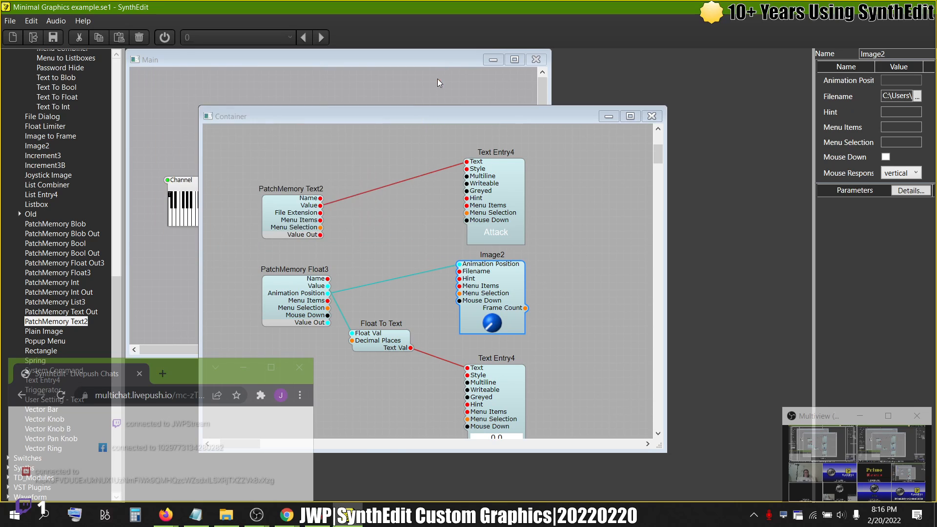
Close the container's structure, reopen it from the Main window, and maximize it
left_click(651, 117)
left_click(327, 189)
right_click(327, 190)
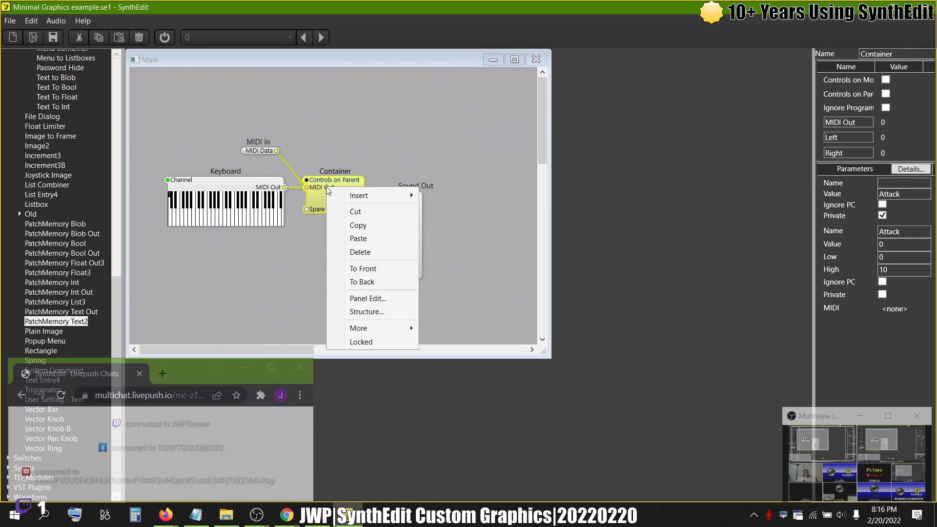
left_click(320, 191)
double_click(328, 191)
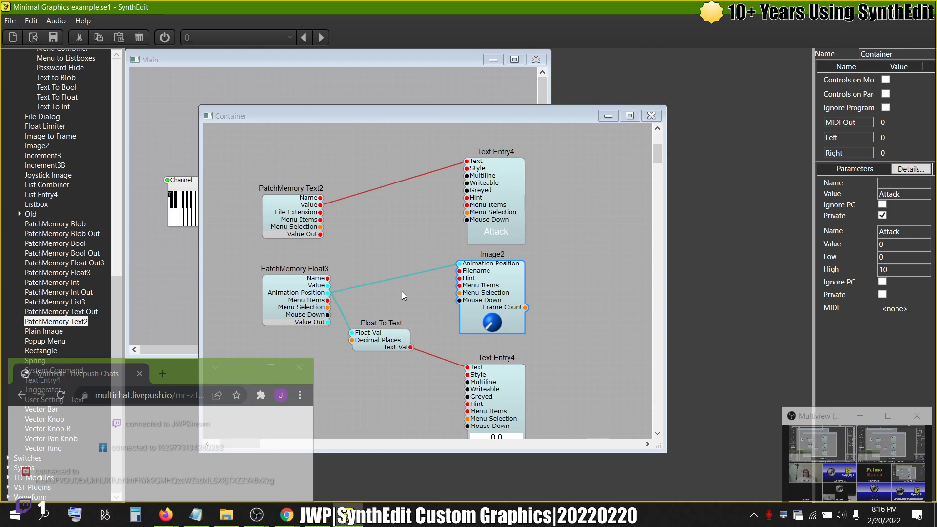
scroll(587, 240, "up", 3)
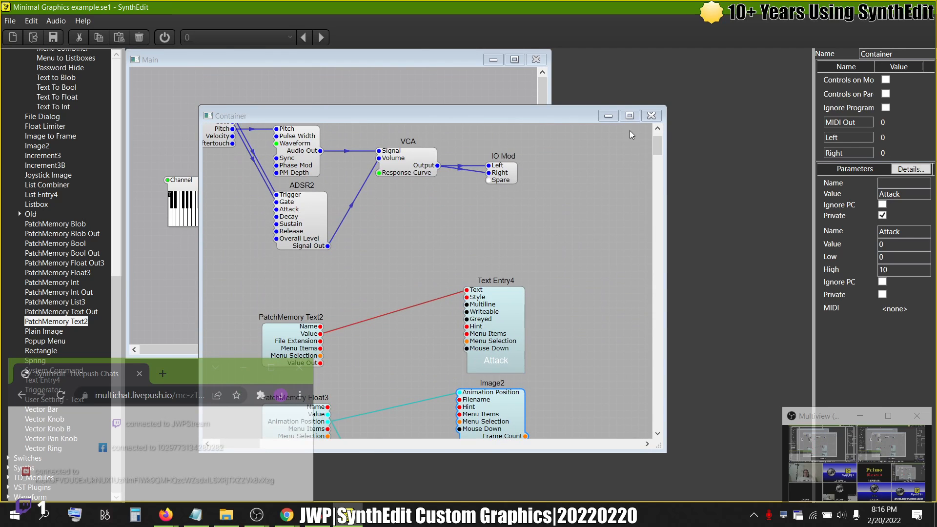
left_click(629, 115)
Move PatchMemory Text2, PatchMemory Float3 and Float To Text right beside the modules they feed
scroll(592, 251, "down", 3)
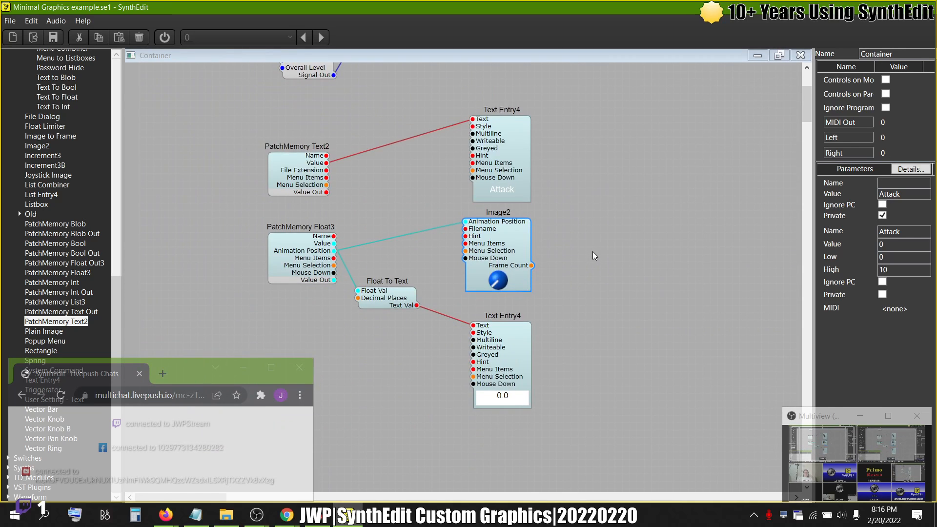
scroll(593, 251, "up", 4)
scroll(593, 250, "down", 2)
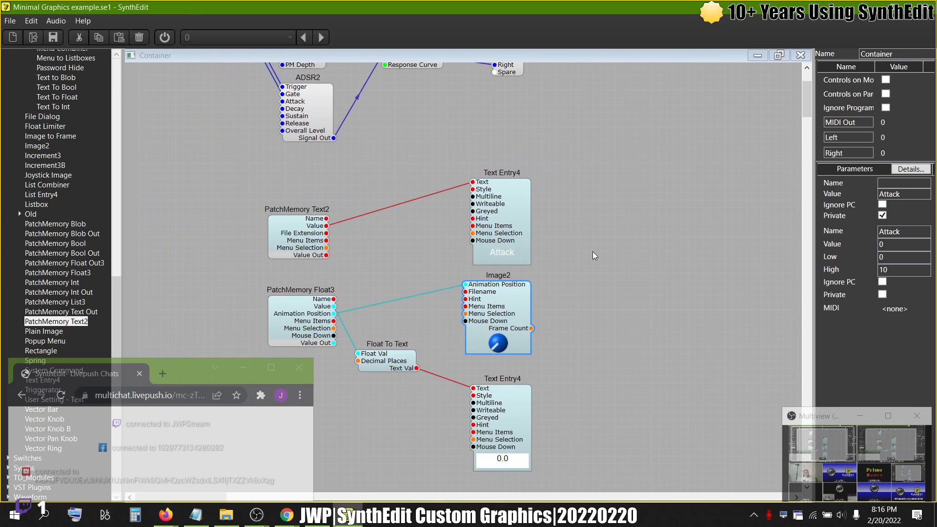
left_click_drag(303, 236, 427, 199)
left_click_drag(308, 314, 380, 293)
left_click_drag(387, 360, 428, 392)
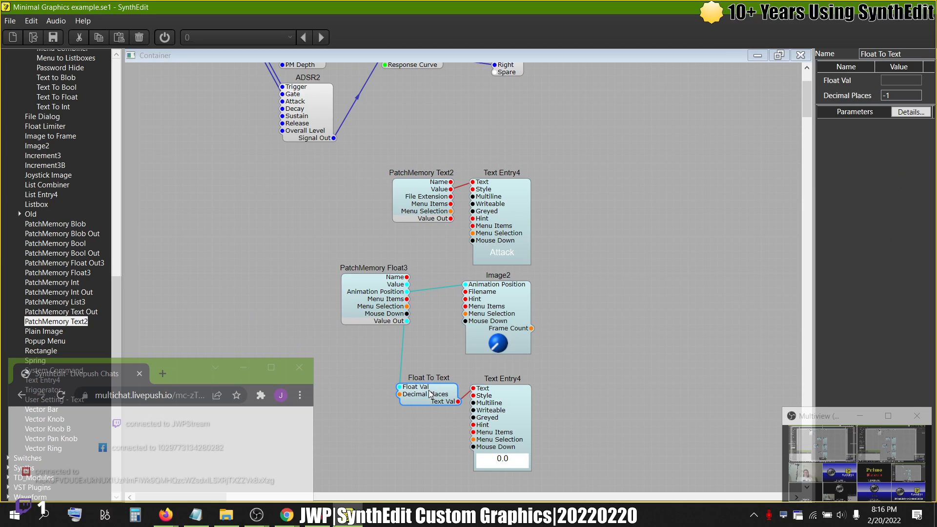
left_click_drag(372, 299, 415, 306)
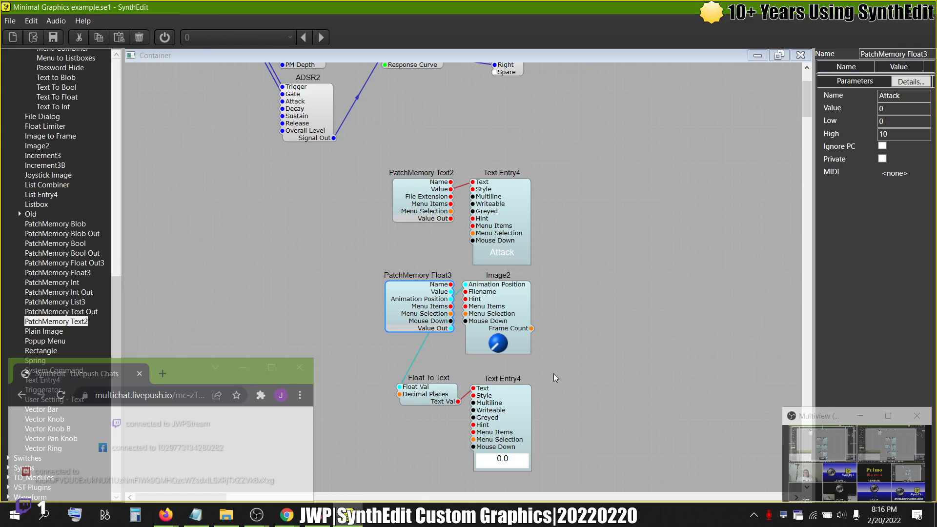
Move Float To Text and the lower Text Entry4 up together so they sit just beneath Image2
left_click_drag(558, 378, 449, 449)
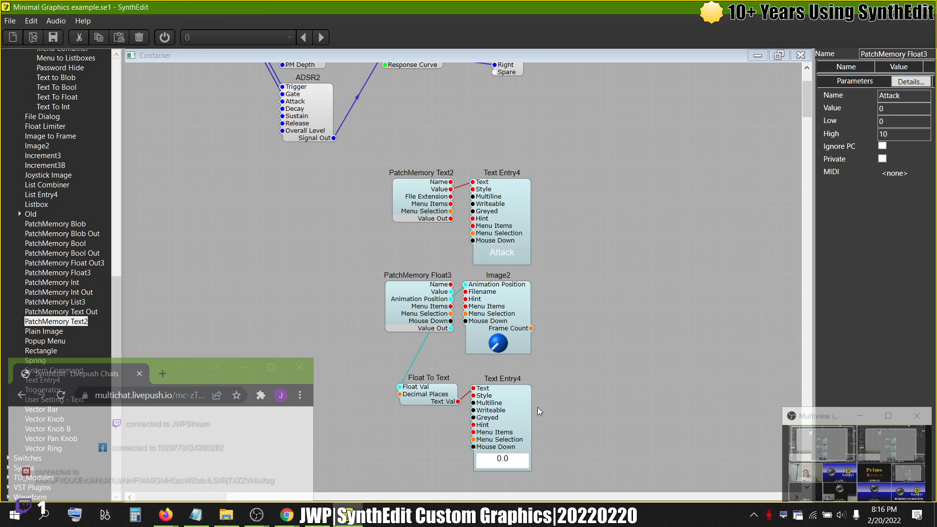
left_click_drag(549, 371, 386, 491)
left_click(514, 414)
left_click_drag(514, 405, 515, 396)
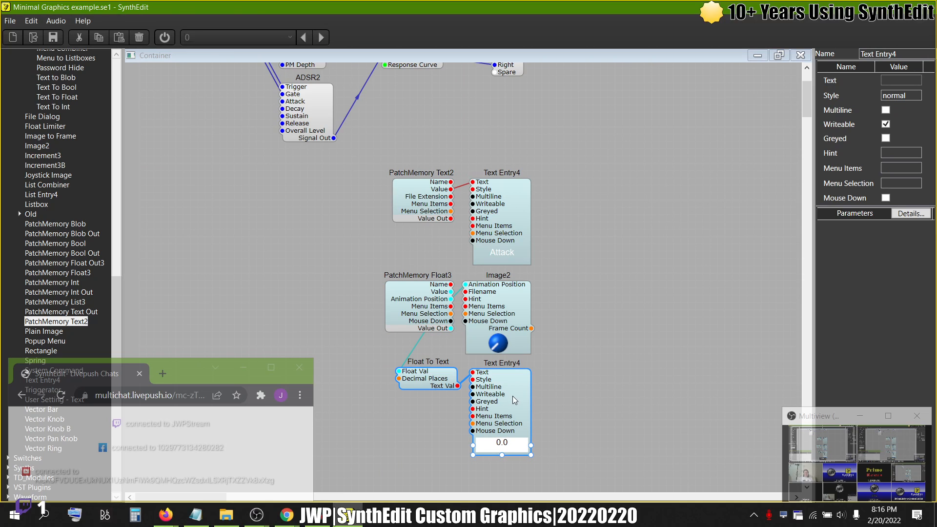
left_click(591, 329)
Open the panel editor to test how the readout follows the Attack knob, and return to the structure
left_click(426, 382)
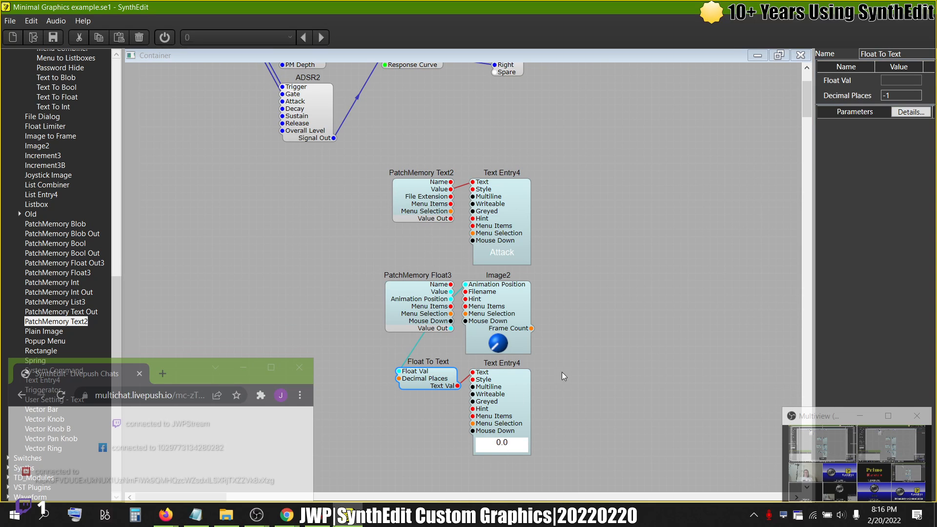
right_click(590, 287)
left_click(608, 360)
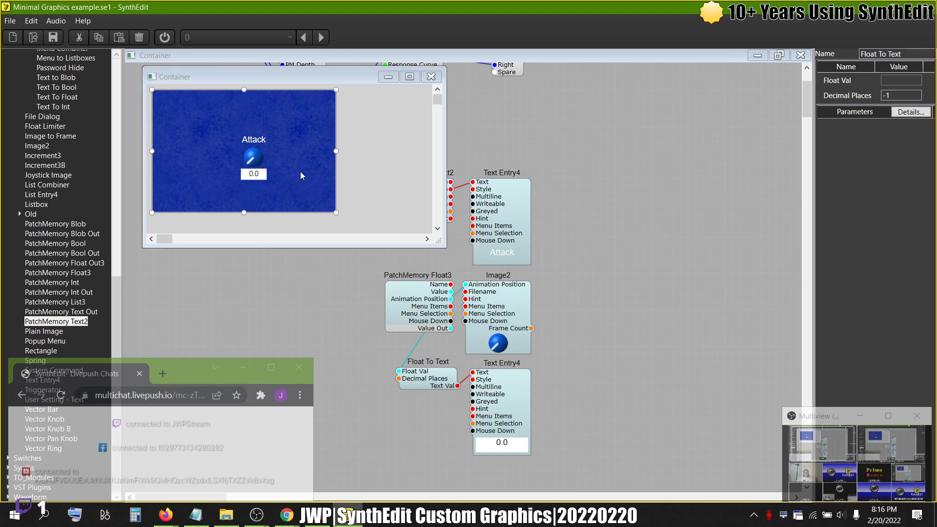
left_click_drag(253, 158, 264, 199)
left_click(652, 325)
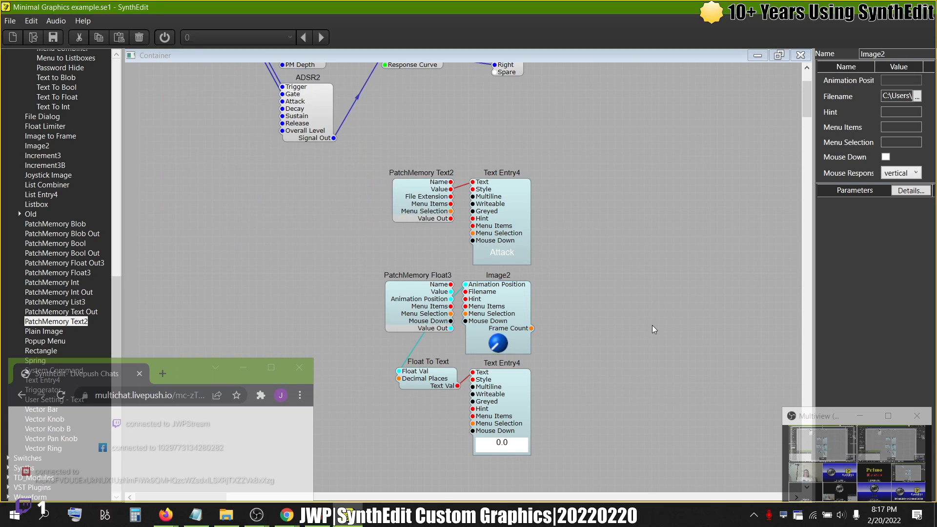
Set the Float To Text module's Decimal Places to 0
left_click(437, 376)
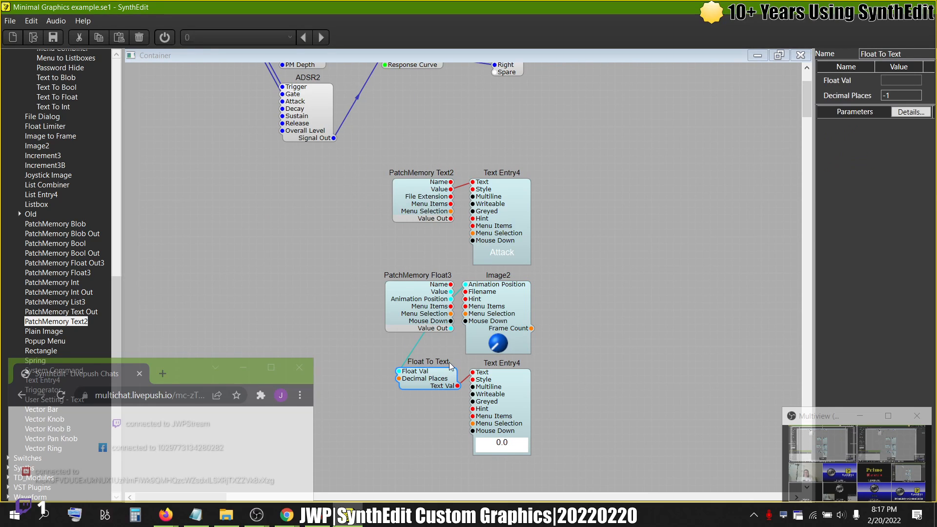
left_click(900, 95)
type("0")
key("Return")
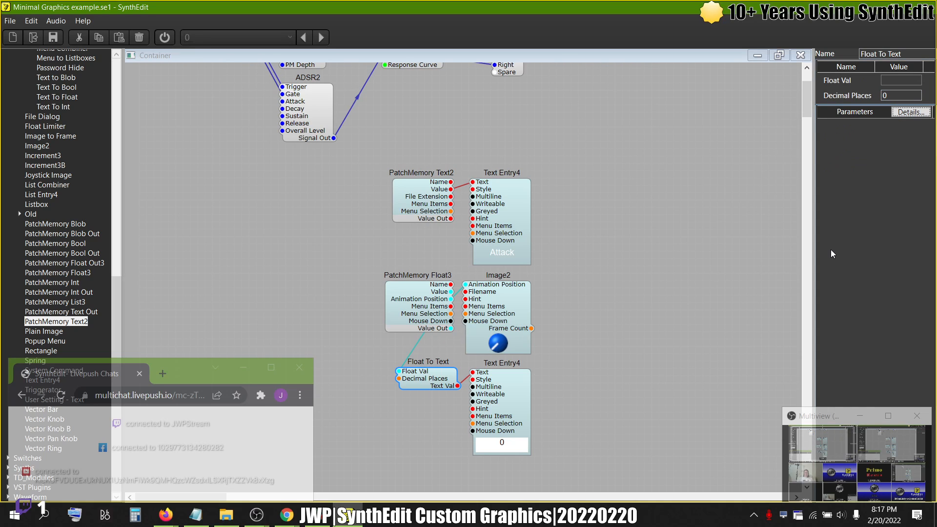
Turn the Attack knob up to a readout of 5 on the panel and inspect the value stored in PatchMemory Float3
right_click(640, 251)
left_click(676, 323)
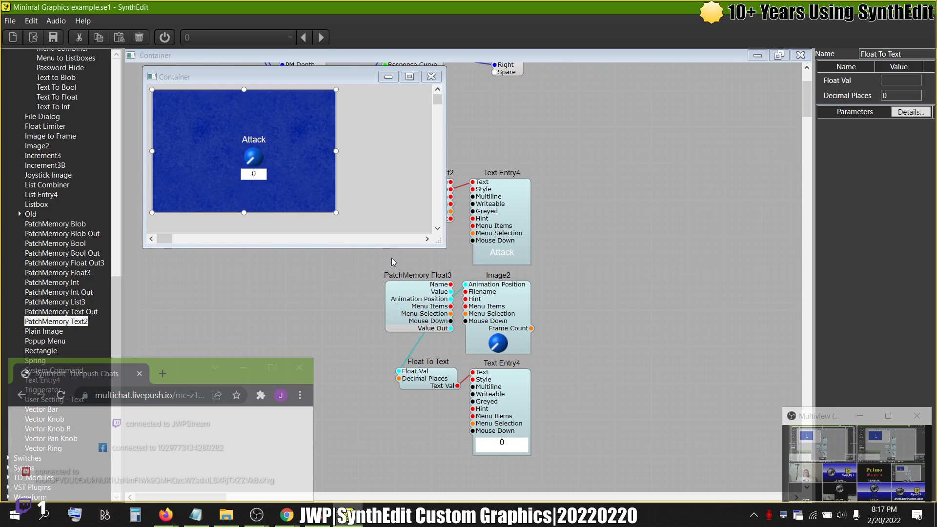
left_click_drag(261, 166, 269, 94)
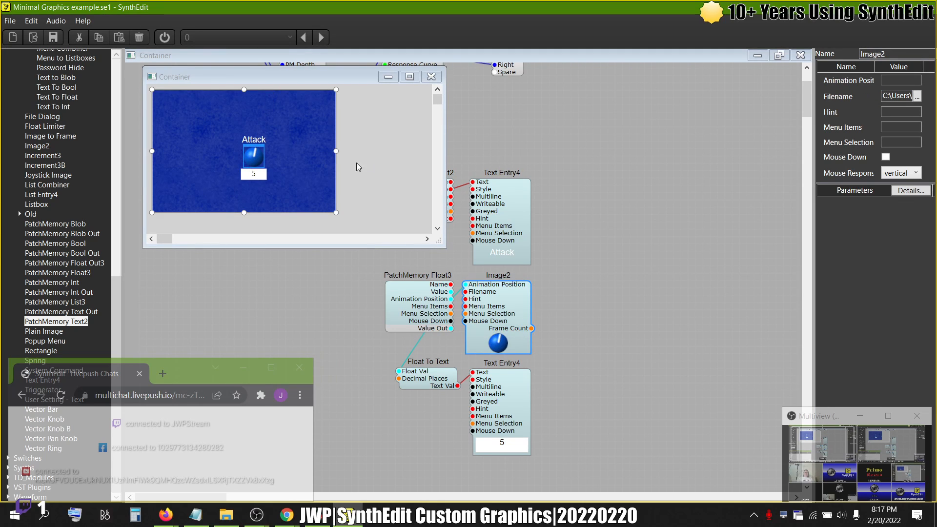
left_click(443, 298)
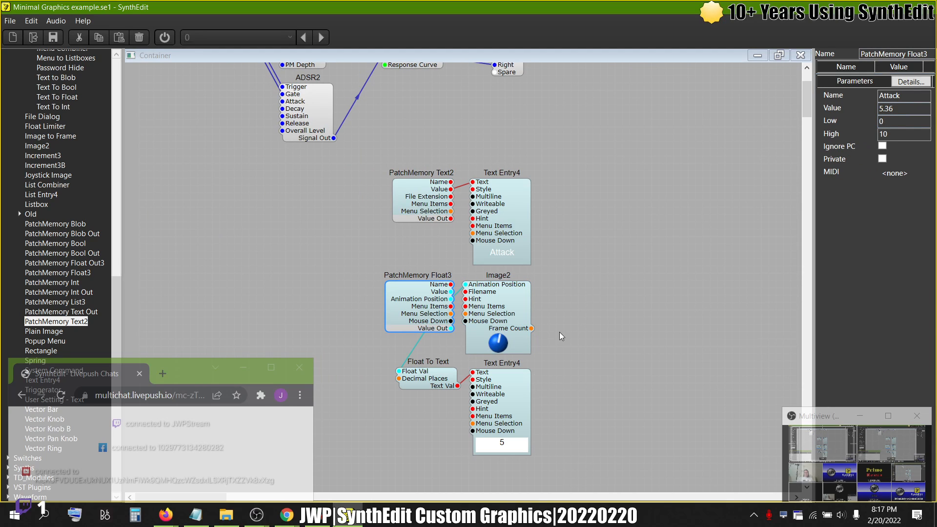
Set Float To Text's Decimal Places to 5 and check the readout on the panel
left_click(444, 384)
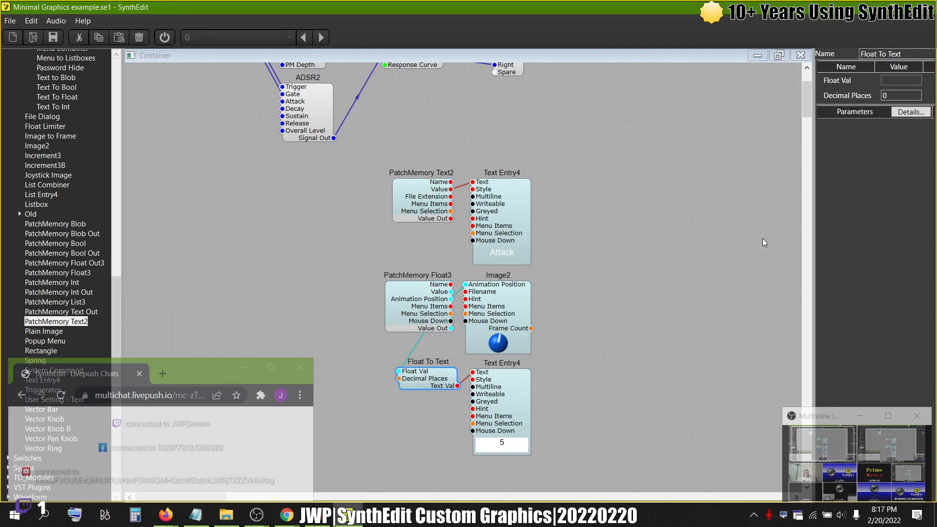
left_click(884, 97)
type("5")
key("Tab")
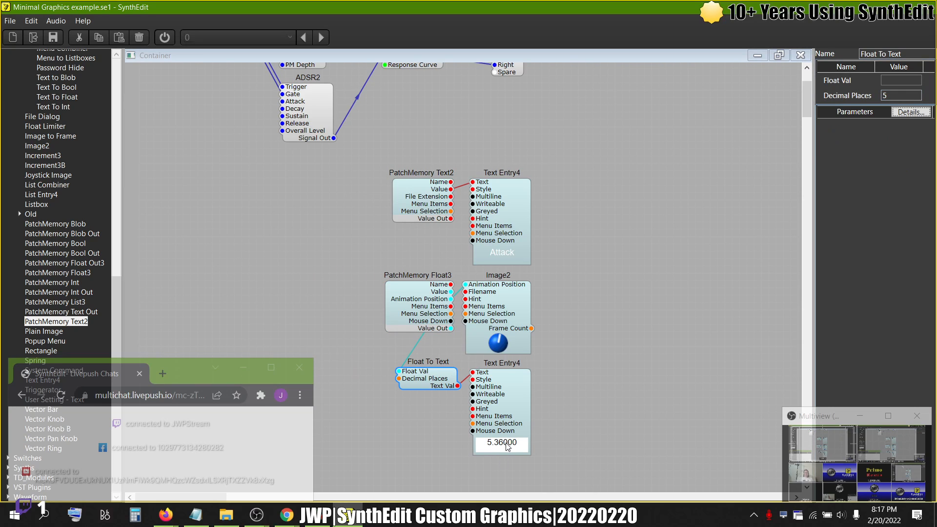
right_click(589, 297)
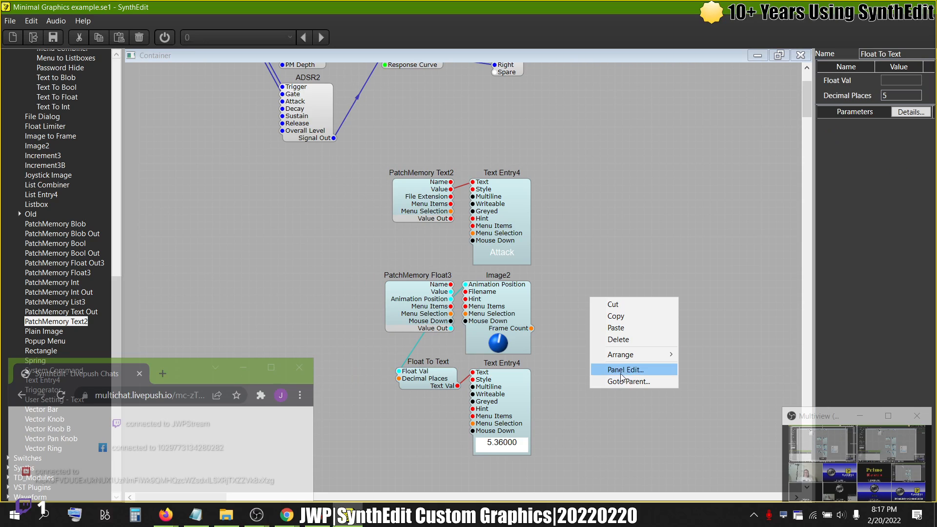
left_click(621, 369)
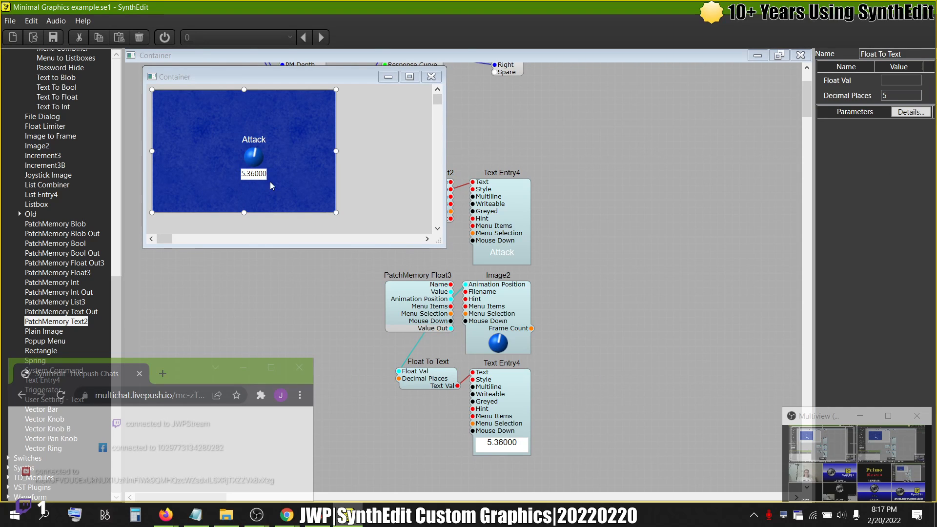
left_click(436, 77)
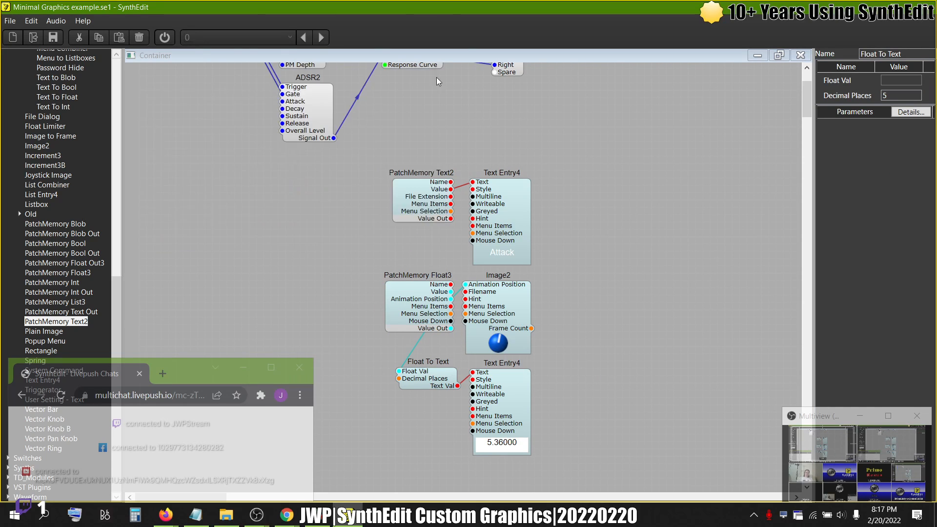
Set Float To Text's Decimal Places back to -1
left_click(900, 96)
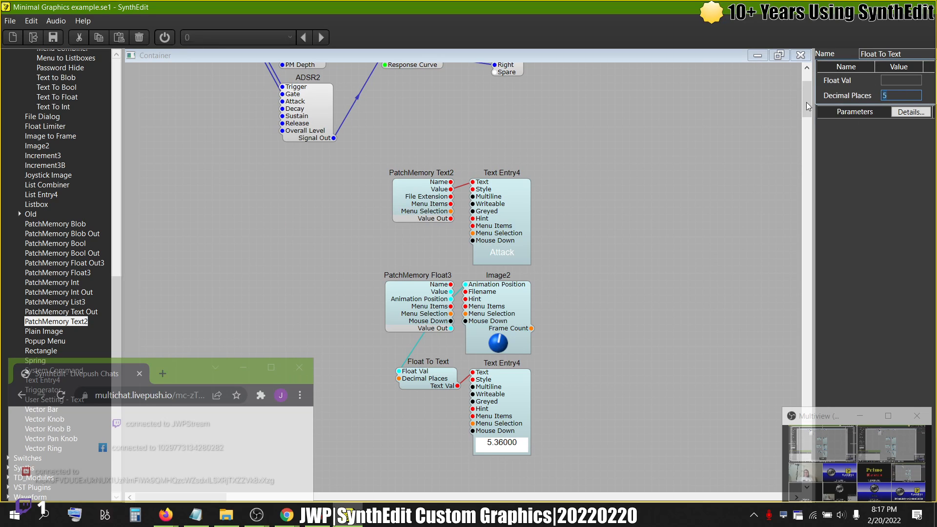
type("-1")
key("Tab")
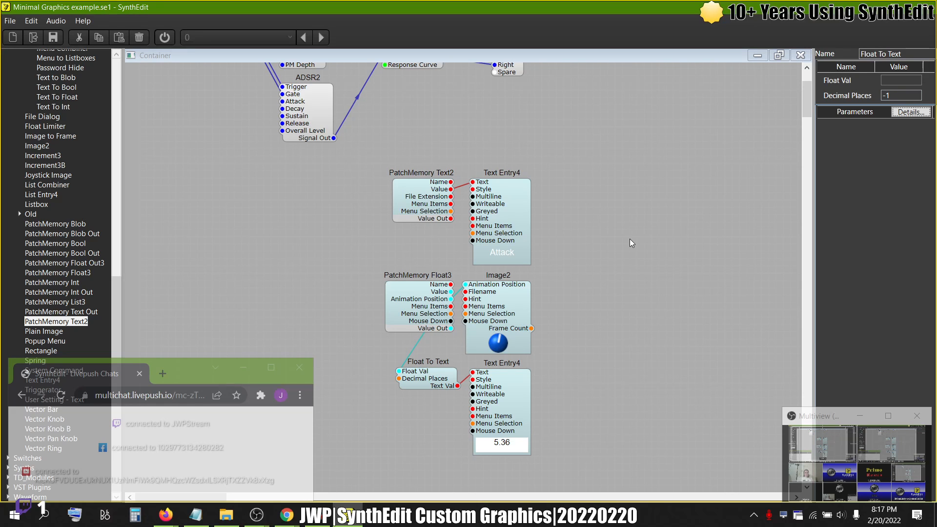
scroll(511, 176, "up", 3)
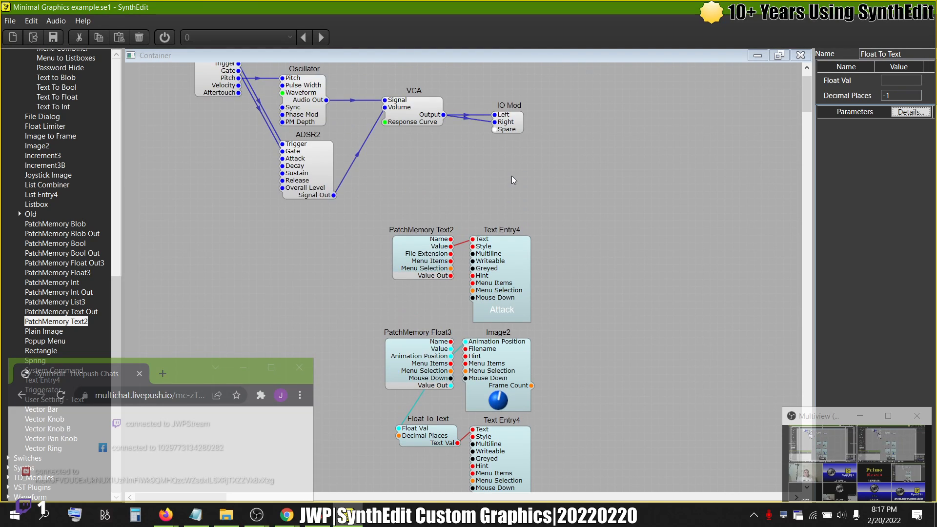
Containerize the Attack label, image knob and numeric readout modules below the synth together
scroll(511, 176, "up", 1)
scroll(511, 175, "down", 4)
left_click_drag(569, 137, 362, 457)
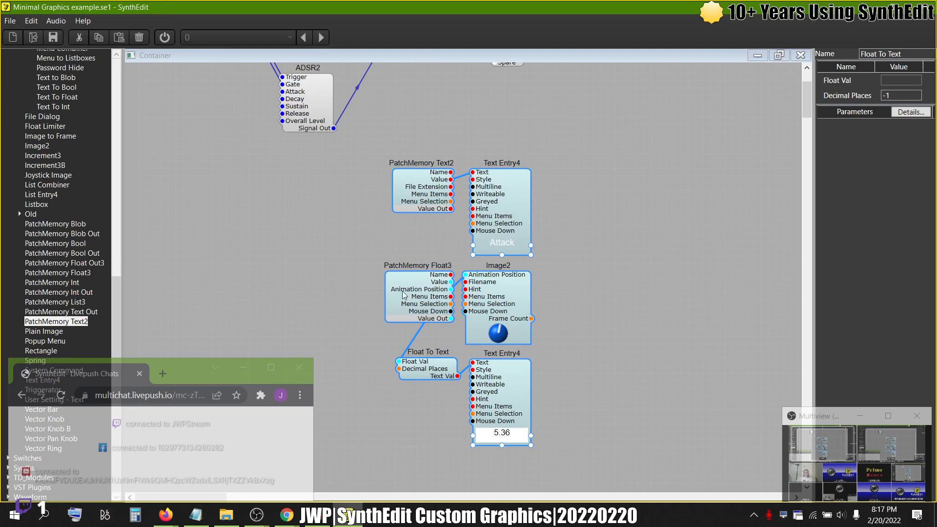
right_click(501, 196)
mouse_move(529, 266)
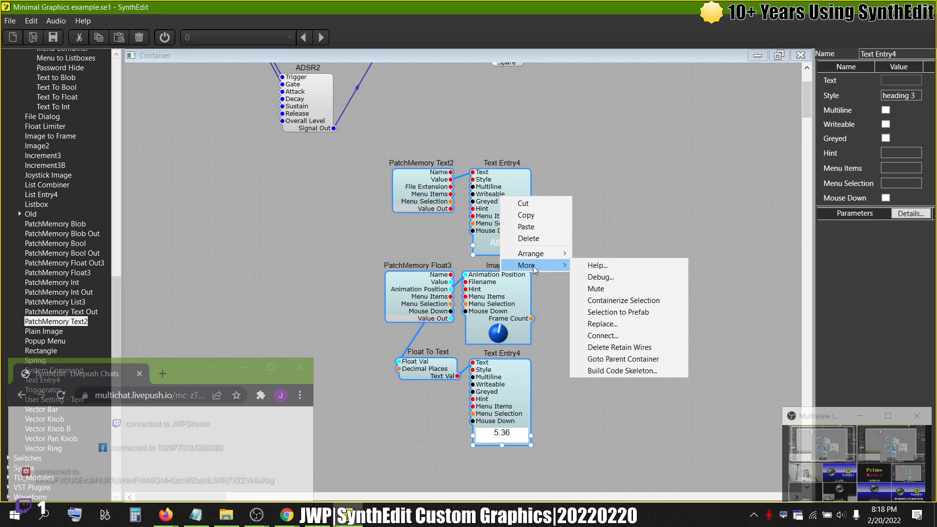
left_click(613, 301)
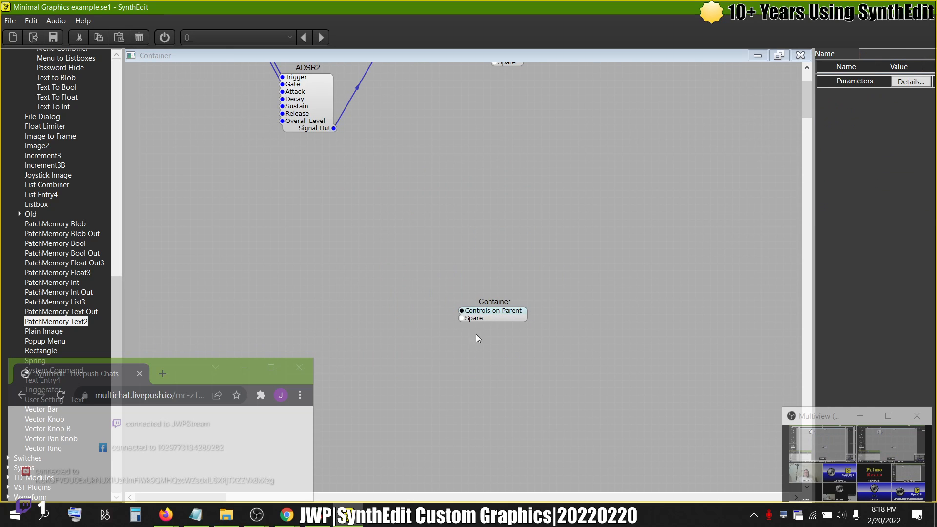
Reposition the new container, enable its Controls on Module option and turn its Attack knob down to 0
left_click_drag(490, 309, 398, 229)
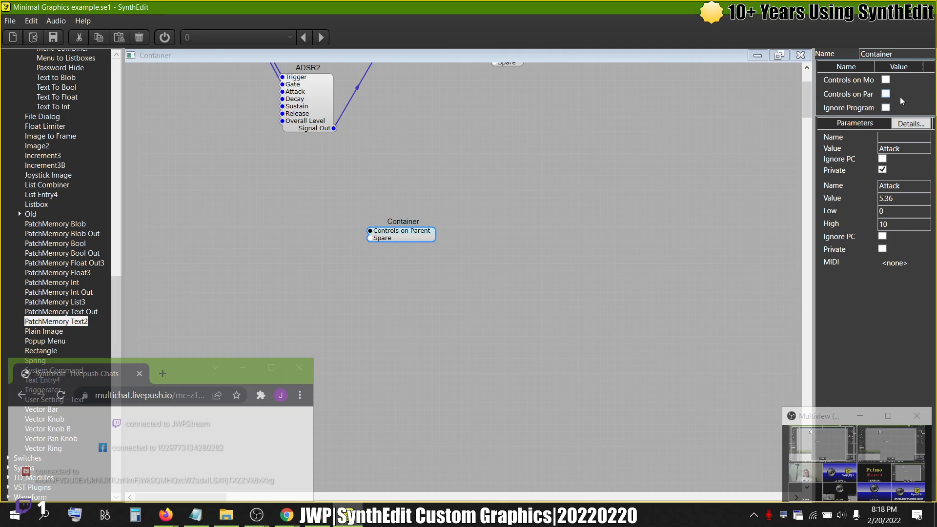
left_click(885, 80)
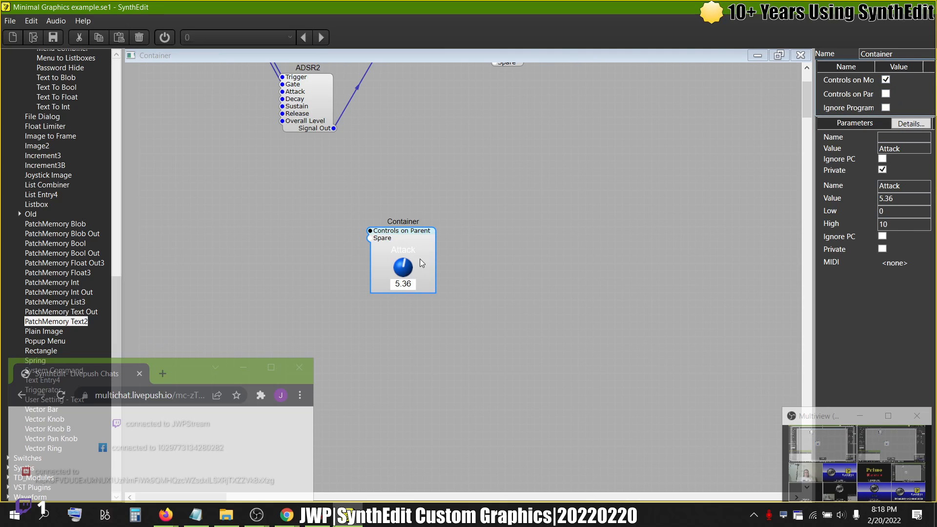
left_click_drag(405, 265, 462, 361)
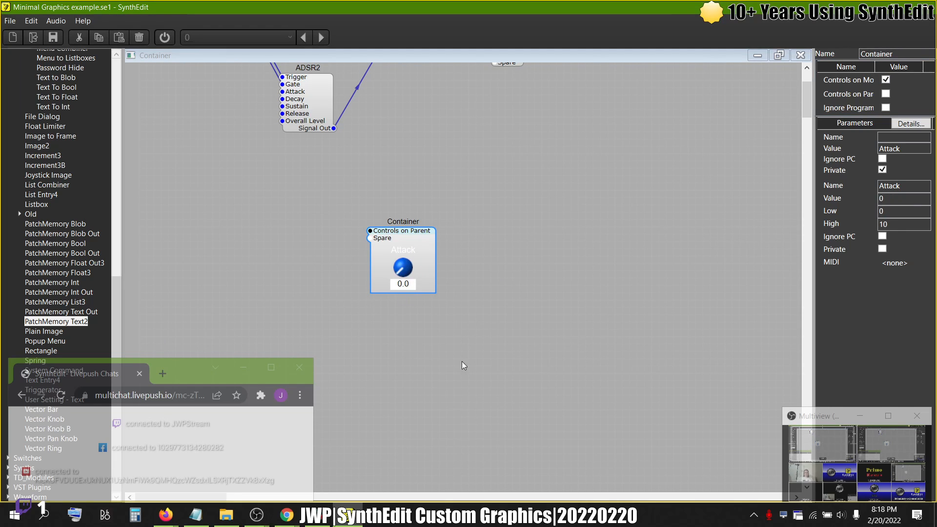
Enable Controls on Parent for the container and place its Attack control in the right half of the parent's blue panel
right_click(498, 206)
left_click(537, 274)
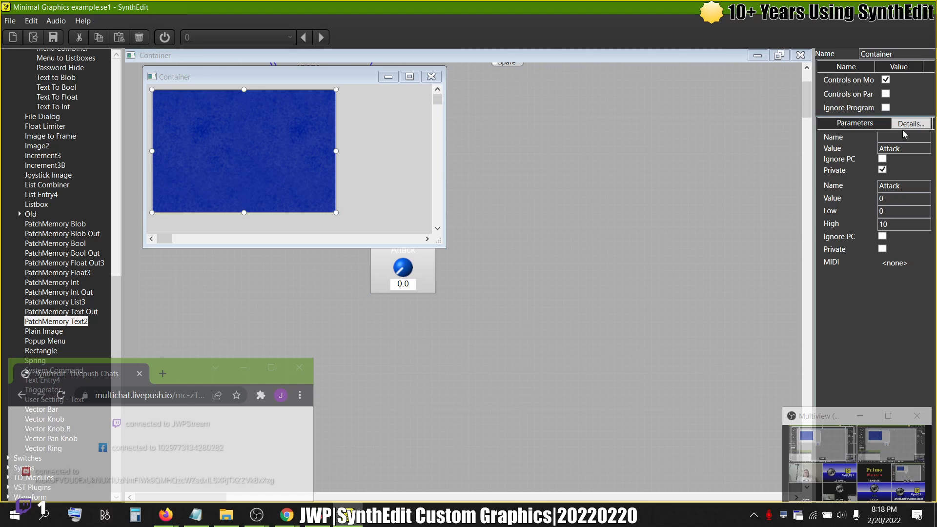
left_click(885, 93)
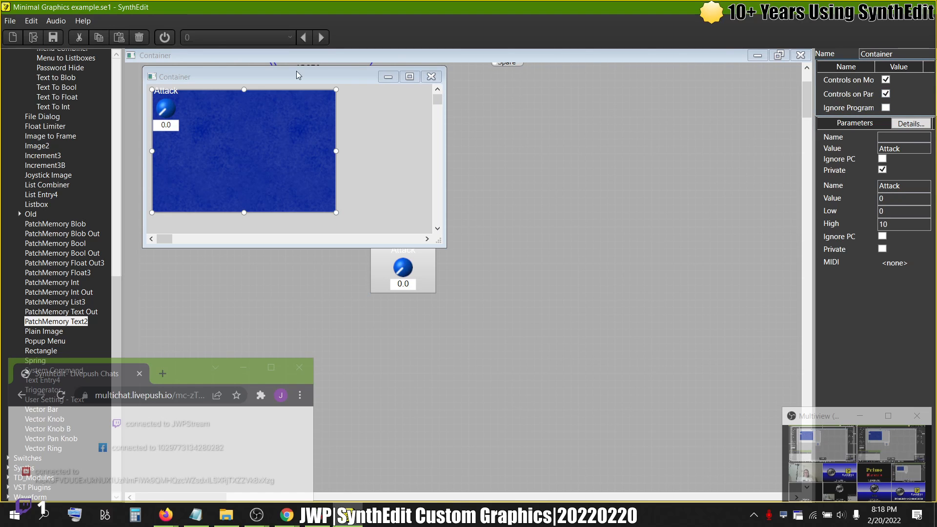
left_click(180, 91)
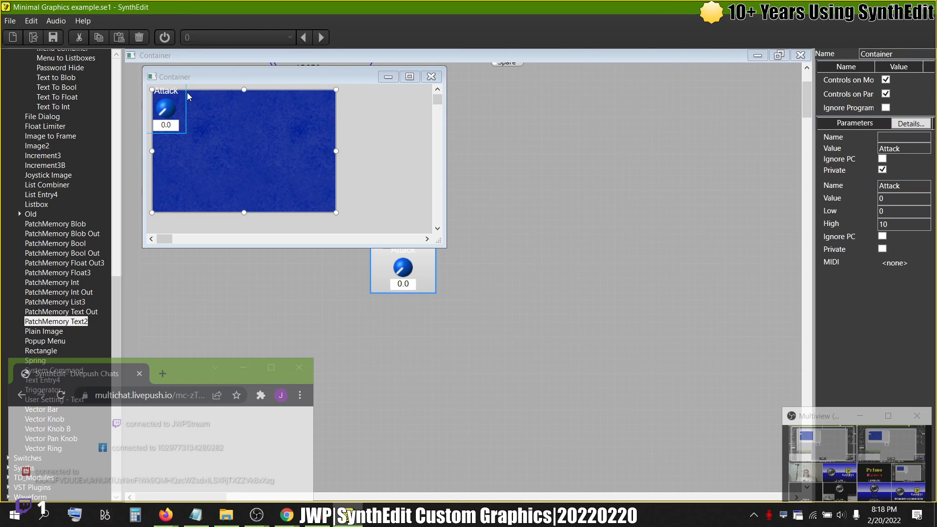
left_click_drag(186, 93, 303, 153)
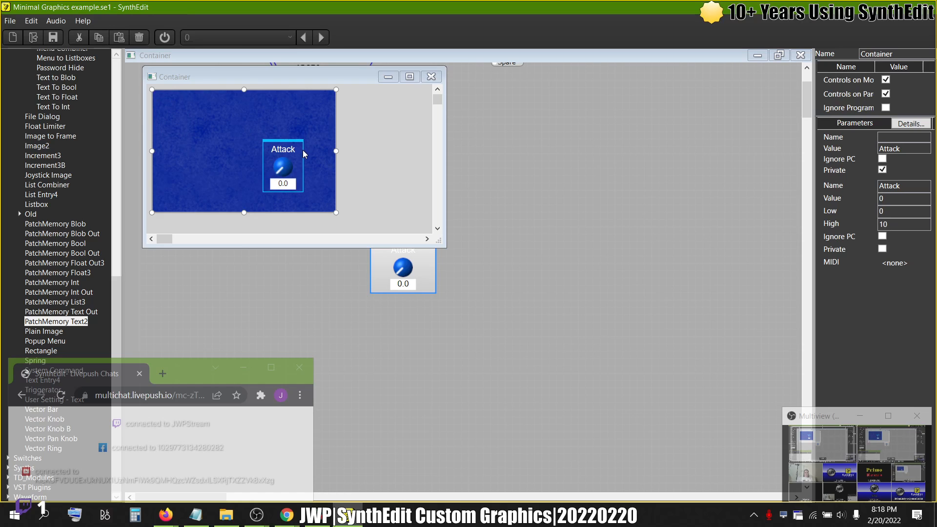
Compare the Attack control's layout in the container's own panel with its layout in the parent panel
left_click(494, 204)
right_click(408, 242)
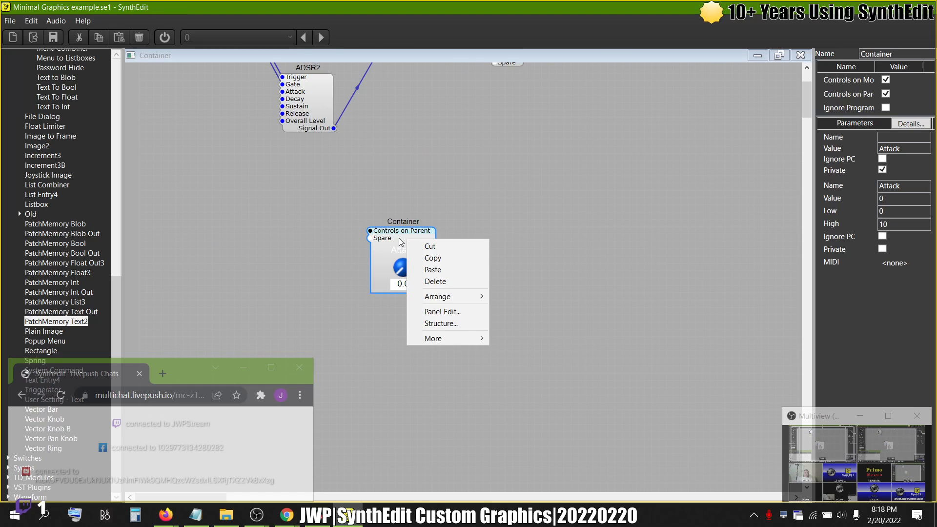
key("Escape")
right_click(408, 236)
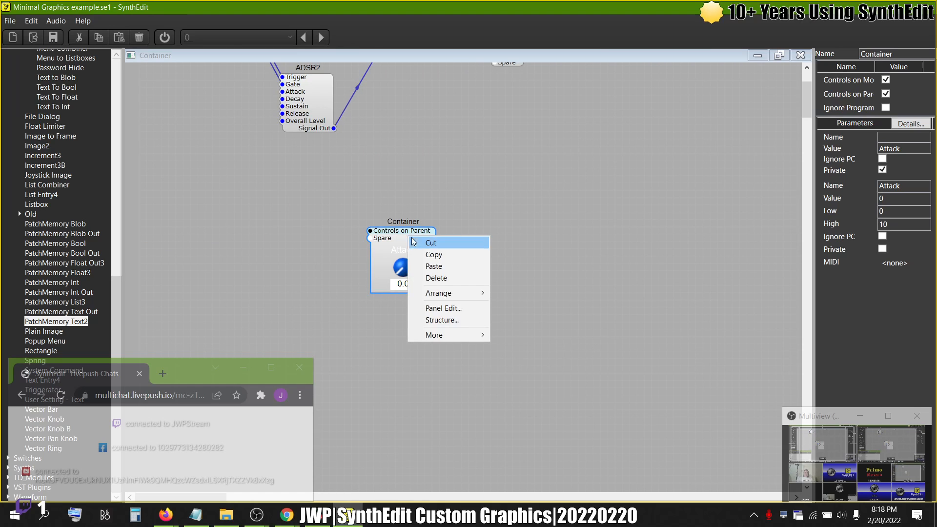
left_click(439, 308)
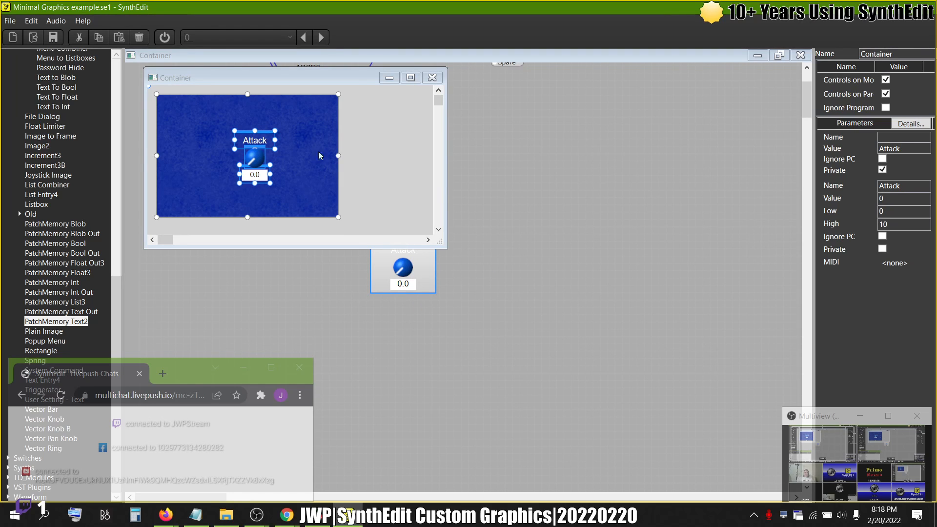
left_click(431, 77)
right_click(547, 216)
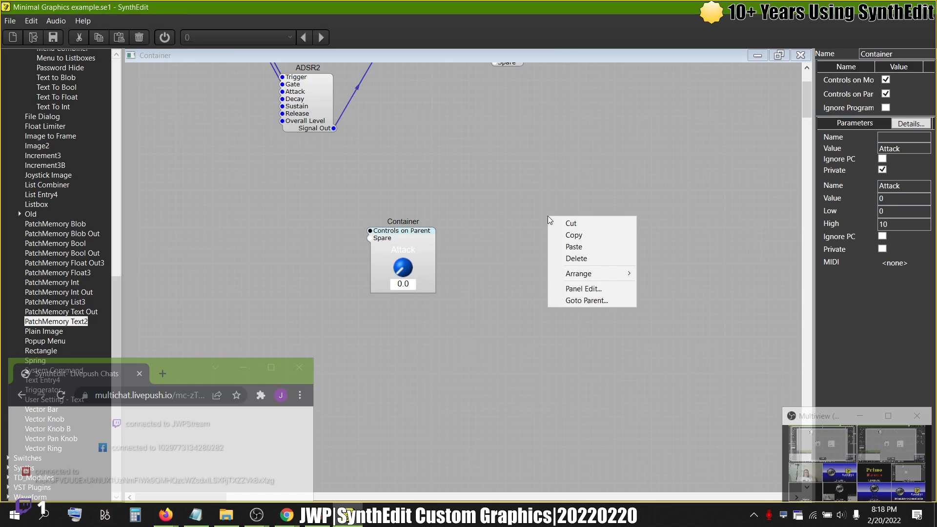
left_click(578, 288)
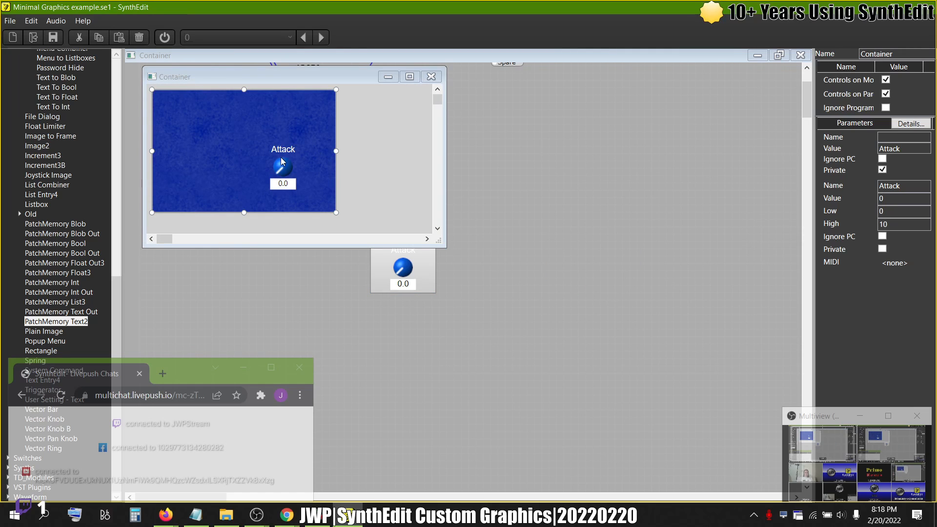
left_click(432, 77)
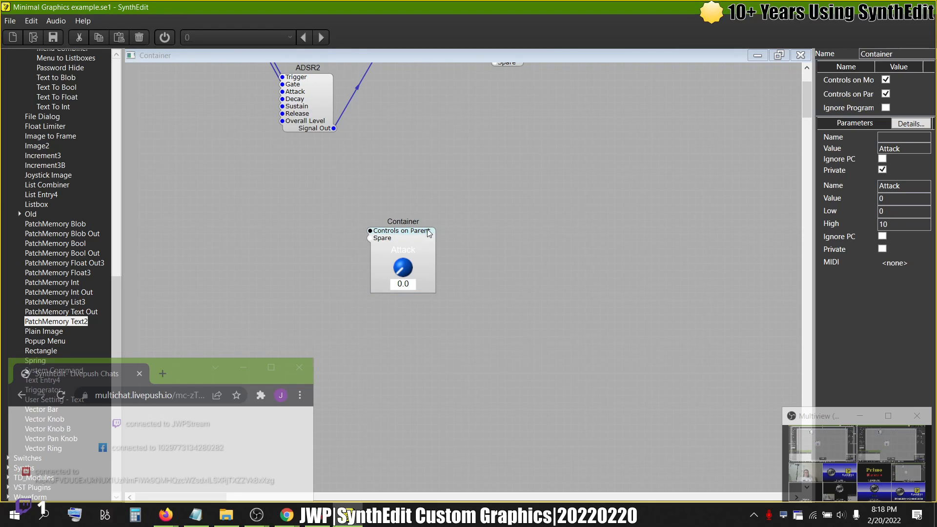
In the container's own panel, move the Attack label, knob and readout together into the blue panel's upper-left corner
right_click(412, 242)
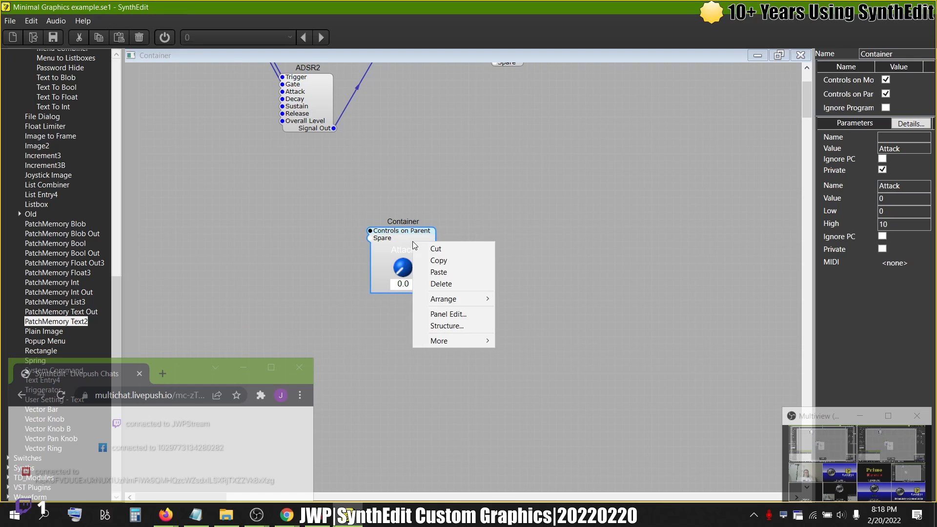
left_click(440, 315)
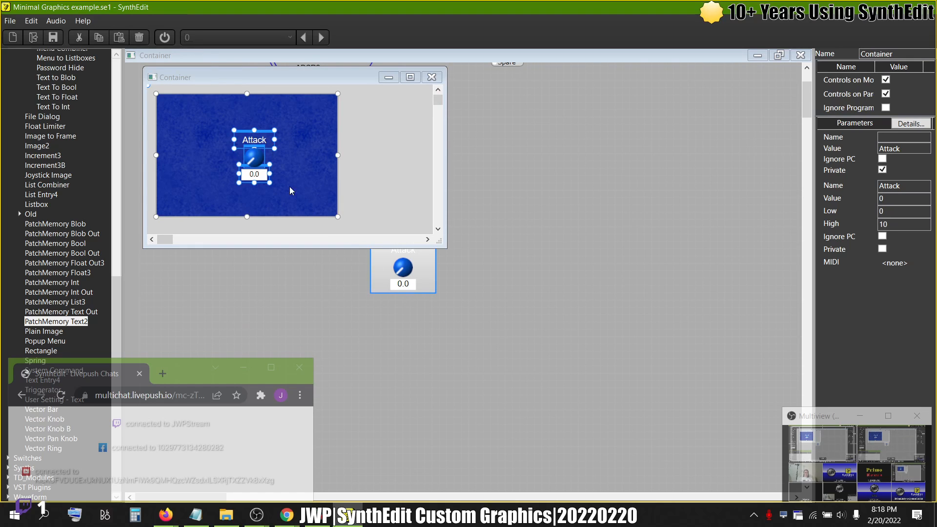
left_click_drag(296, 86, 591, 150)
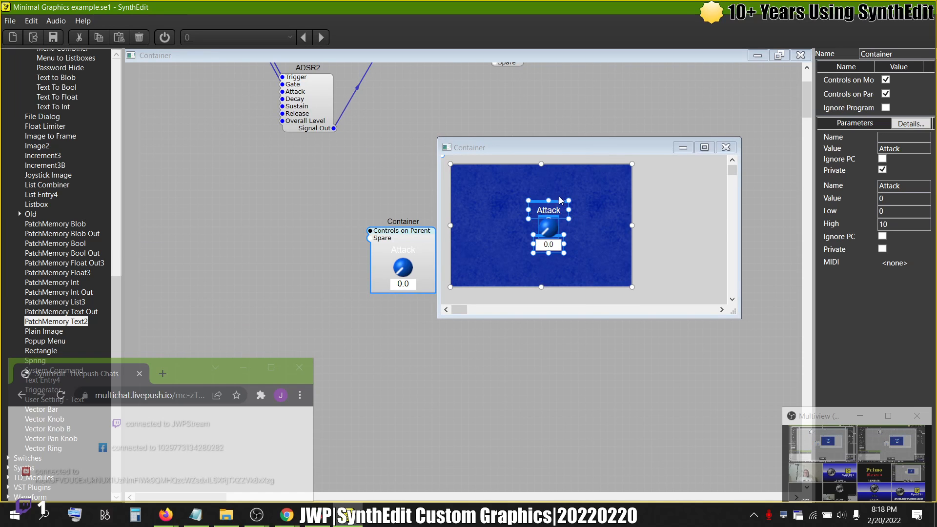
left_click_drag(559, 200, 483, 167)
left_click(523, 199)
left_click_drag(562, 247, 491, 173)
left_click_drag(559, 243, 491, 187)
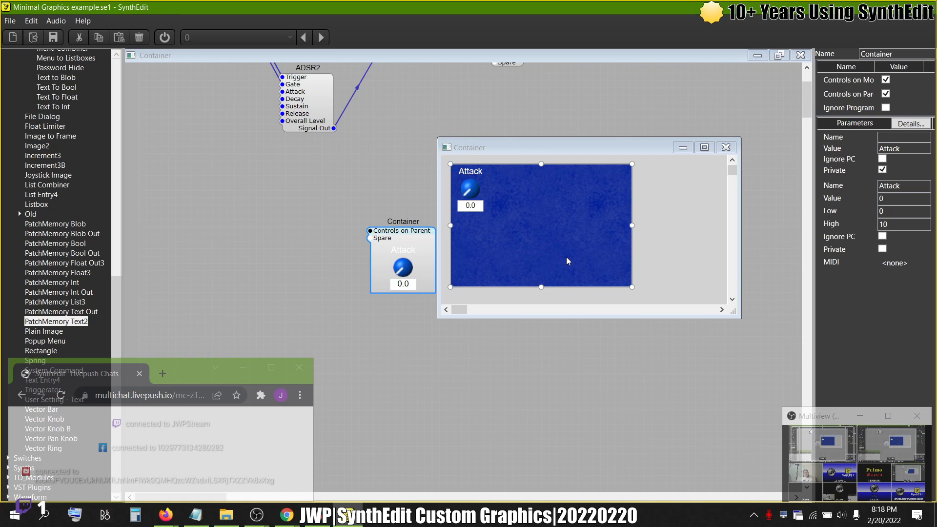
key("ctrl+a")
left_click(726, 147)
In the parent panel, move the whole Attack control as one unit to the blue panel's lower-left area
right_click(455, 203)
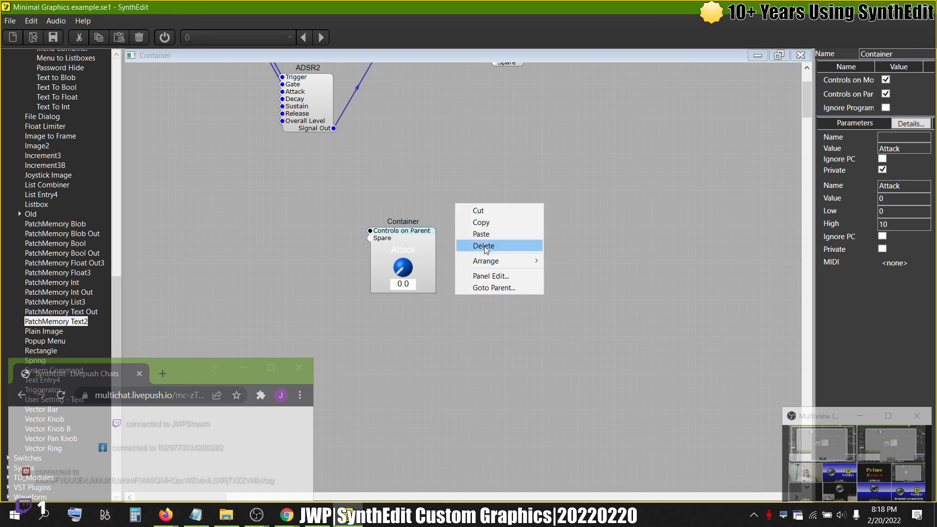
left_click(493, 276)
left_click(209, 128)
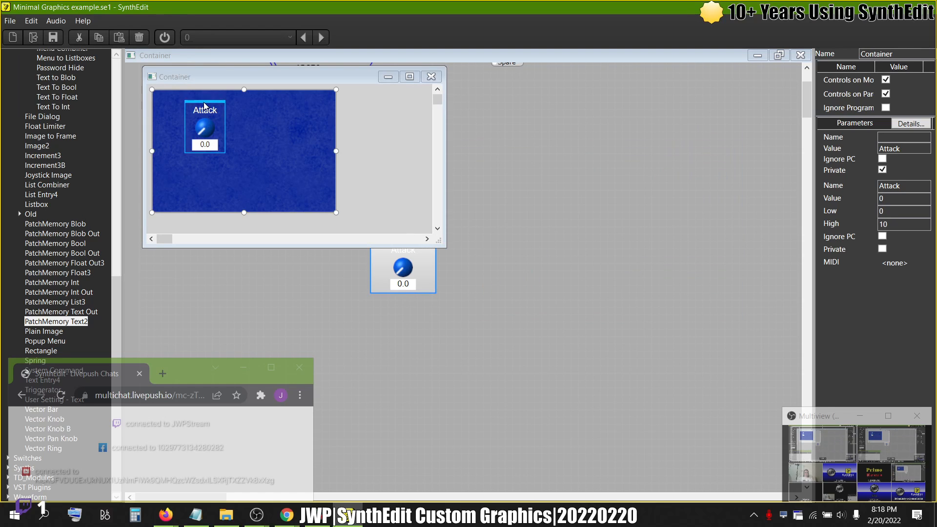
left_click_drag(202, 104, 182, 152)
left_click(431, 160)
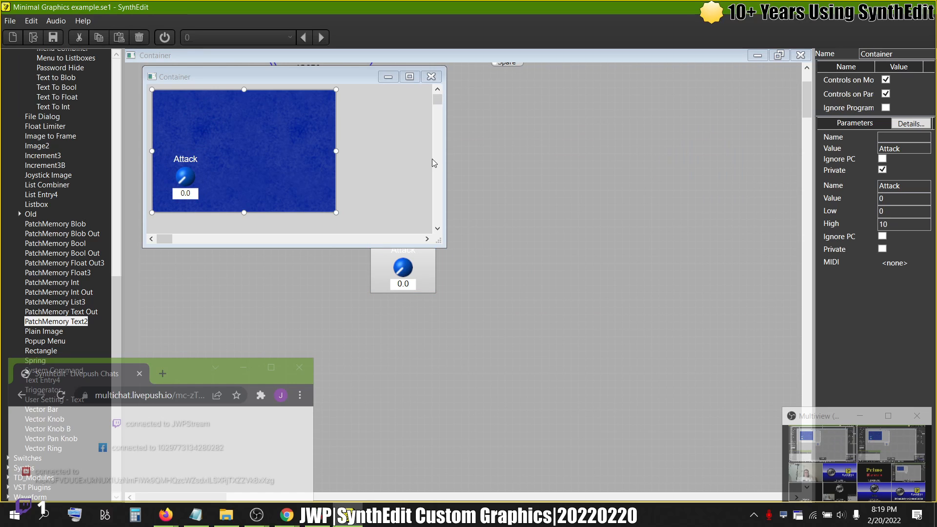
left_click(431, 77)
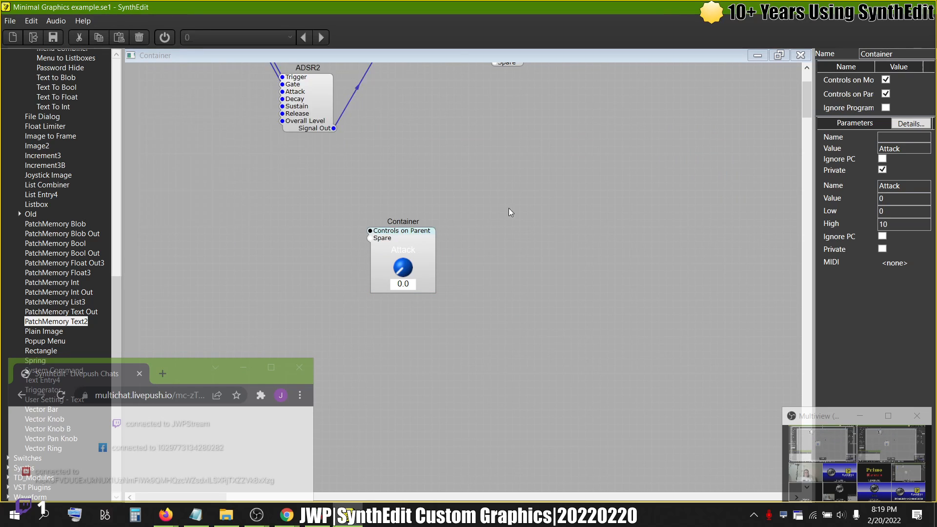
Inside the container, delete the first IO Mod and connect PatchMemory Float3's Value Out to the remaining IO Mod's Spare pin
double_click(423, 236)
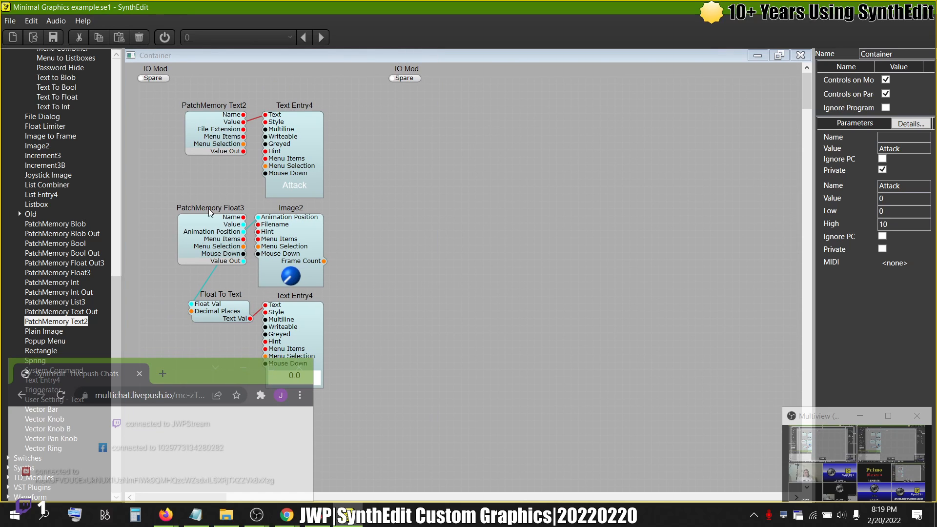
left_click(159, 80)
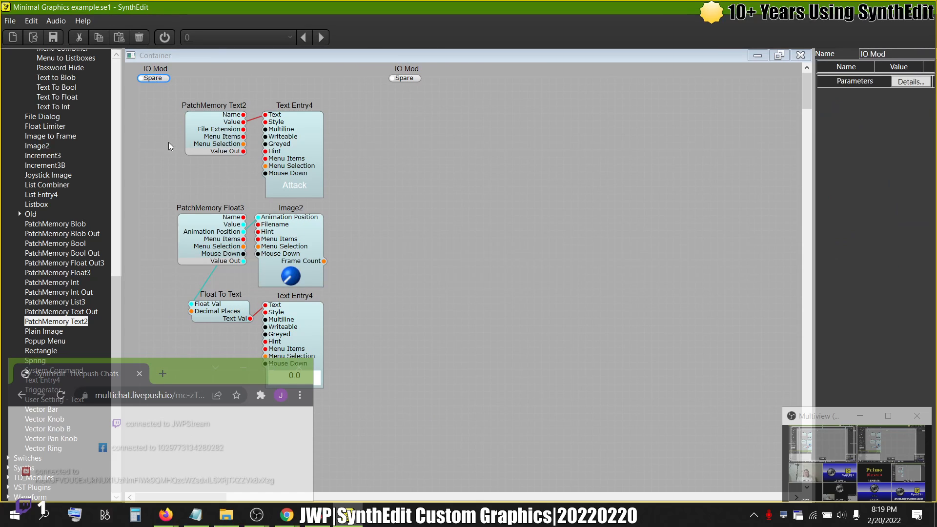
key("Delete")
left_click_drag(243, 261, 391, 80)
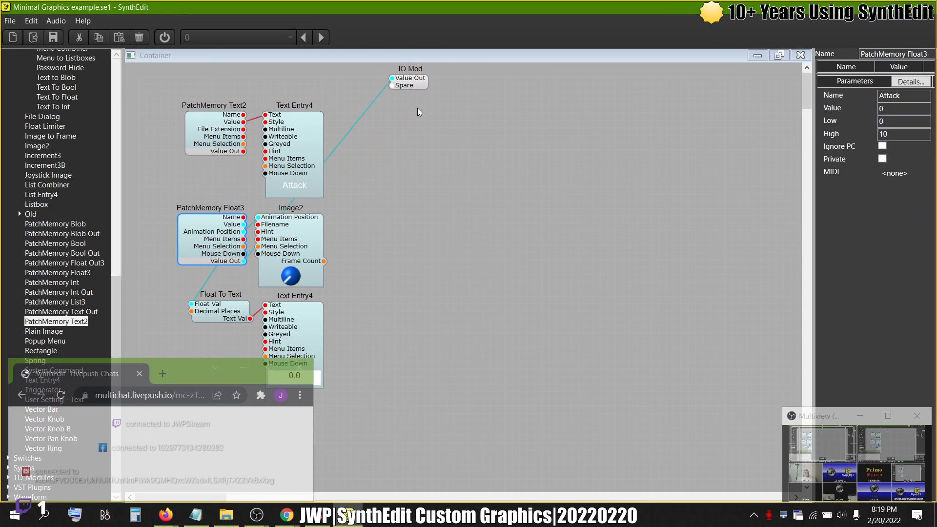
left_click(796, 57)
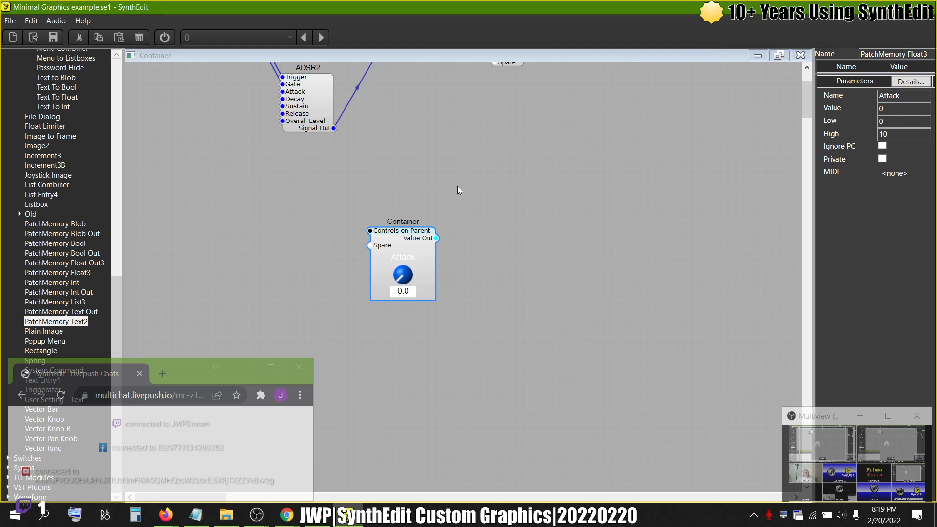
Reopen the container's structure and set the wire from PatchMemory Float3's Value Out to the IO Mod to Curvey
double_click(416, 242)
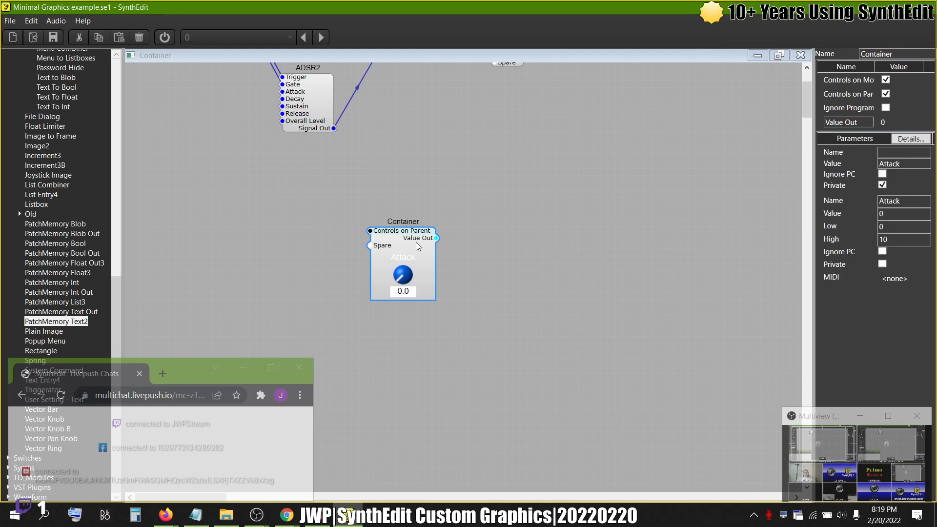
left_click(356, 126)
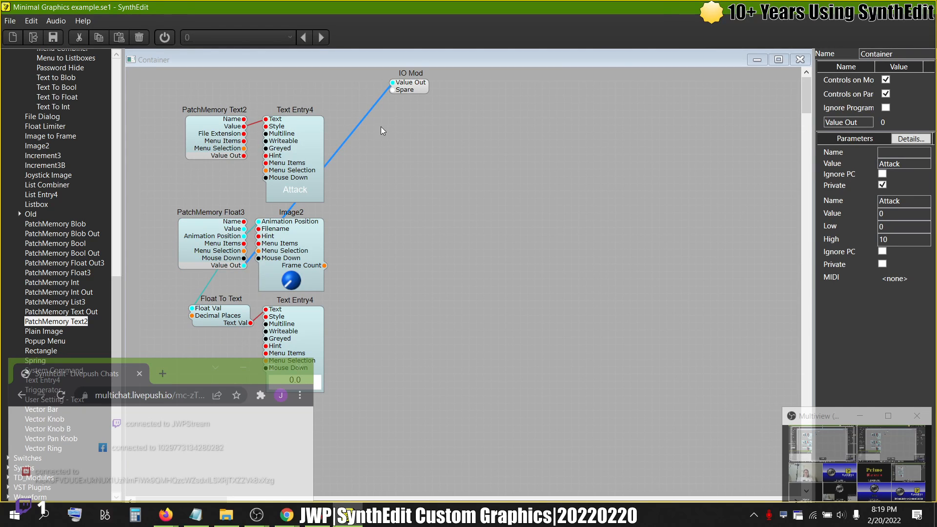
right_click(350, 133)
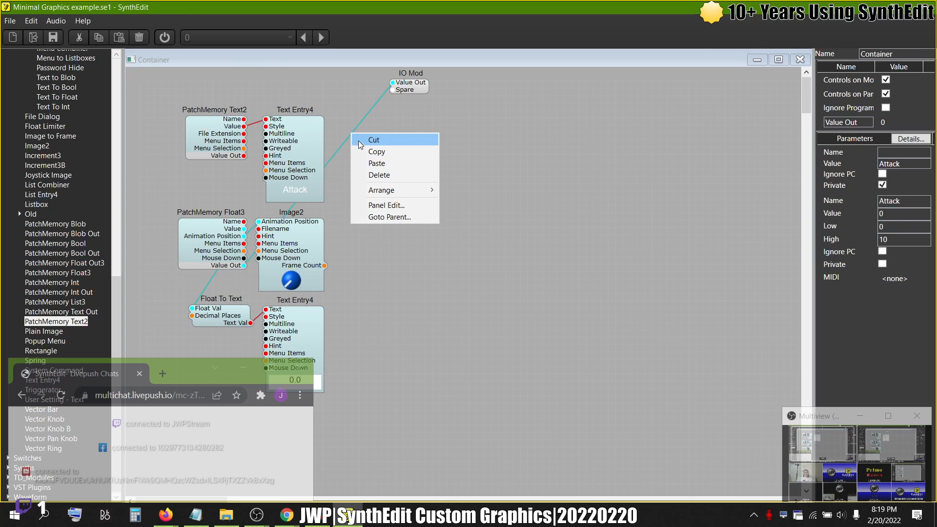
left_click(361, 123)
right_click(362, 123)
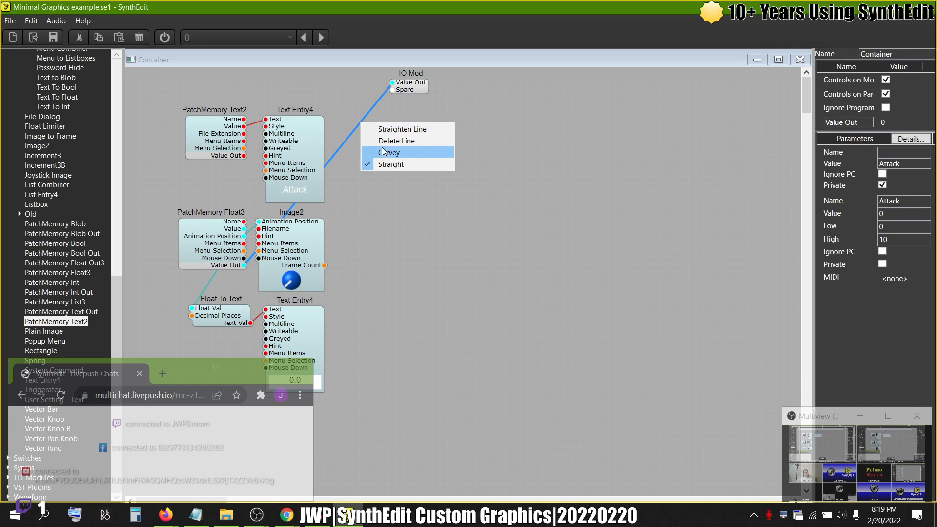
left_click(384, 151)
Try to straighten the wire from PatchMemory Float3's Value Out to the IO Mod
right_click(352, 114)
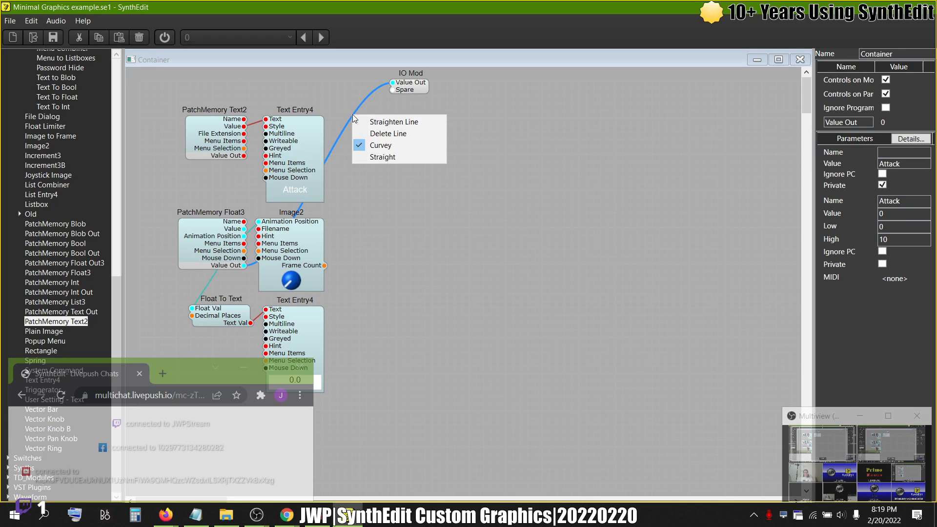
left_click(361, 122)
right_click(356, 114)
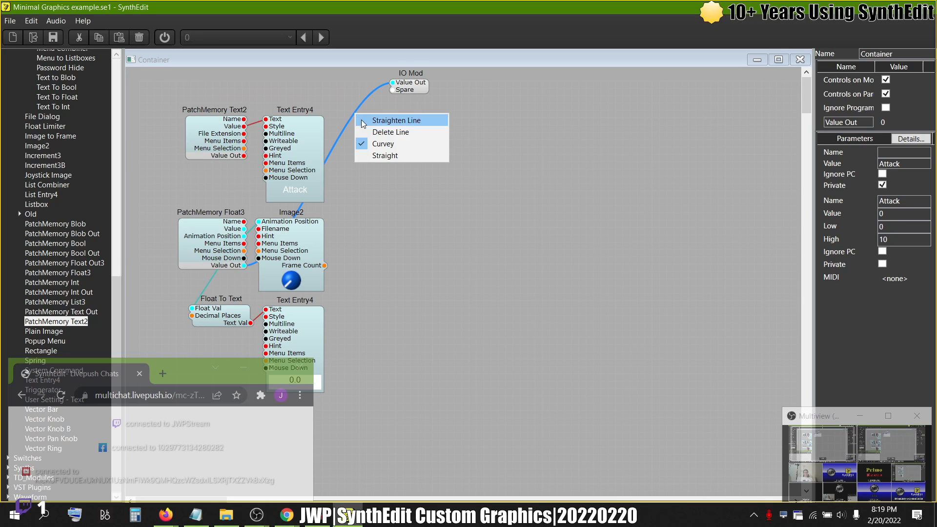
left_click(359, 118)
right_click(352, 113)
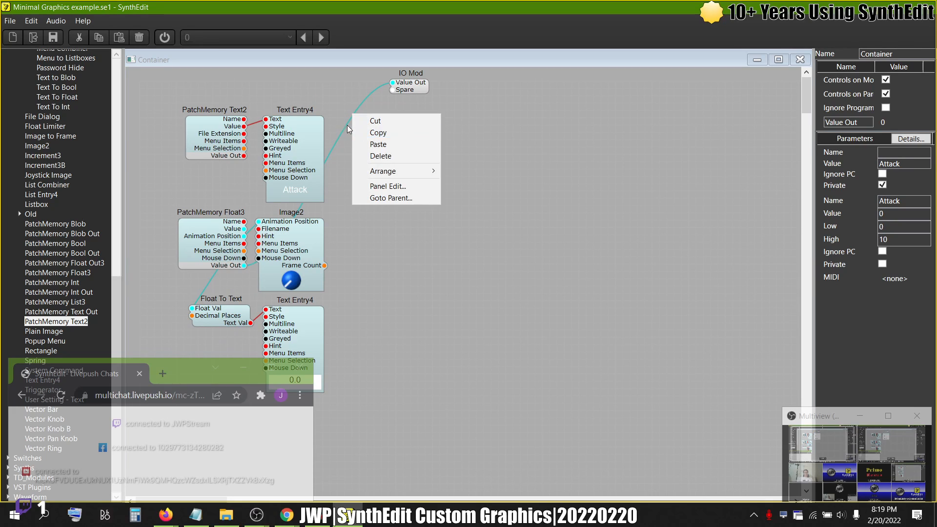
Delete the wire from PatchMemory Float3's Value Out to the IO Mod and close the knob container's structure
right_click(347, 126)
left_click(382, 146)
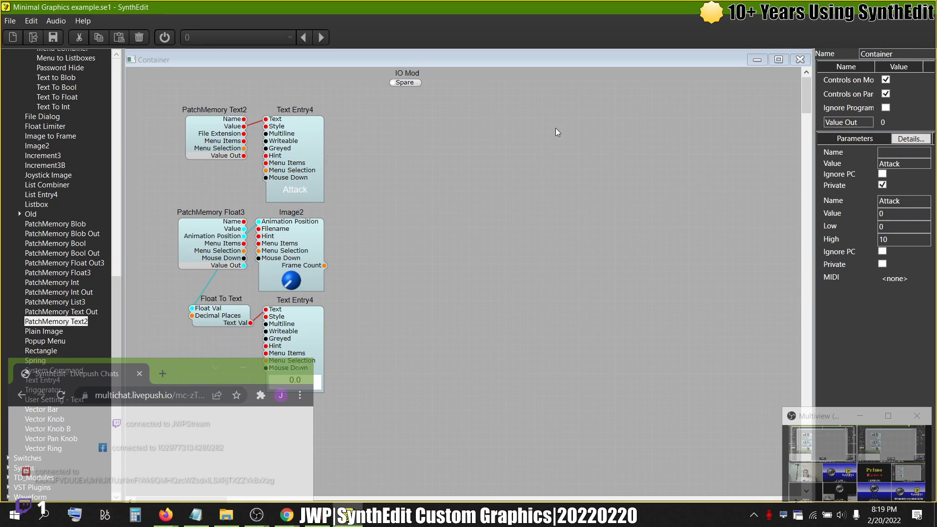
left_click(800, 59)
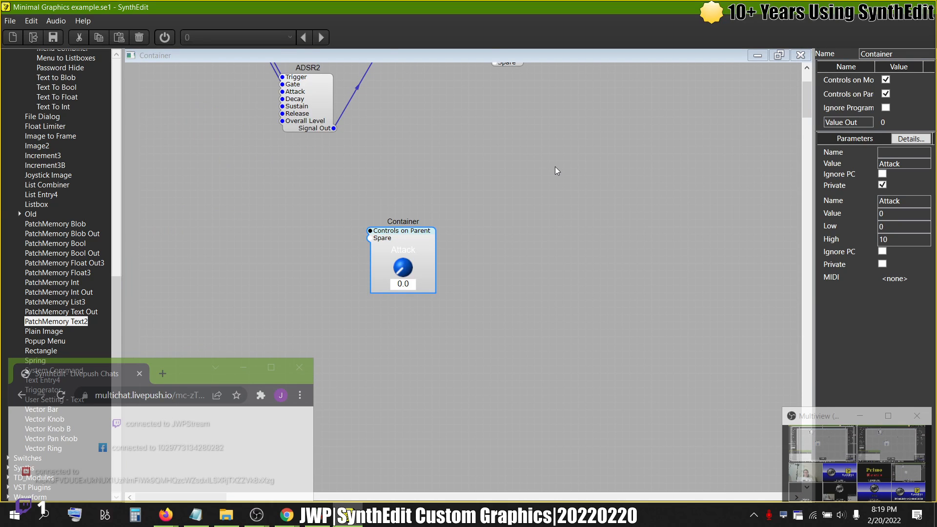
Connect ADSR2's Attack pin to the knob container's Spare pin and place the container below and left of ADSR2
left_click_drag(413, 260, 266, 215)
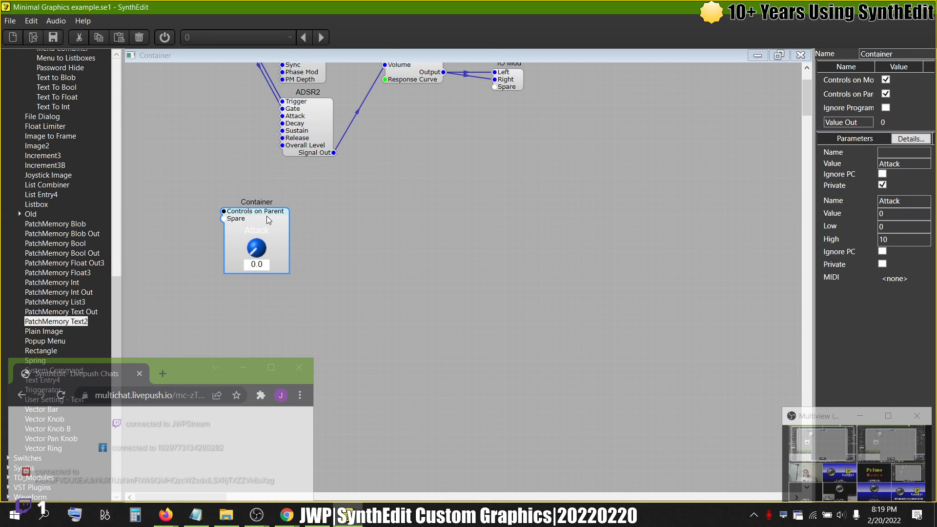
left_click(283, 119)
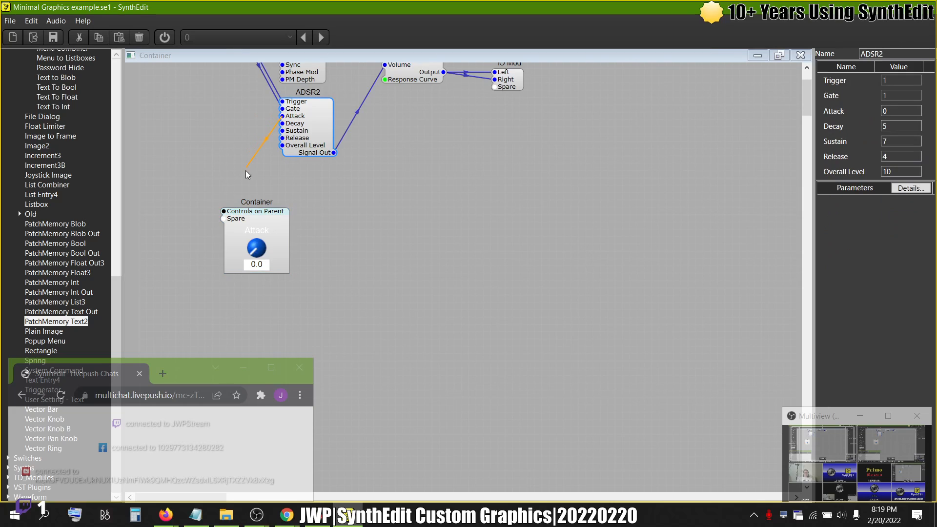
left_click_drag(245, 171, 209, 174)
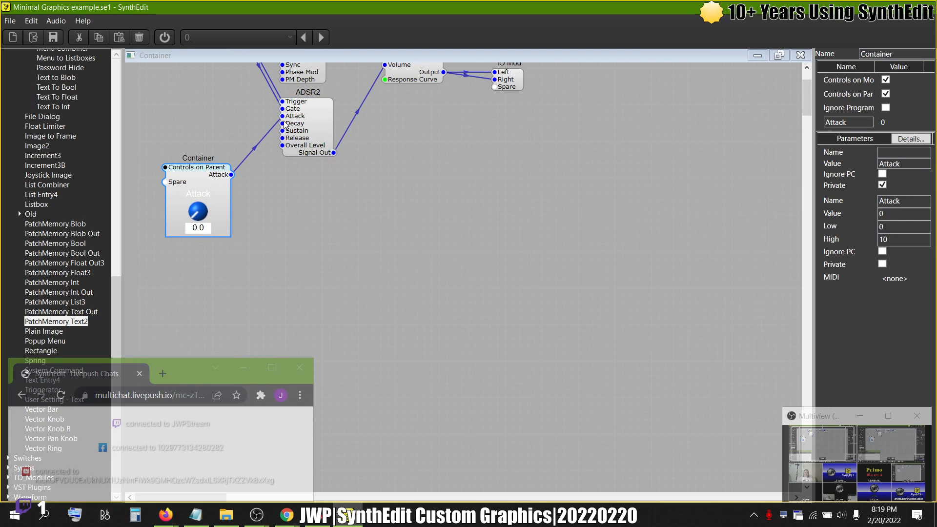
Inside the knob container, connect PatchMemory Float3's Value Out to the IO Mod's Attack pin, then return to the parent structure
double_click(220, 176)
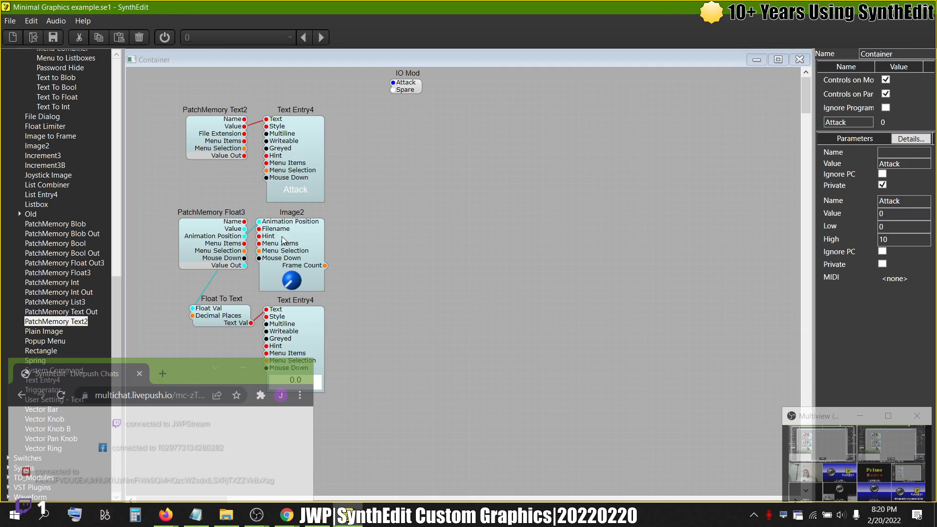
left_click_drag(244, 265, 415, 118)
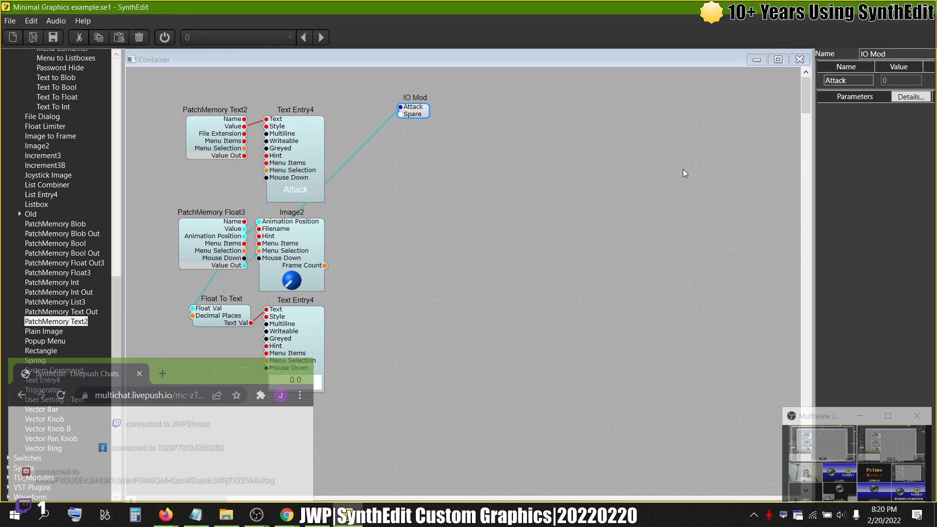
left_click(800, 59)
scroll(291, 242, "up", 3)
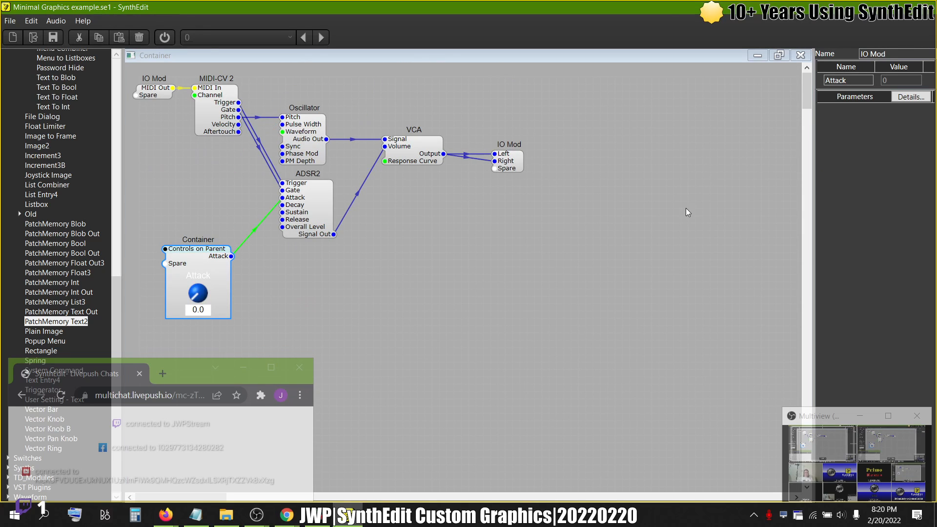
Return to the Main structure and cut the Keyboard module from it
left_click(800, 55)
left_click(238, 183)
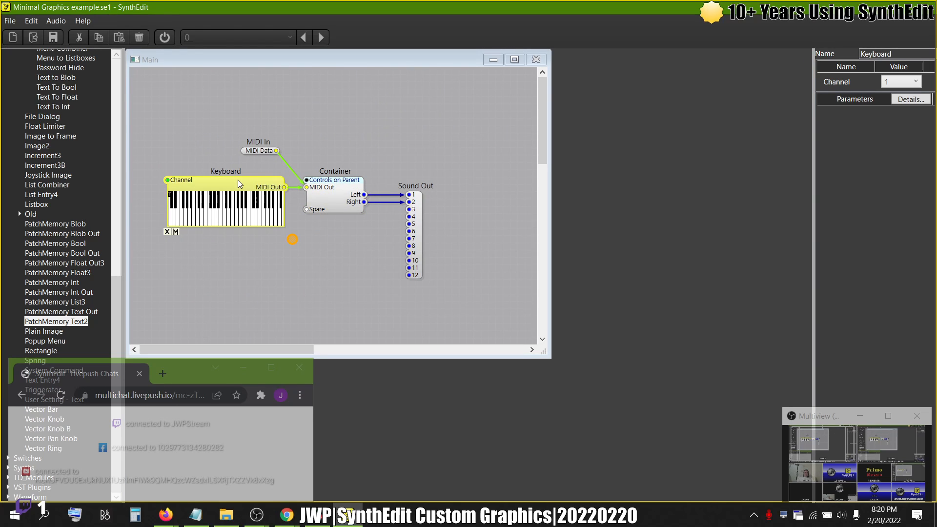
key("Delete")
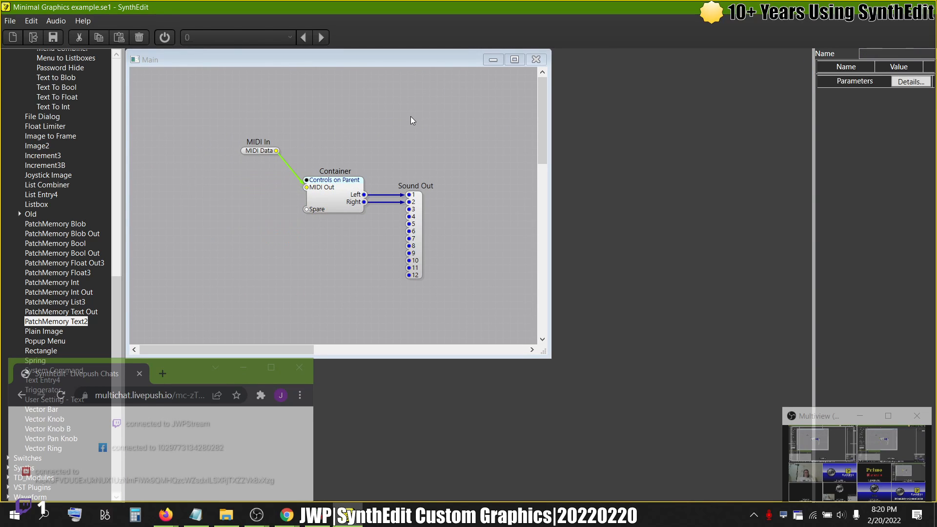
Paste the Keyboard inside the synth container and connect its MIDI Out to MIDI-CV 2's MIDI In
double_click(338, 202)
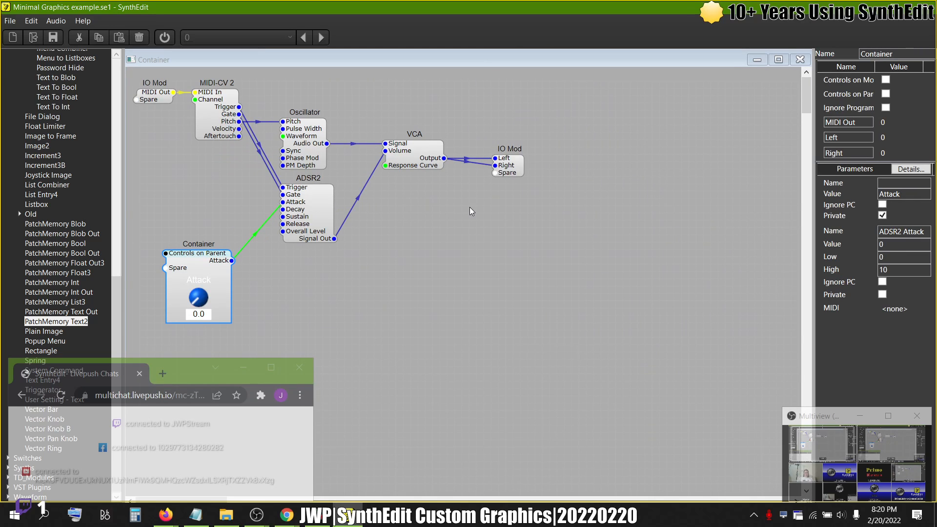
right_click(345, 286)
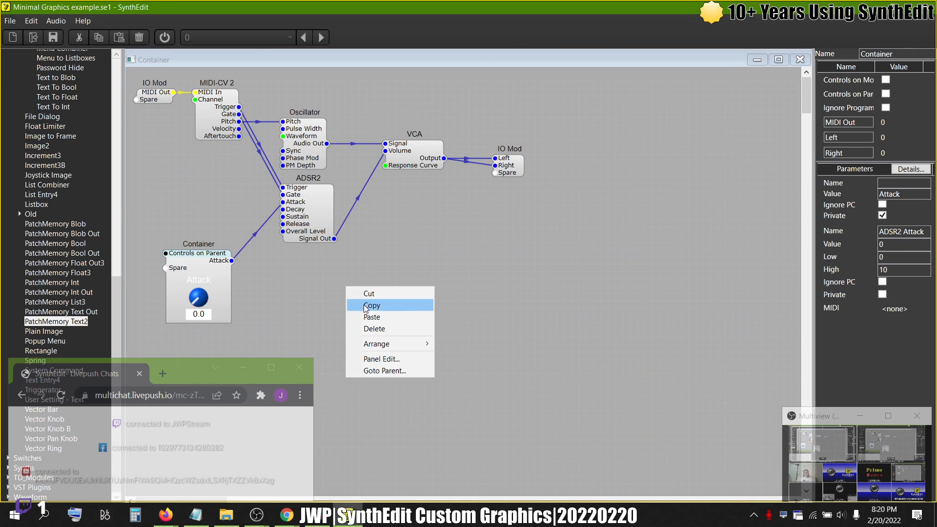
left_click(364, 317)
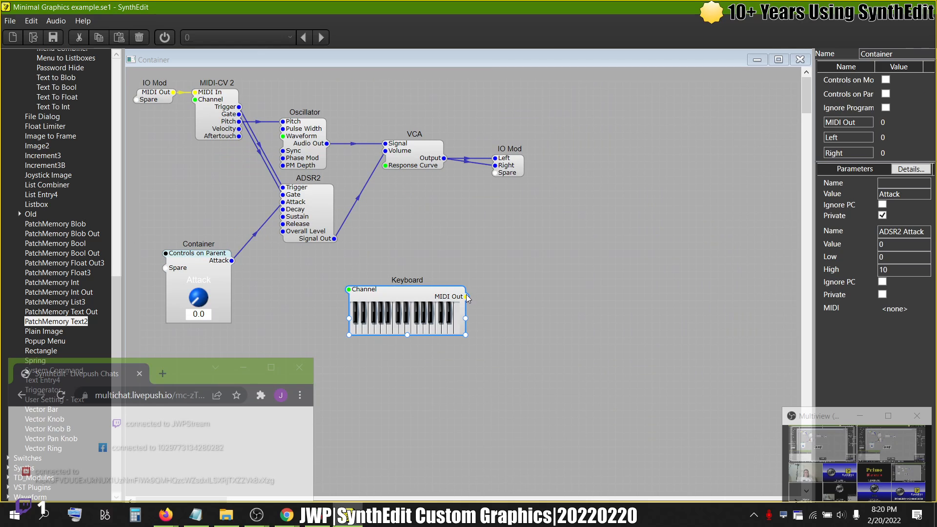
left_click_drag(466, 297, 196, 93)
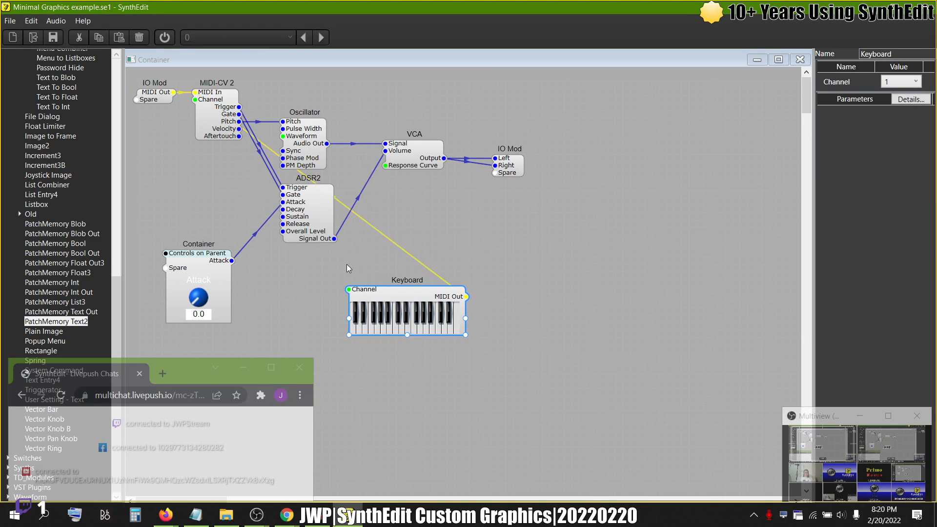
In the synth container's panel, move the Attack control up into the blue panel's upper-left area
right_click(451, 229)
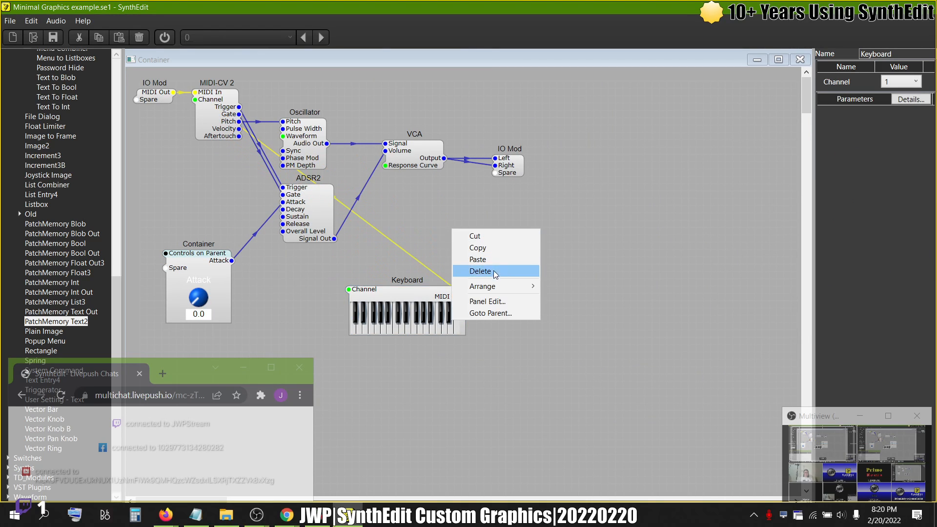
left_click(475, 306)
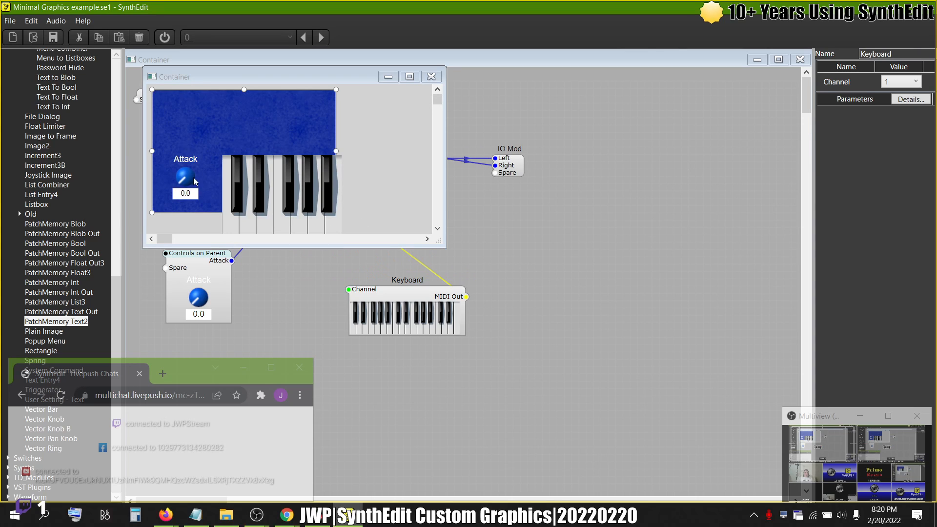
left_click_drag(184, 169, 186, 99)
left_click(279, 162)
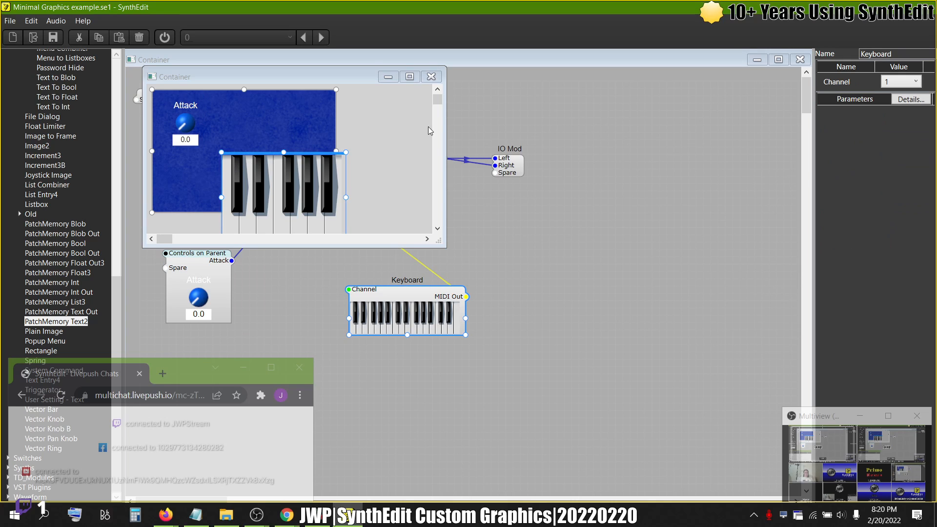
left_click(431, 76)
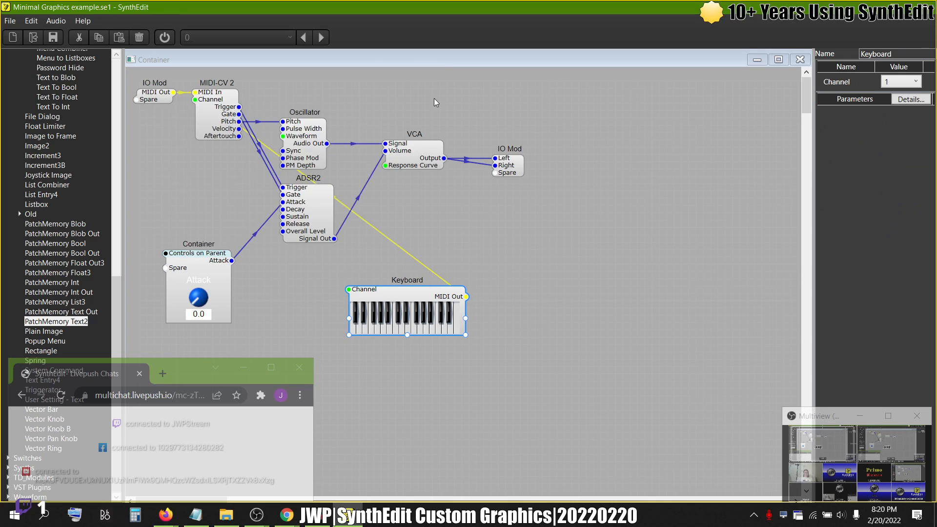
Reopen the synth container's panel and move the Keyboard directly below the Attack control, against the blue panel's left edge
right_click(465, 222)
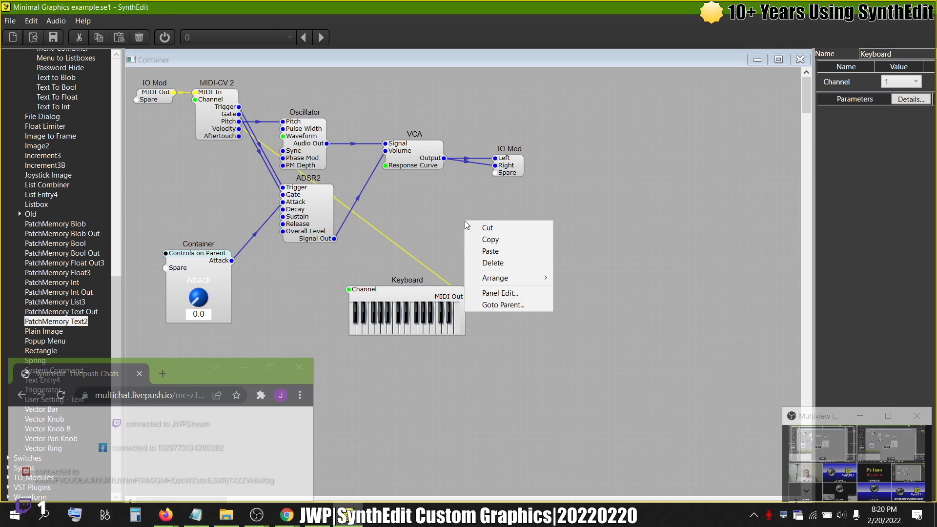
left_click(500, 293)
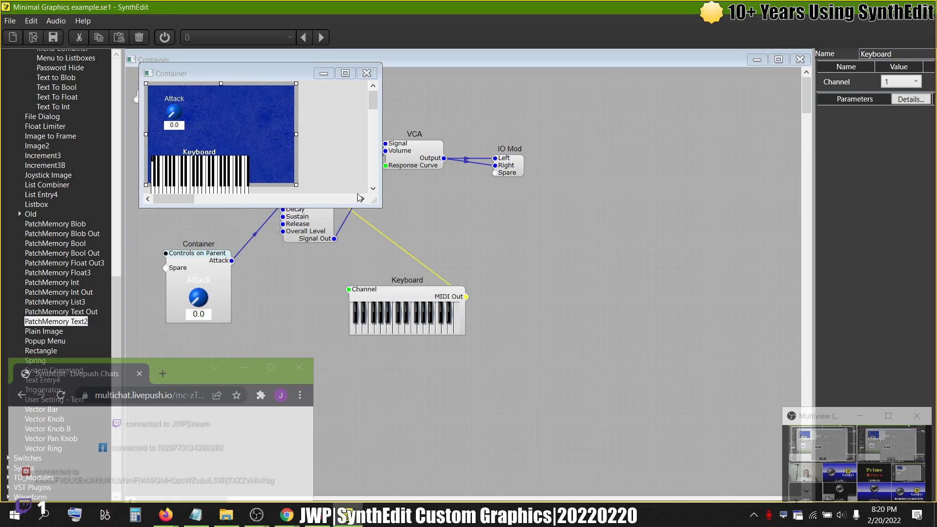
left_click_drag(373, 200, 373, 230)
left_click(214, 154)
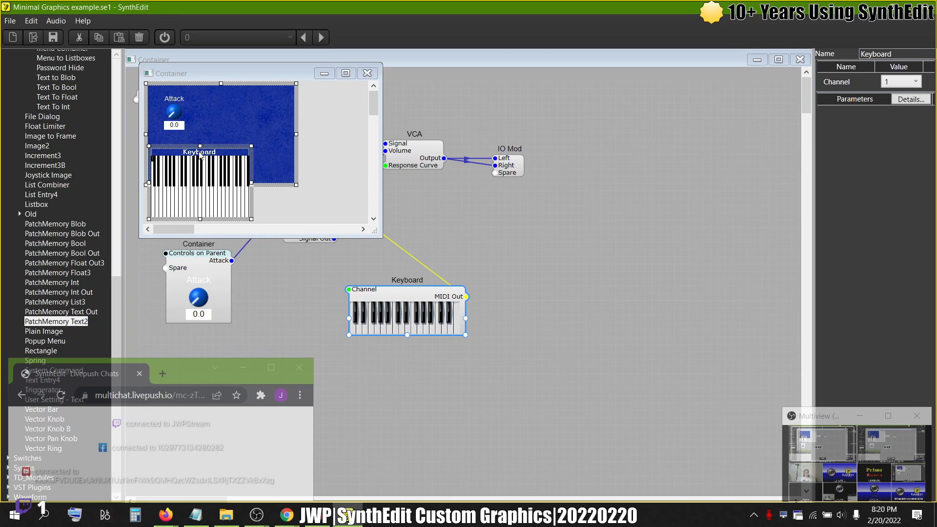
left_click_drag(207, 151, 206, 131)
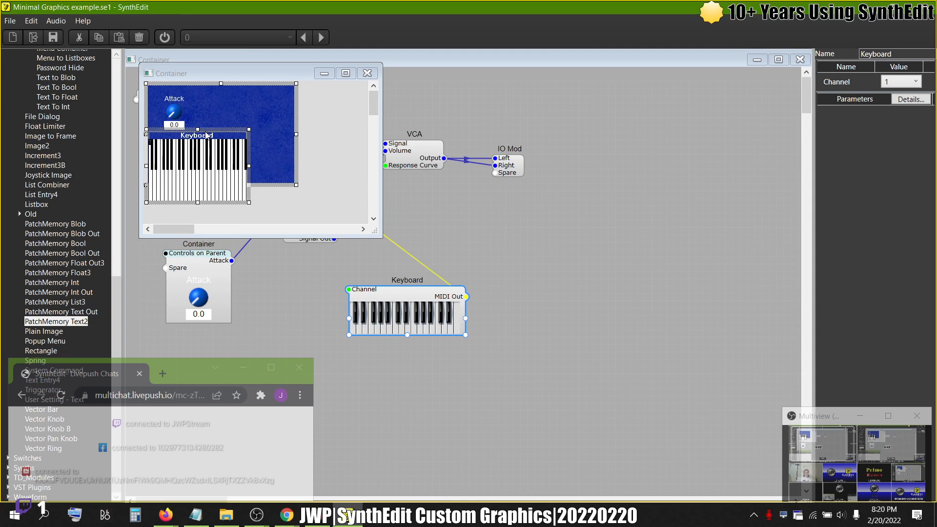
Widen the Keyboard to the blue panel's full width and shorten it to end at the blue panel's bottom edge
left_click_drag(249, 167, 297, 171)
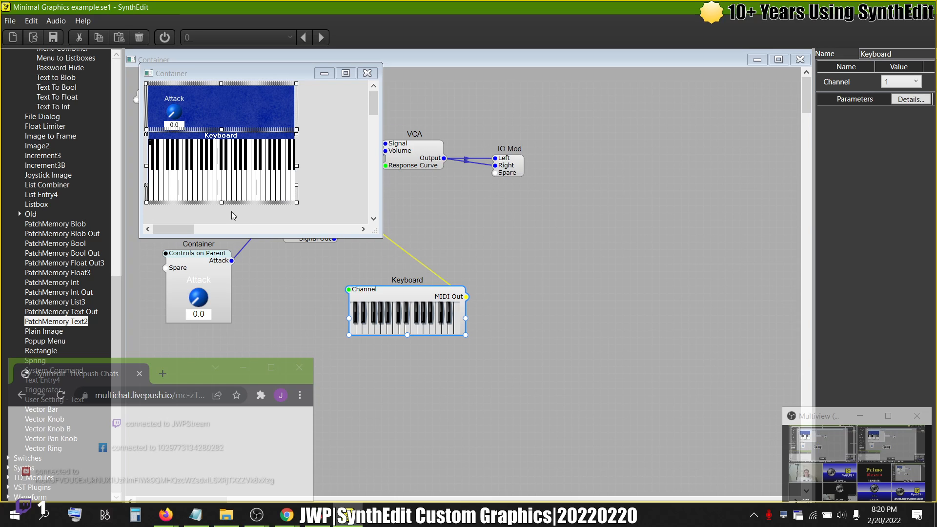
left_click_drag(221, 202, 223, 185)
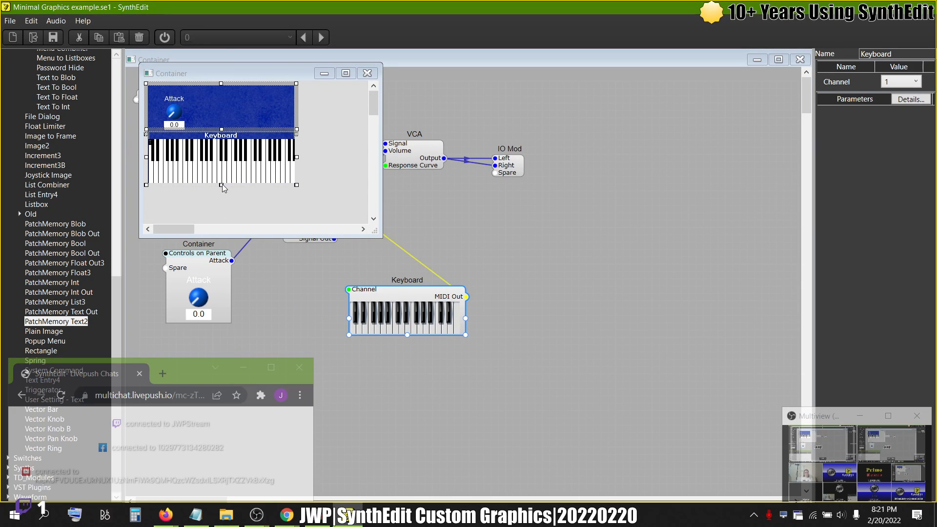
left_click(367, 73)
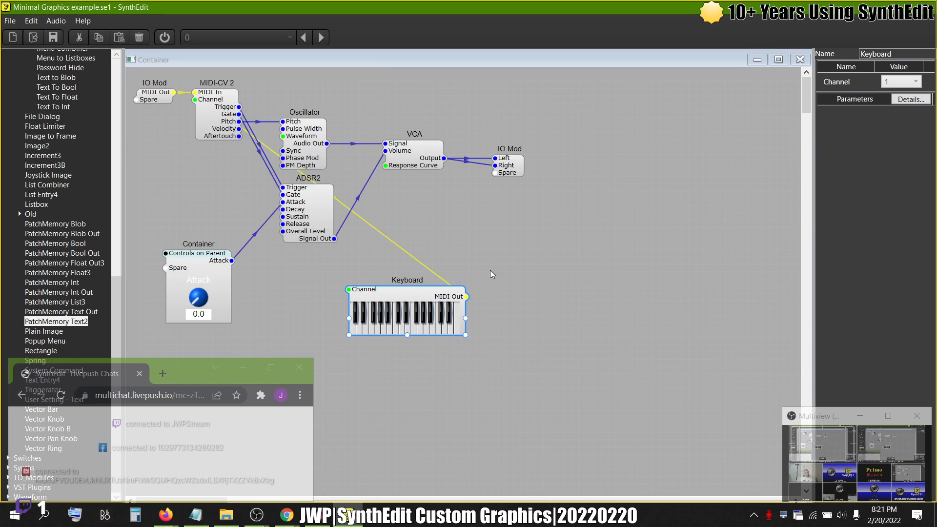
Reopen the synth container's panel and enlarge the Keyboard slightly past the blue panel's right and bottom edges
right_click(492, 223)
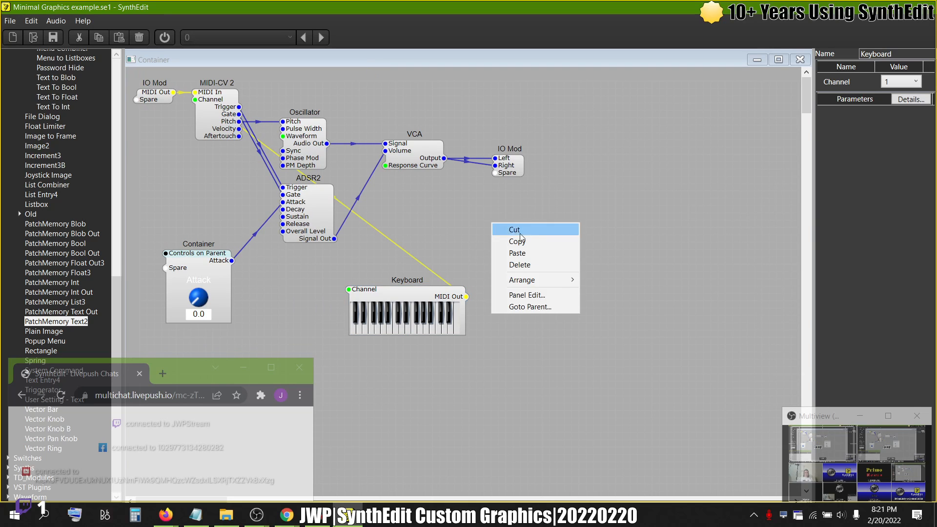
left_click(518, 296)
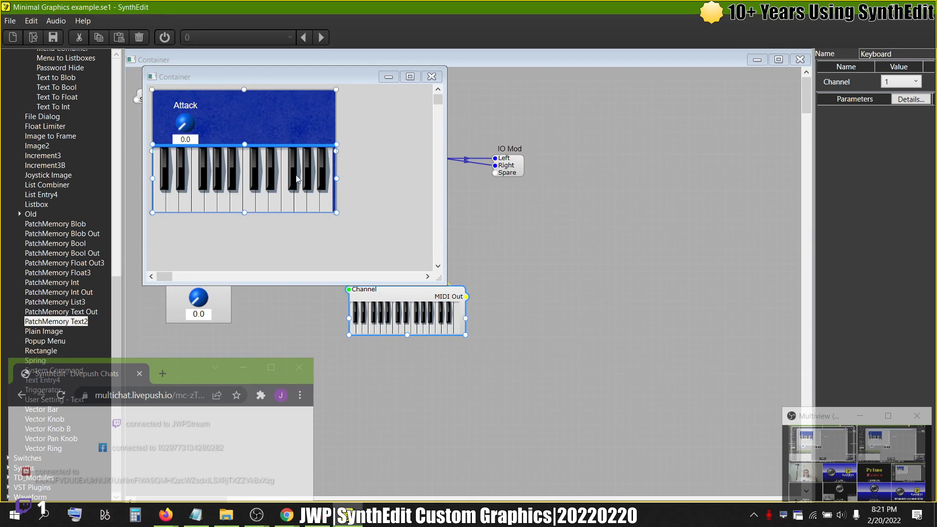
left_click(335, 177)
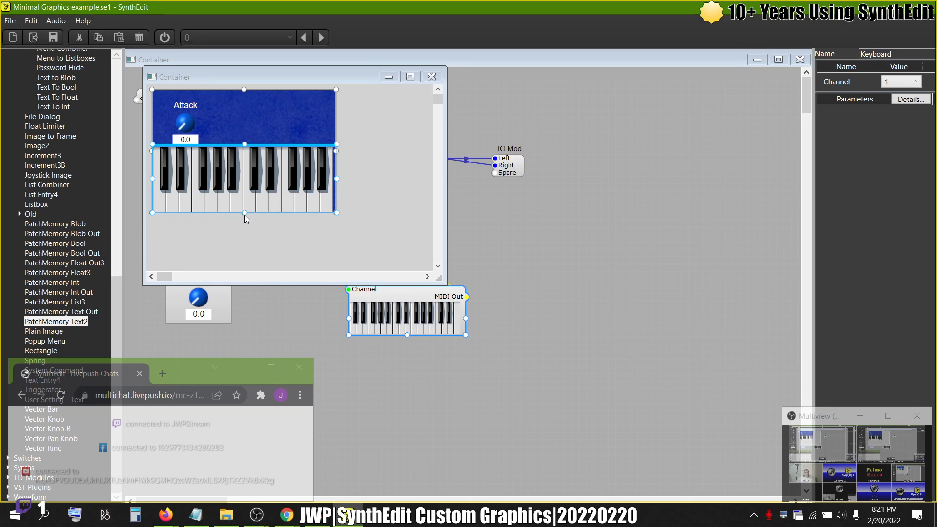
left_click(432, 77)
Reopen the panel and stretch the Keyboard's right edge well past the blue panel's right edge
right_click(473, 93)
left_click(498, 165)
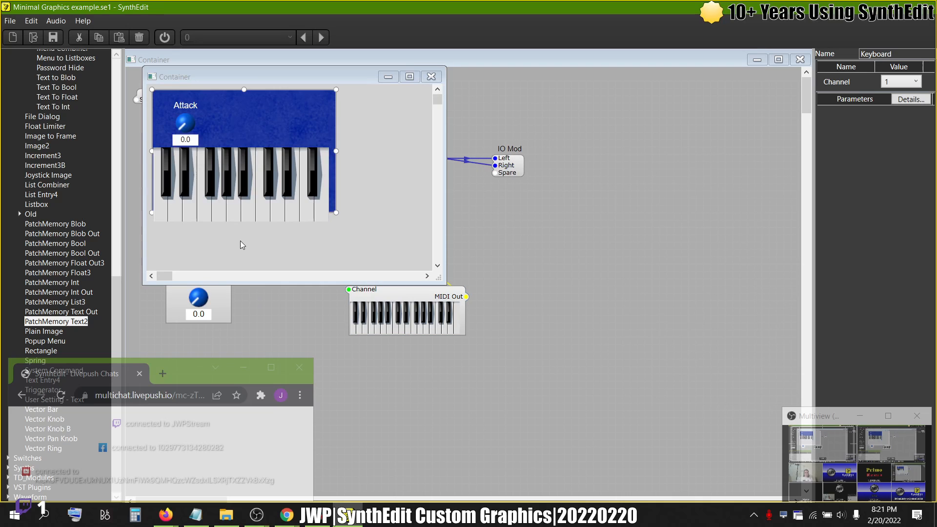
left_click(237, 195)
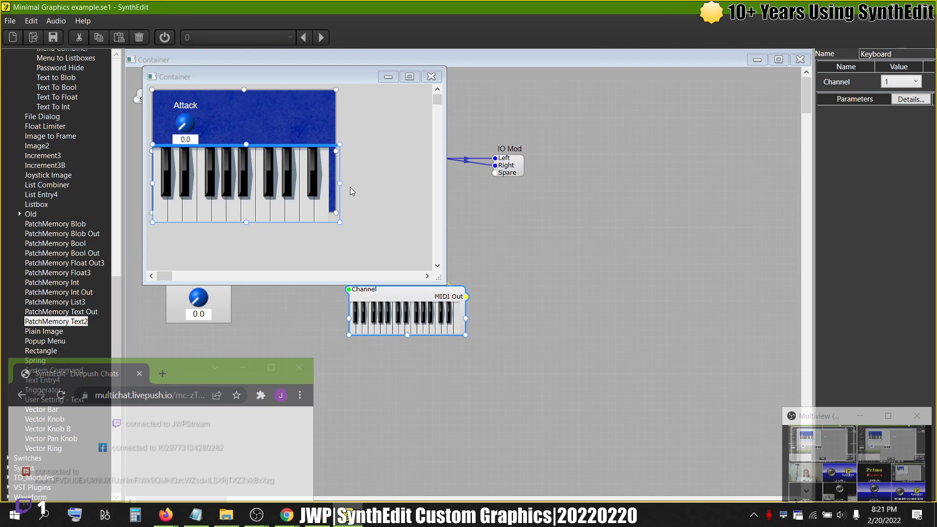
left_click(431, 76)
Reopen the synth container's panel and shorten the Keyboard to end at about the blue panel's bottom edge, then reopen the panel to check it
right_click(461, 101)
left_click(487, 166)
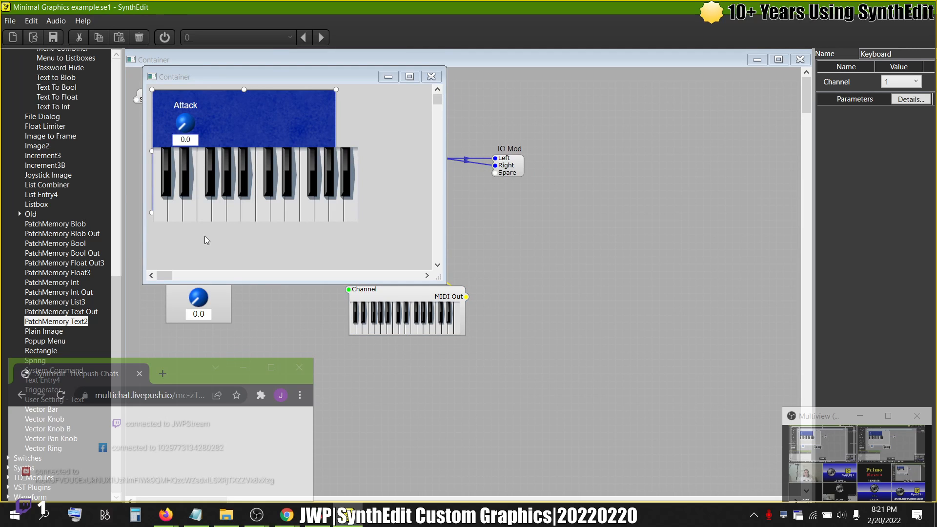
left_click(263, 201)
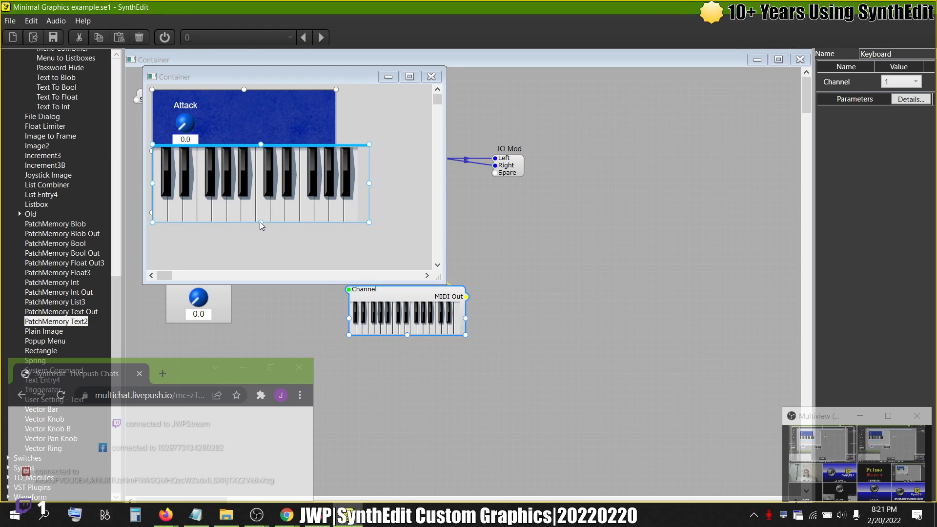
left_click(431, 77)
right_click(478, 108)
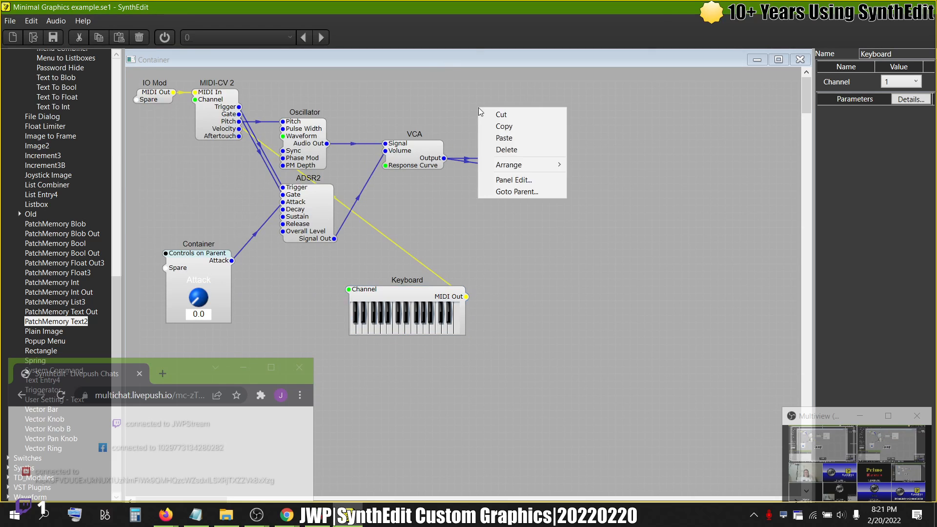
left_click(506, 180)
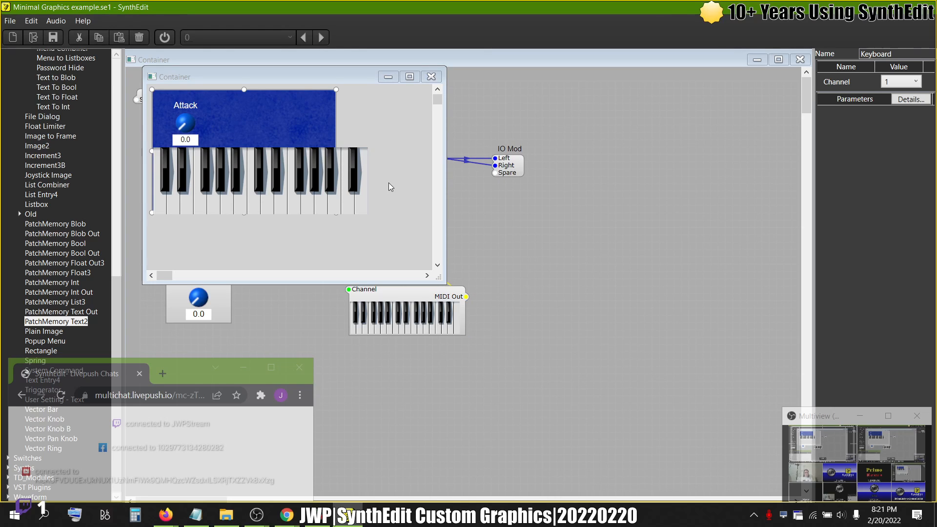
left_click(437, 79)
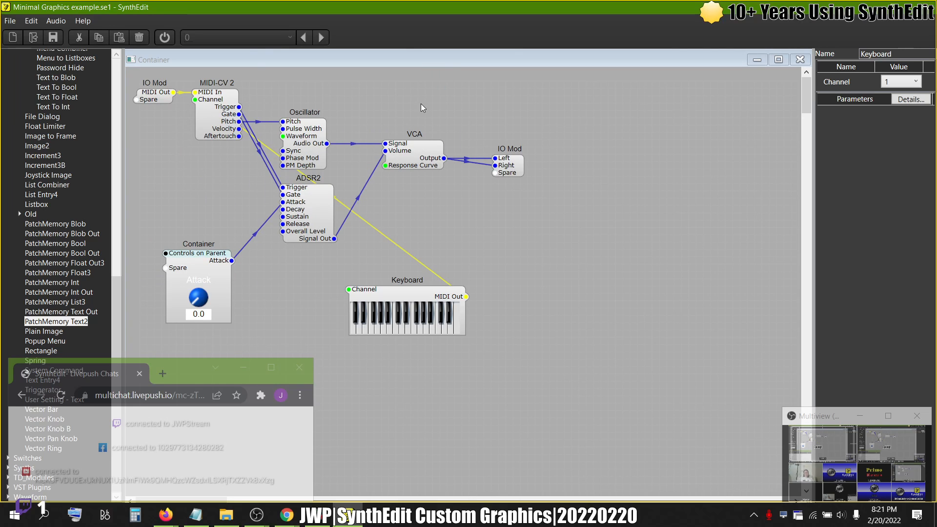
Run the audio engine and play test notes on the Keyboard while raising the Attack knob to 8.44, and stop the audio
left_click(164, 37)
left_click(540, 298)
left_click(380, 329)
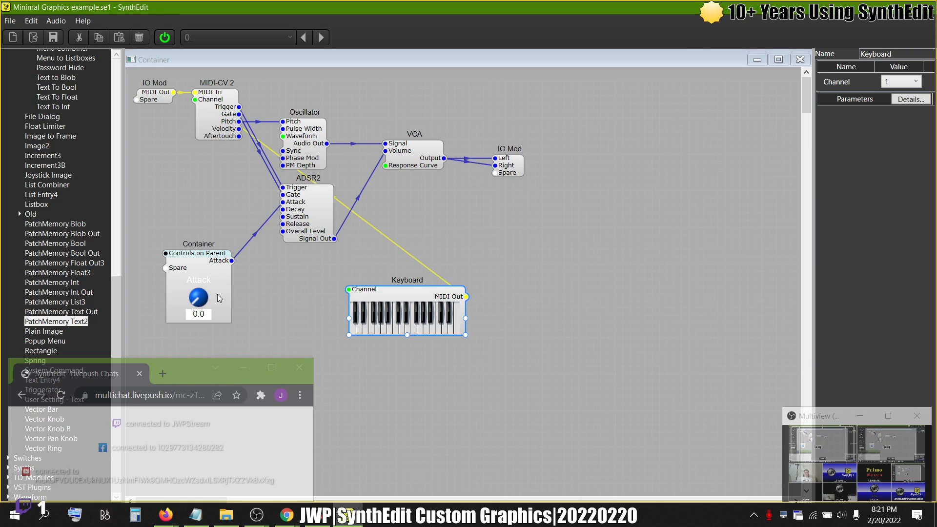
left_click_drag(197, 298, 207, 230)
left_click(388, 324)
left_click_drag(199, 297, 204, 269)
left_click(377, 323)
left_click(165, 38)
Move the Attack container up beside the ADSR2, and open its structure with the Image2 module selected
left_click(200, 258)
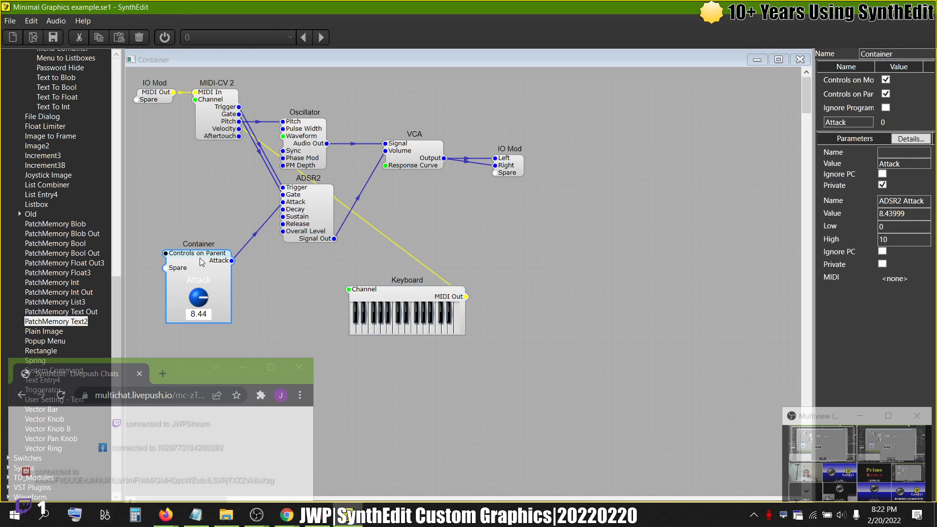
left_click_drag(200, 258, 192, 228)
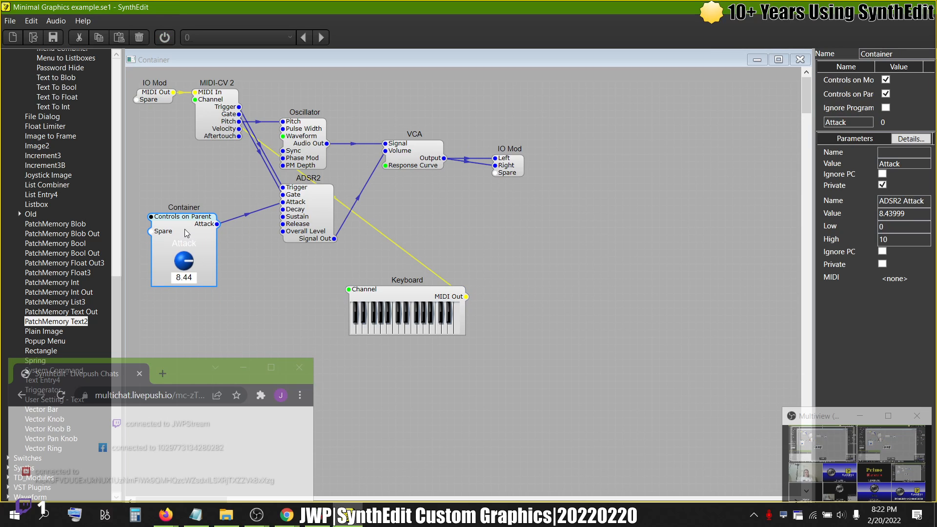
double_click(185, 230)
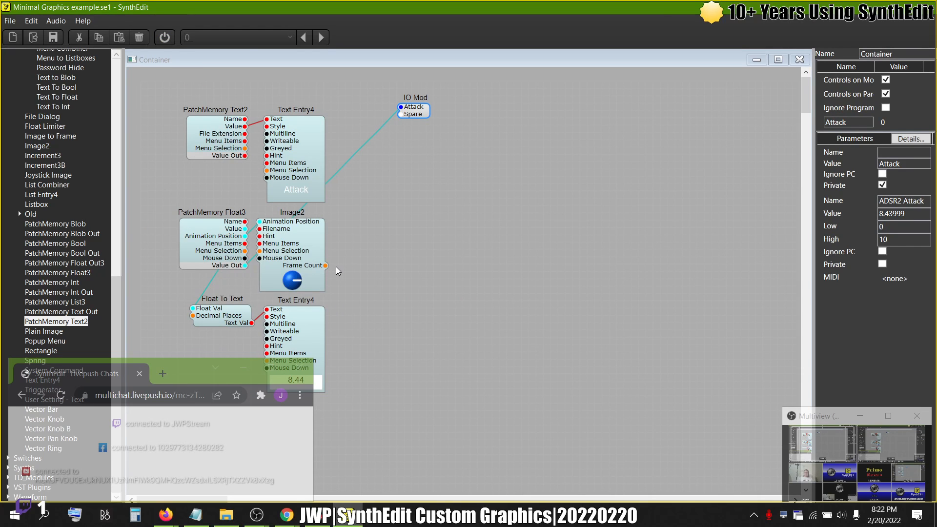
left_click(312, 255)
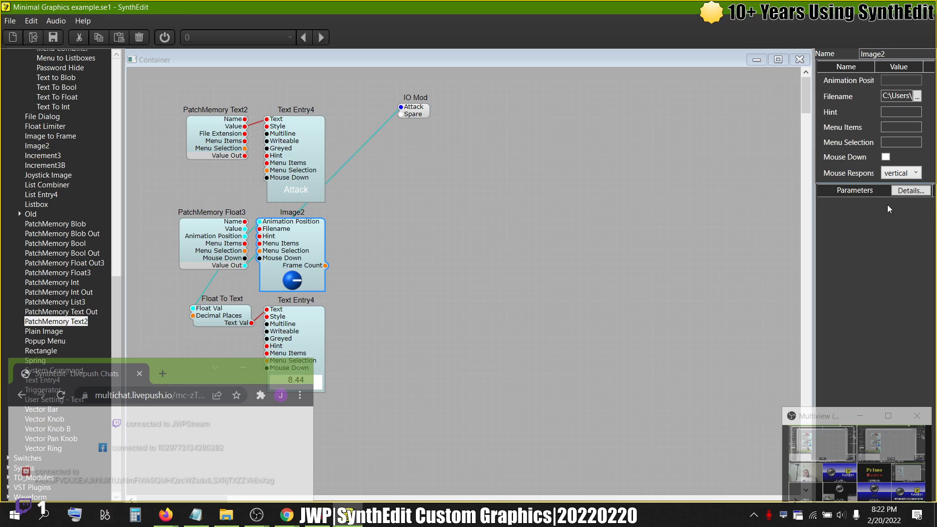
Switch to the Minimal skin folder in File Explorer and examine the vertical slider's definition in vslider_med.txt
key("alt+Tab")
key("alt+Tab")
key("alt+Tab")
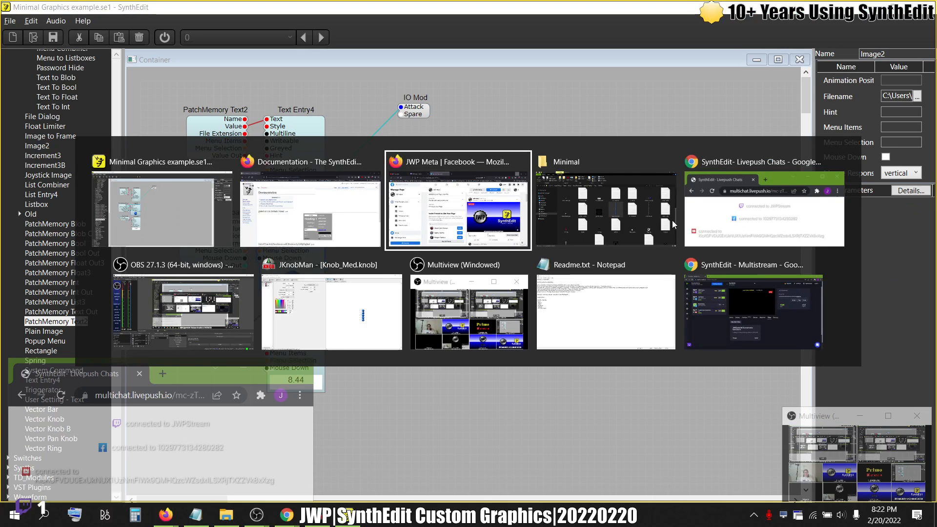
scroll(484, 209, "down", 5)
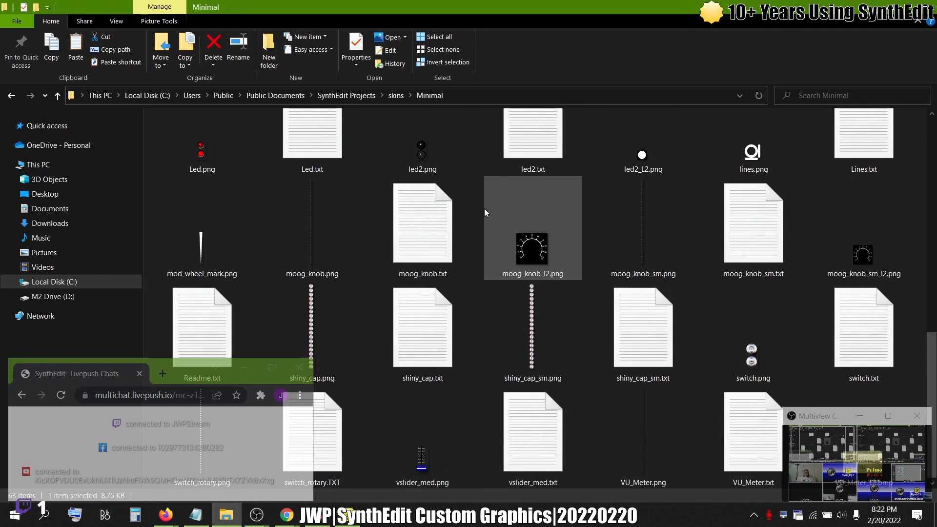
scroll(484, 209, "up", 4)
scroll(484, 209, "up", 8)
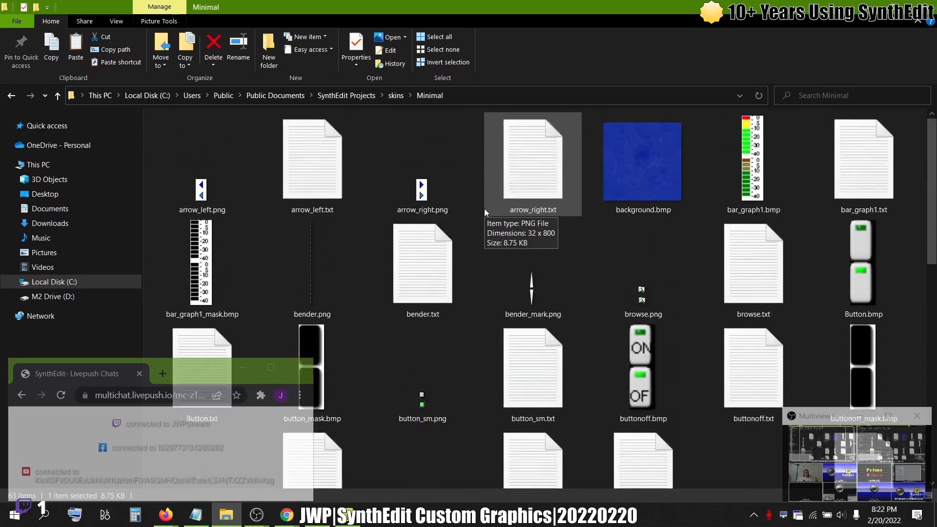
scroll(484, 209, "down", 10)
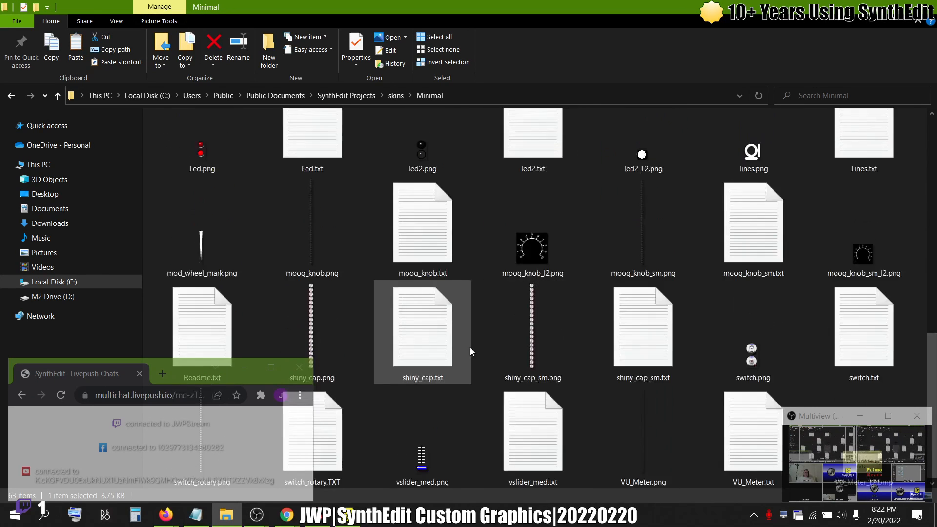
double_click(523, 434)
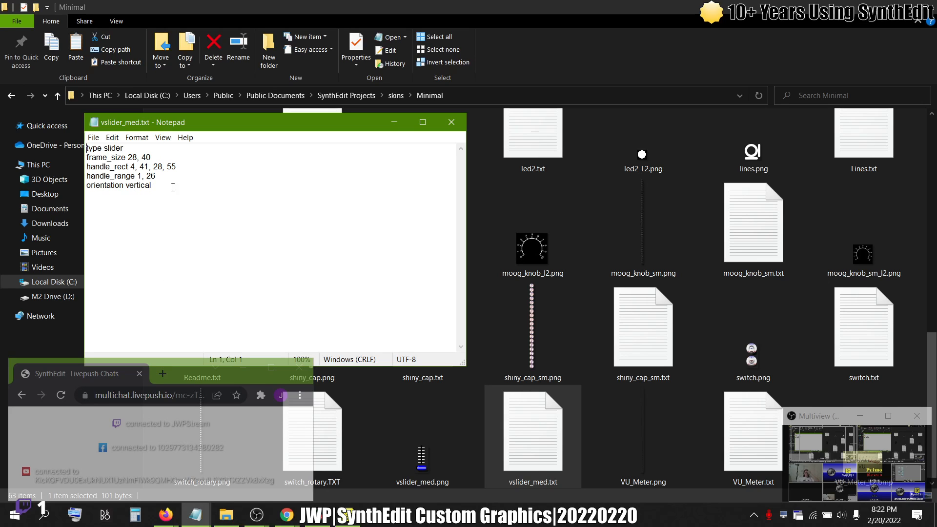
left_click(452, 122)
Examine the horizontal slider's definition in hslider_med.txt
scroll(510, 286, "up", 8)
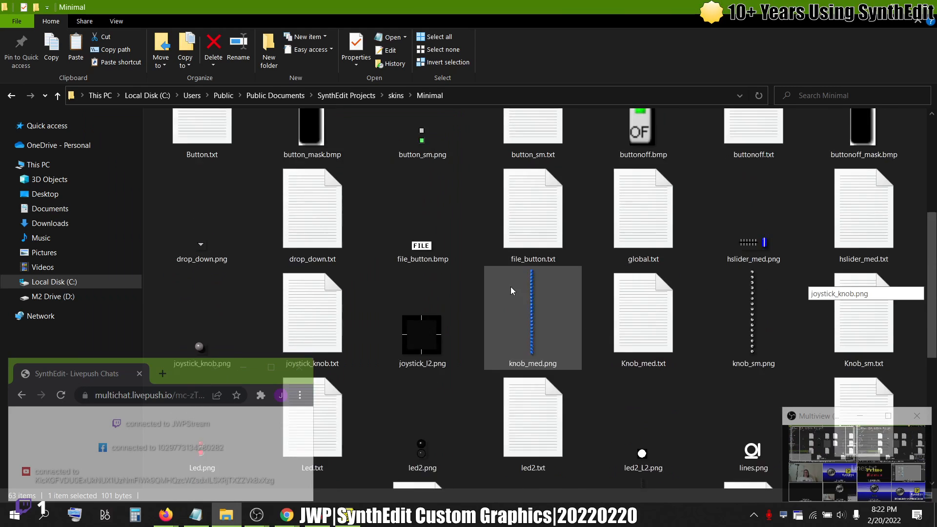
double_click(850, 340)
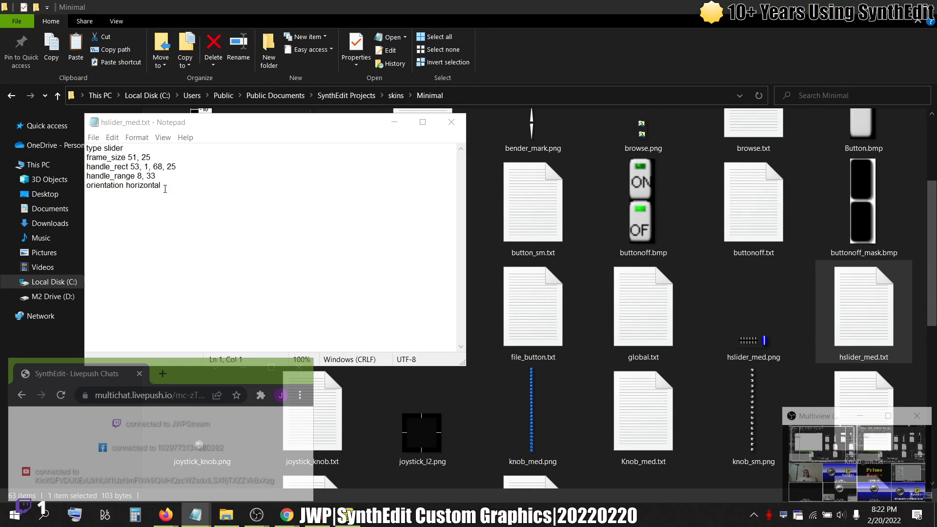
left_click(451, 123)
View vslider_med.png enlarged and compare its handle and track with the settings in vslider_med.txt
scroll(451, 361, "down", 6)
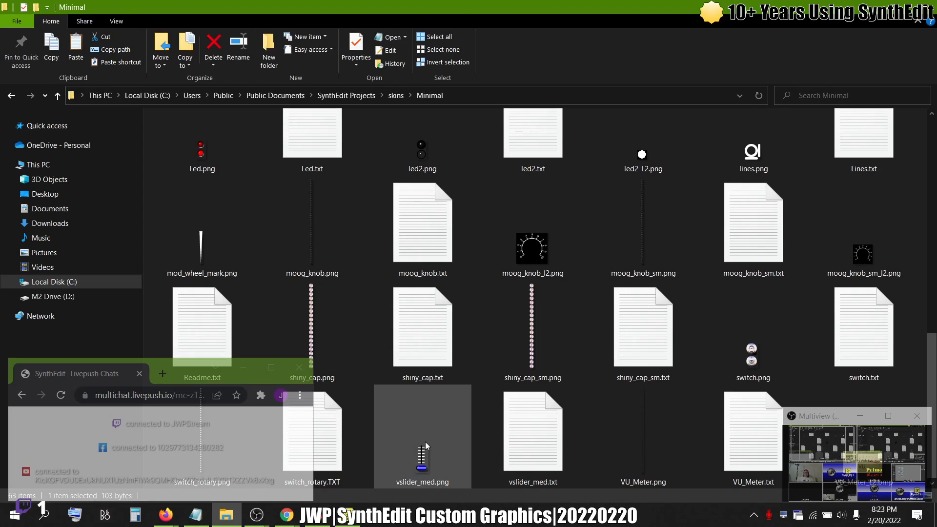
left_click(425, 441)
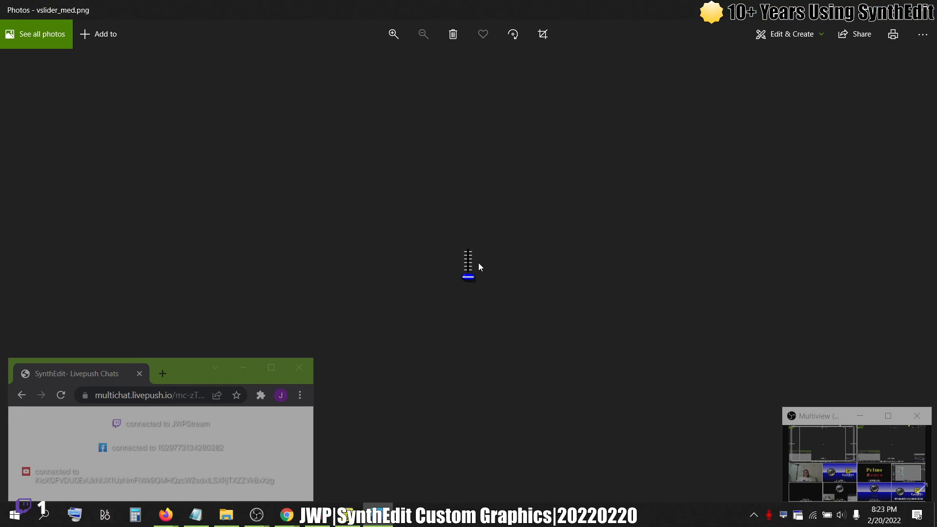
scroll(478, 262, "up", 4)
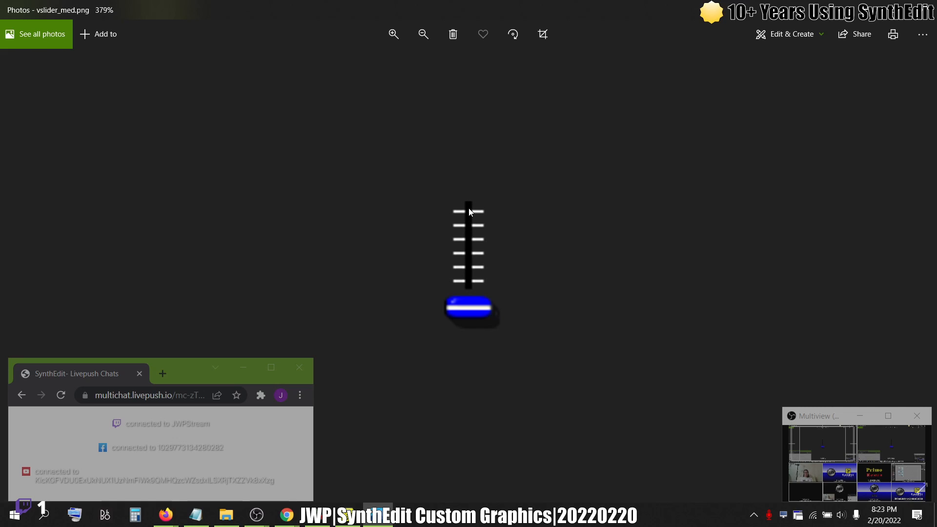
left_click(924, 9)
left_click(539, 411)
double_click(539, 411)
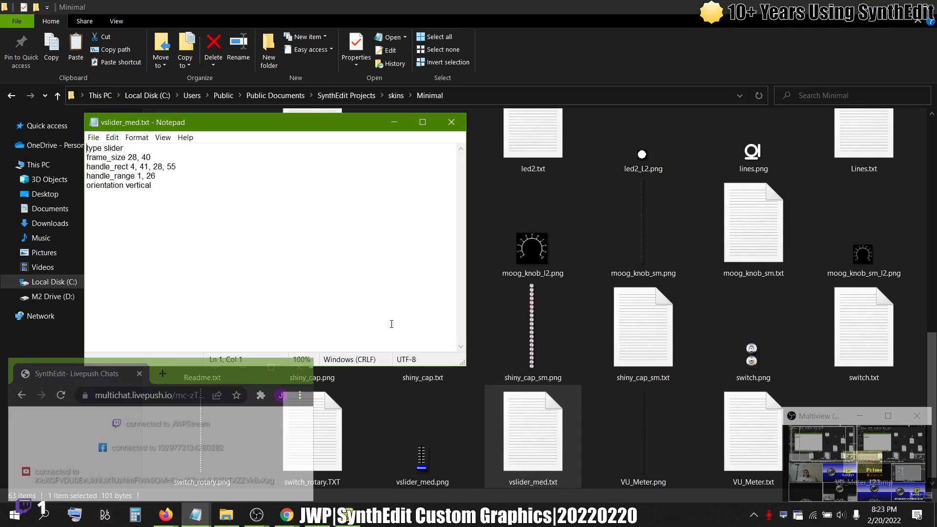
left_click(458, 125)
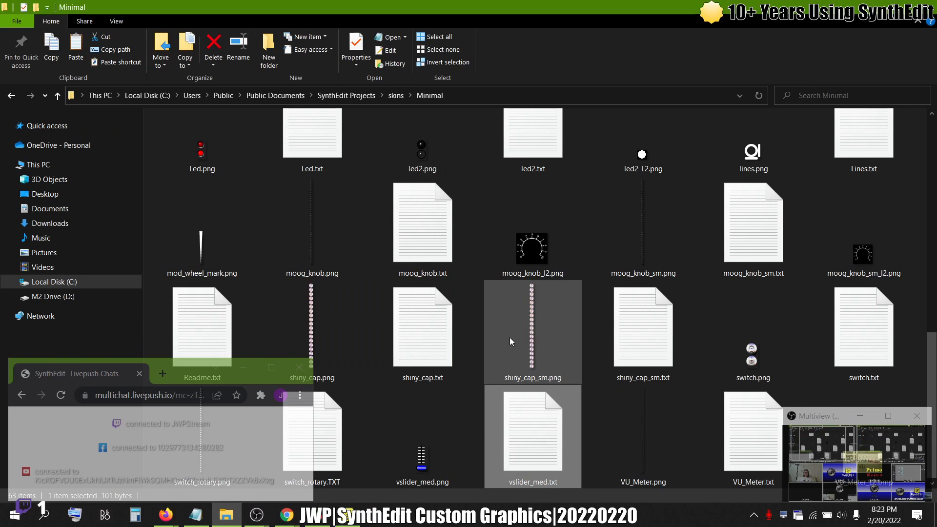
Examine the LED's animation type and frame size in Led.txt
scroll(508, 346, "up", 4)
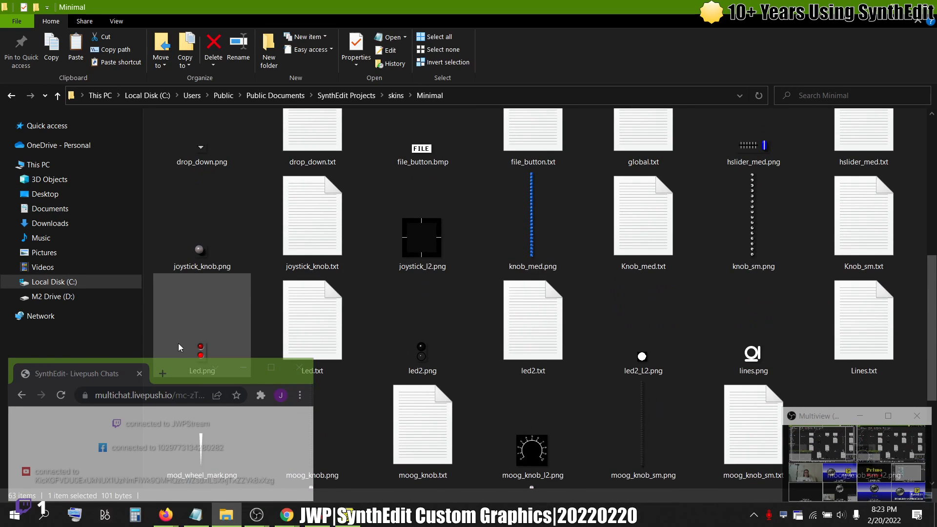
double_click(308, 320)
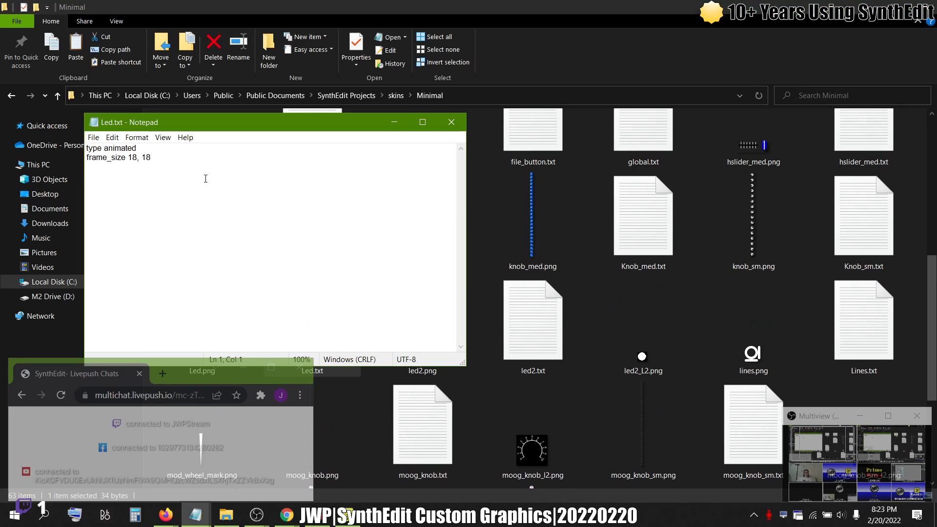
left_click(451, 122)
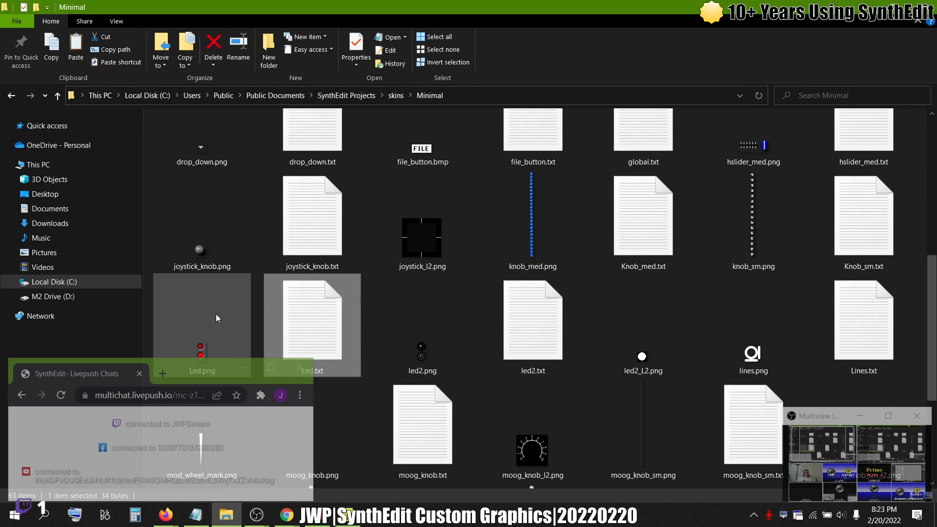
scroll(215, 314, "up", 5)
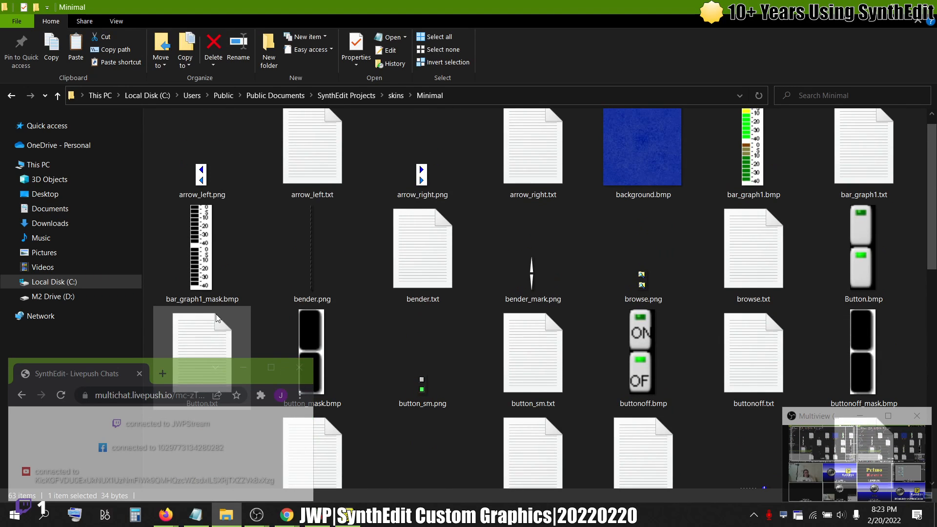
Switch back to SynthEdit and review the Mouse Response options available for the Image2 module
key("alt+Tab")
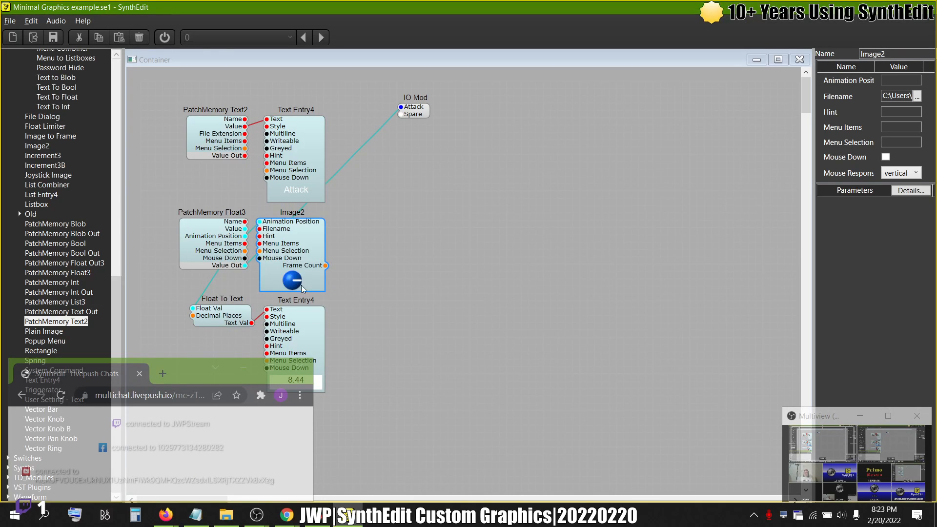
left_click(902, 174)
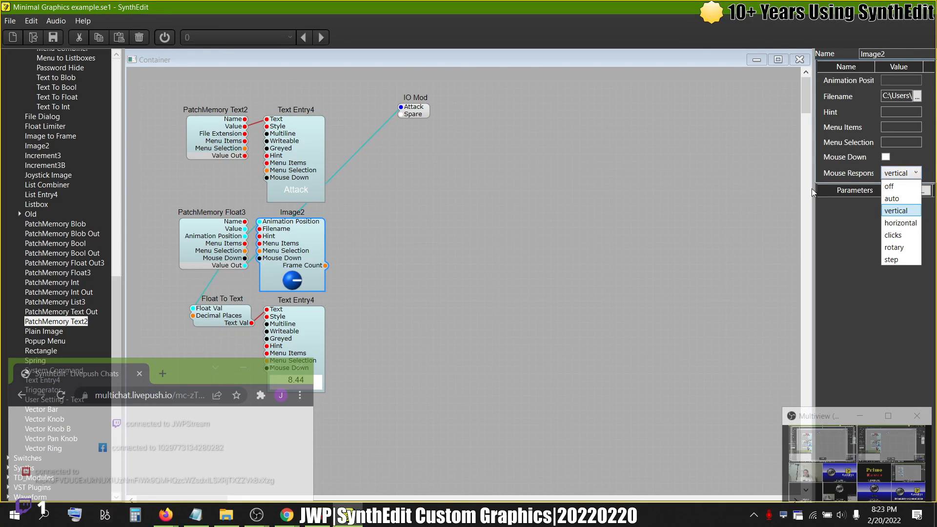
key("Escape")
Return to the Minimal skin folder and examine the bar graph's segment settings in bar_graph1.txt
key("alt+Tab")
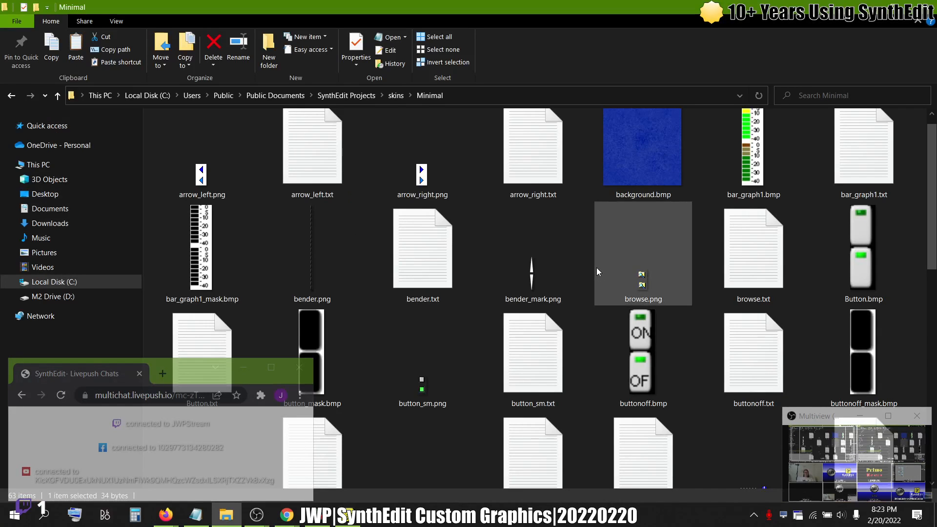
scroll(596, 268, "up", 1)
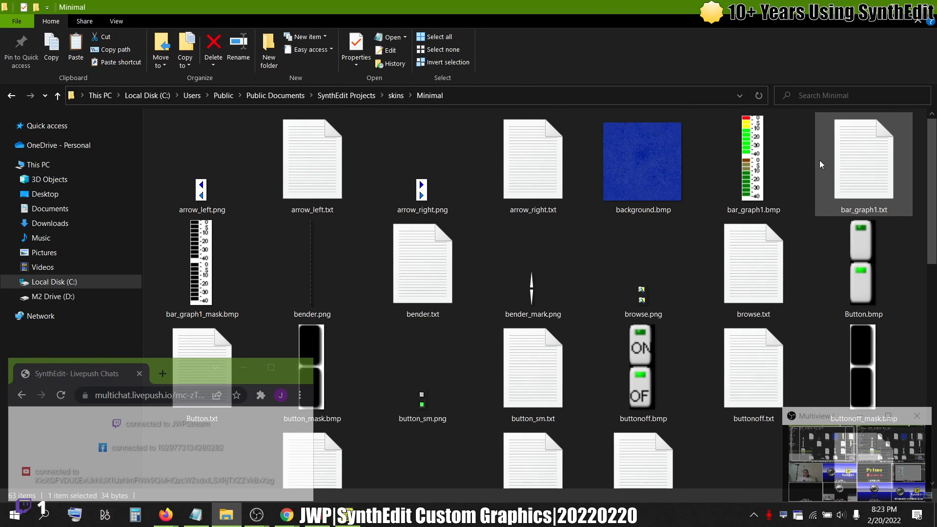
double_click(862, 161)
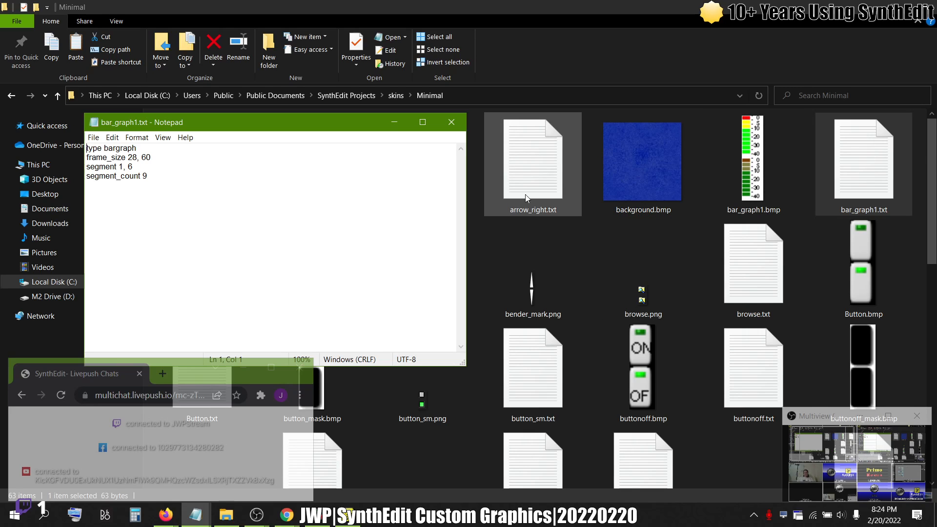
left_click(451, 123)
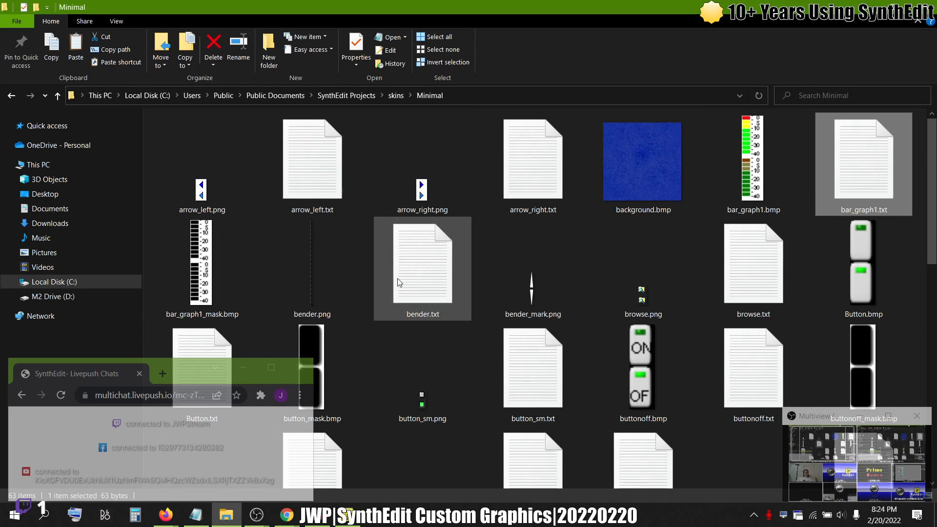
Open joystick_knob.txt and examine the joystick knob's frame size and padding settings
scroll(397, 281, "down", 10)
scroll(398, 281, "up", 1)
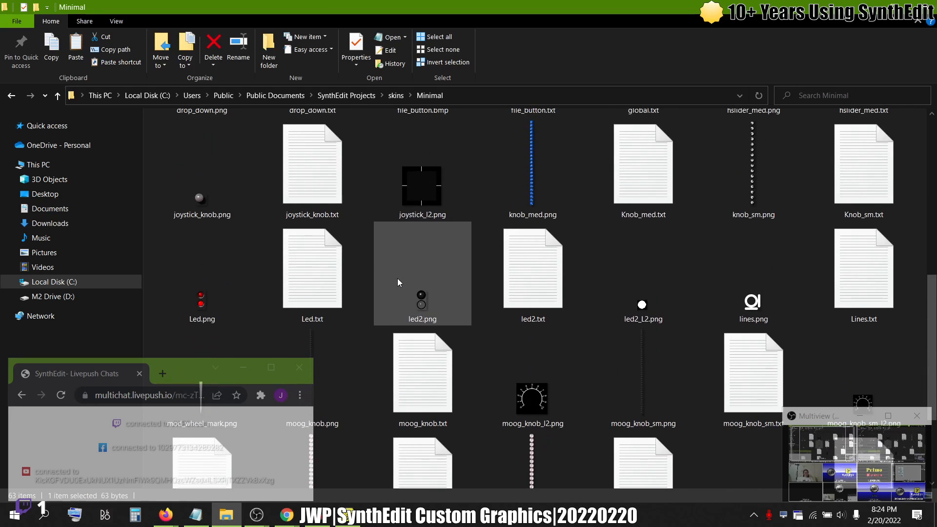
scroll(397, 278, "up", 2)
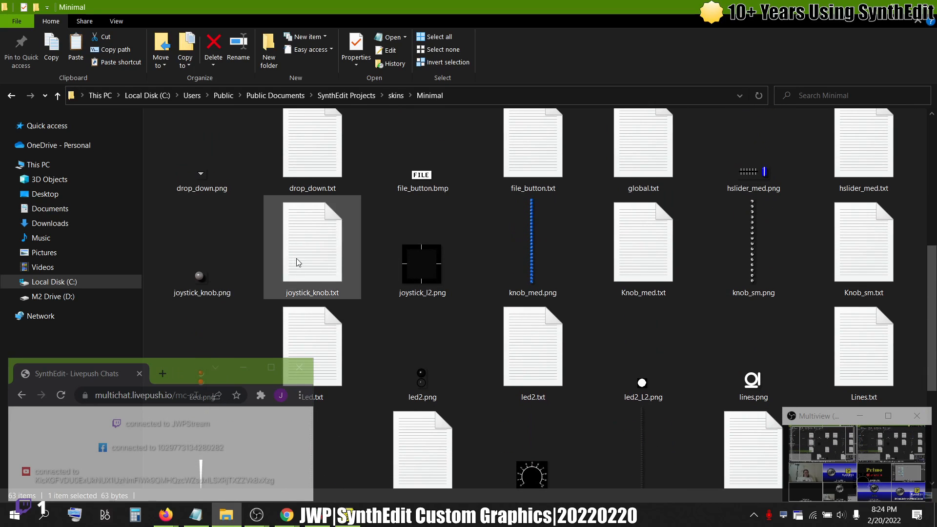
double_click(298, 262)
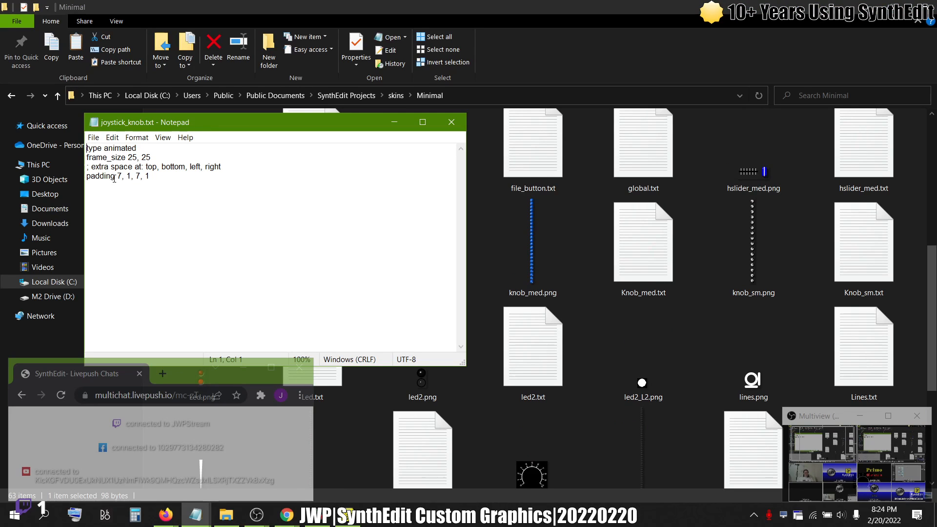
Close the joystick_knob.txt file and look over the image and text definition files in the Minimal skin folder
left_click(451, 122)
scroll(435, 288, "down", 5)
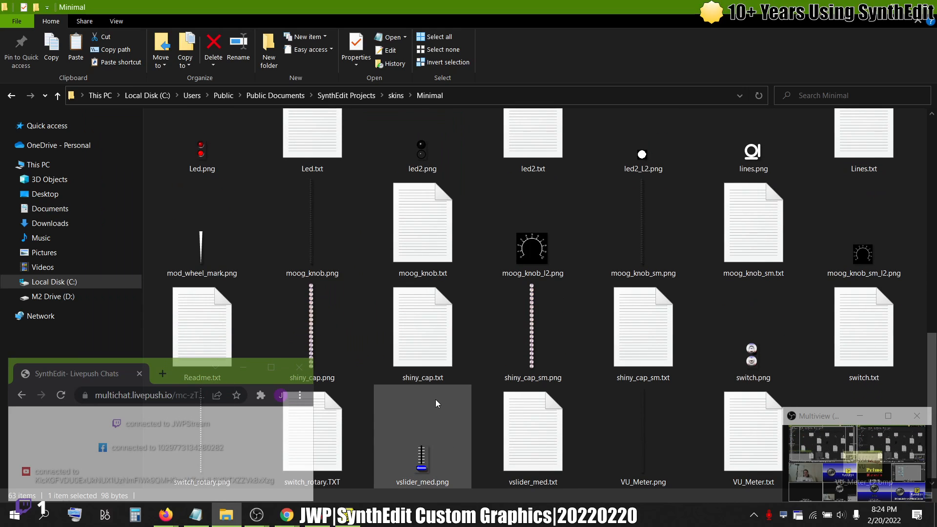
scroll(436, 399, "up", 4)
scroll(435, 399, "up", 3)
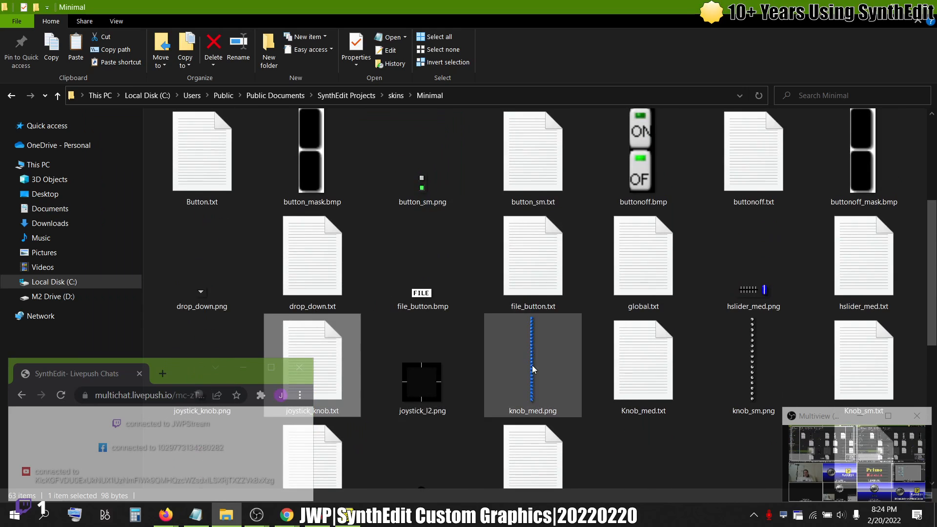
scroll(529, 354, "down", 6)
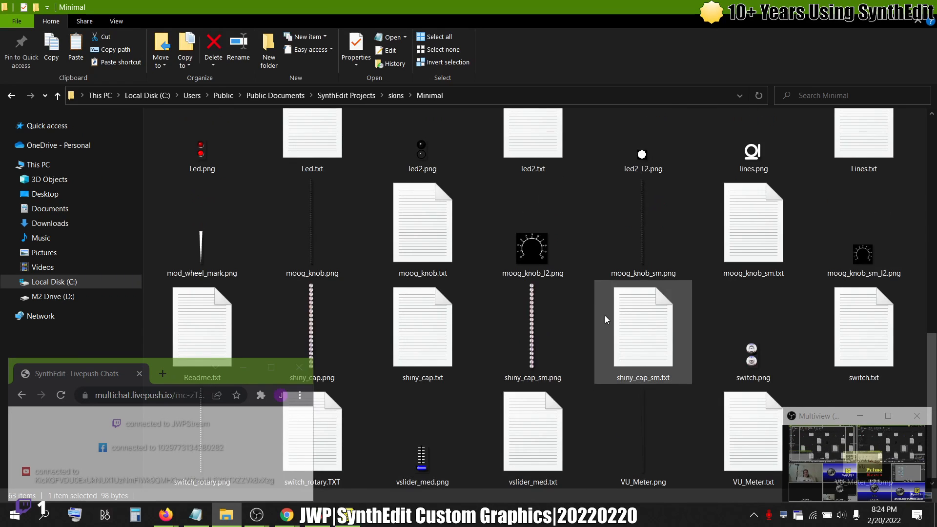
scroll(604, 315, "up", 3)
scroll(604, 315, "up", 10)
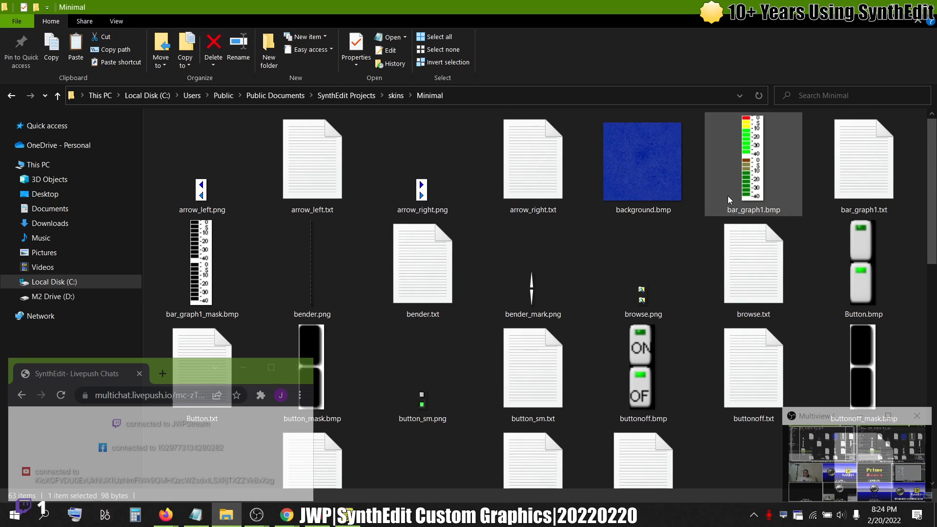
scroll(625, 218, "down", 3)
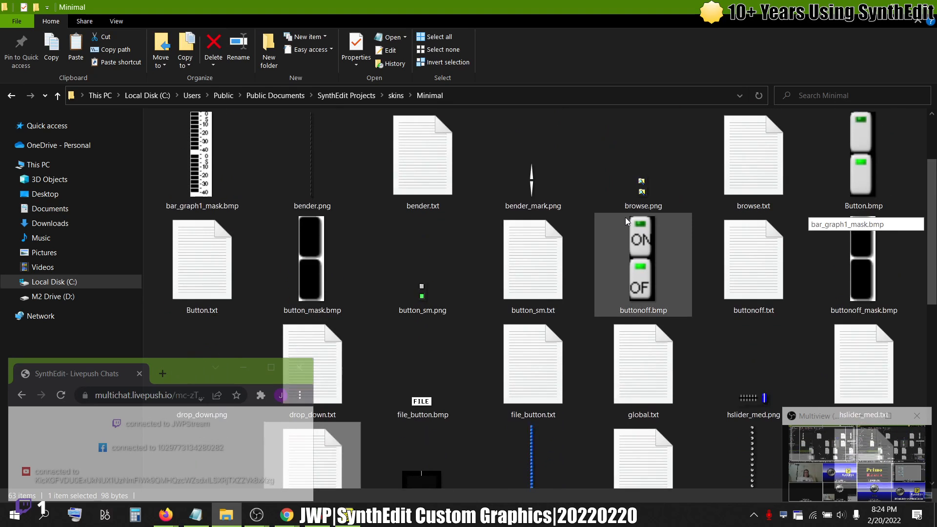
scroll(625, 217, "up", 3)
scroll(625, 218, "down", 10)
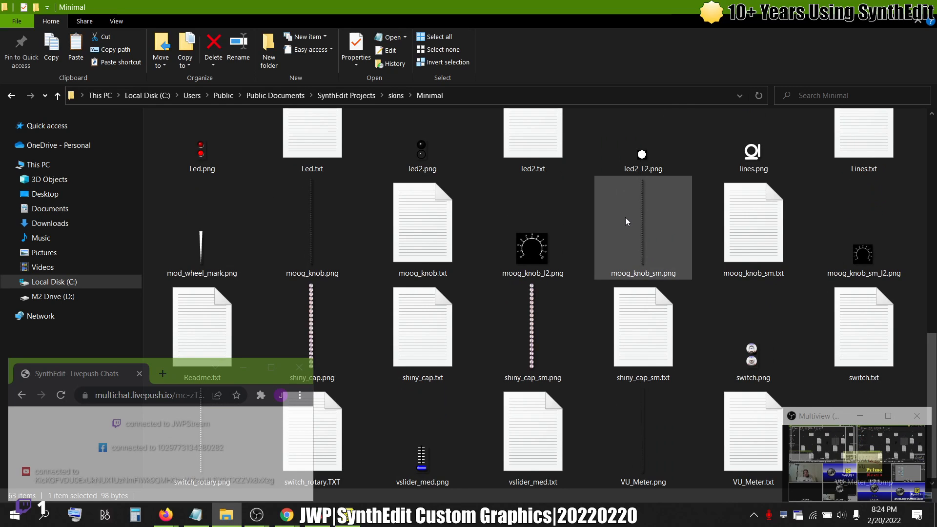
scroll(626, 220, "up", 10)
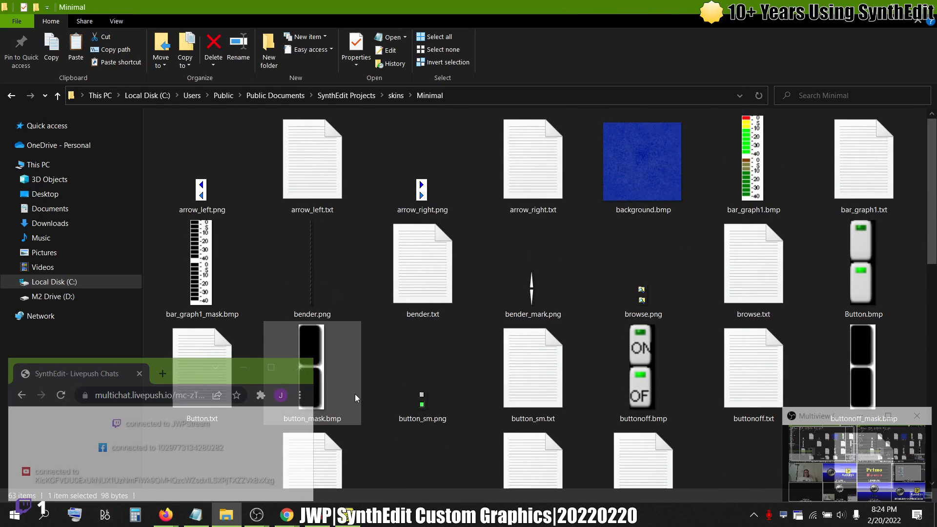
Switch back to SynthEdit and close the Attack knob's container view to return to the parent synth structure
left_click(348, 514)
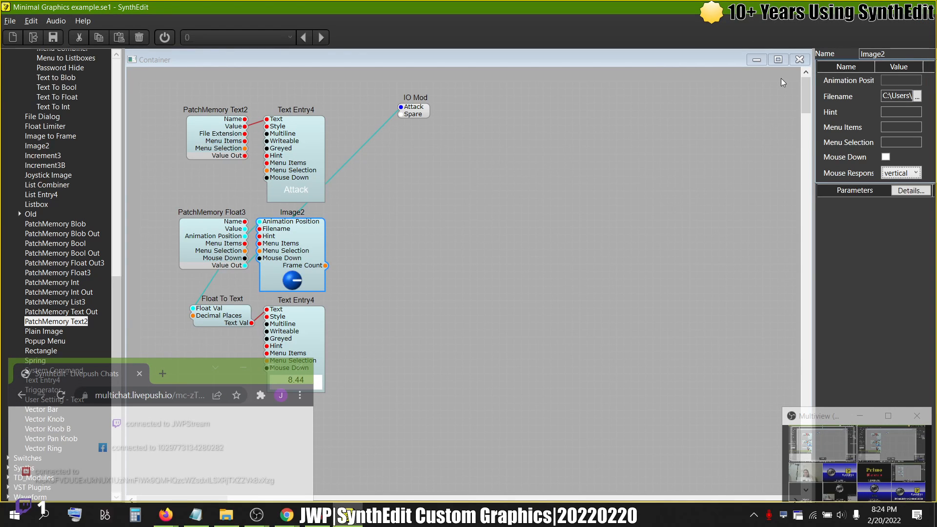
left_click(794, 64)
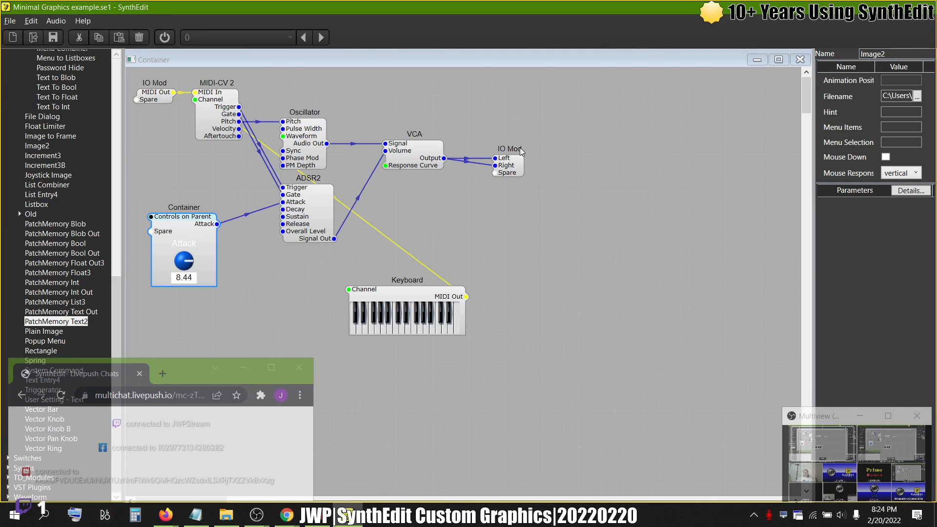